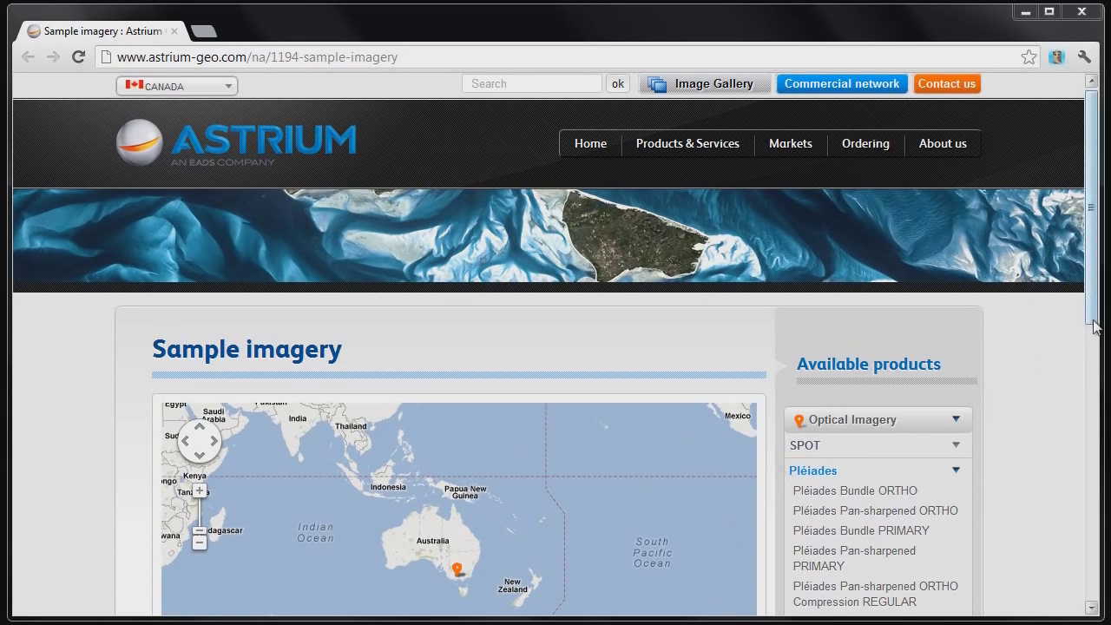
Step: Scroll down the Astrium Pléiades sample imagery page
left_click_drag(1092, 309, 1090, 369)
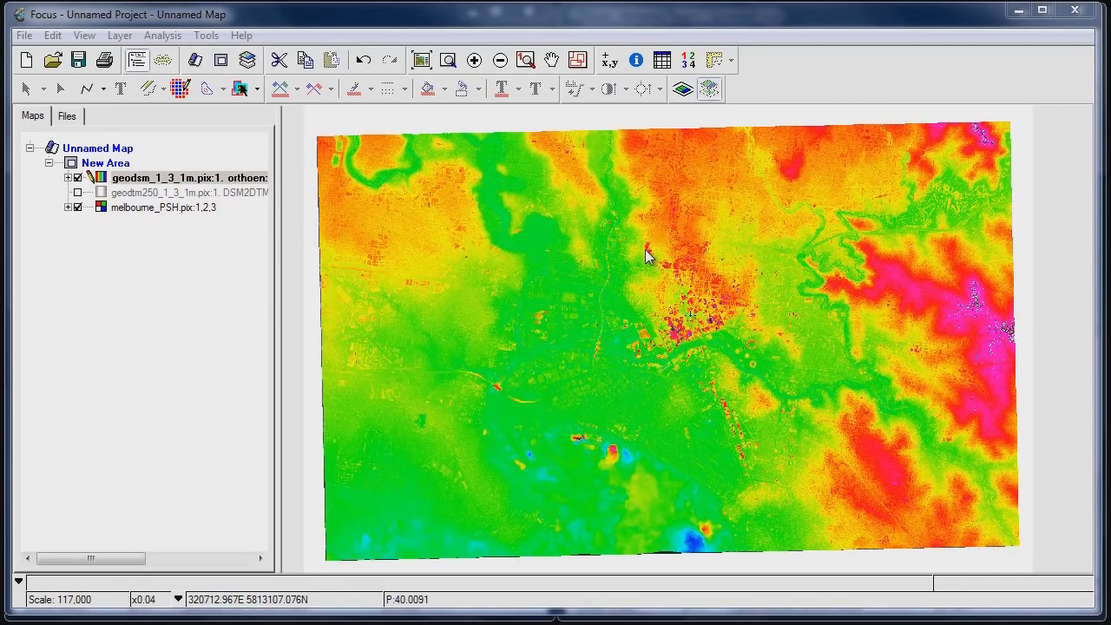
Step: Hide the geodsm and geodtm250 layers so only Melbourne imagery shows, then minimize the full map
left_click(174, 178)
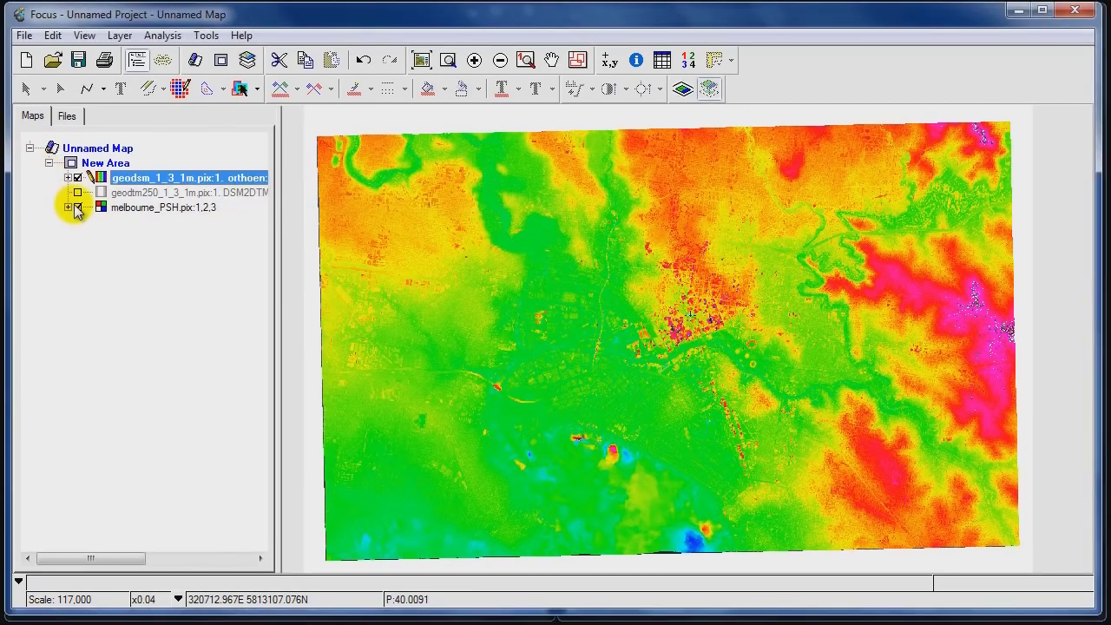
left_click(77, 193)
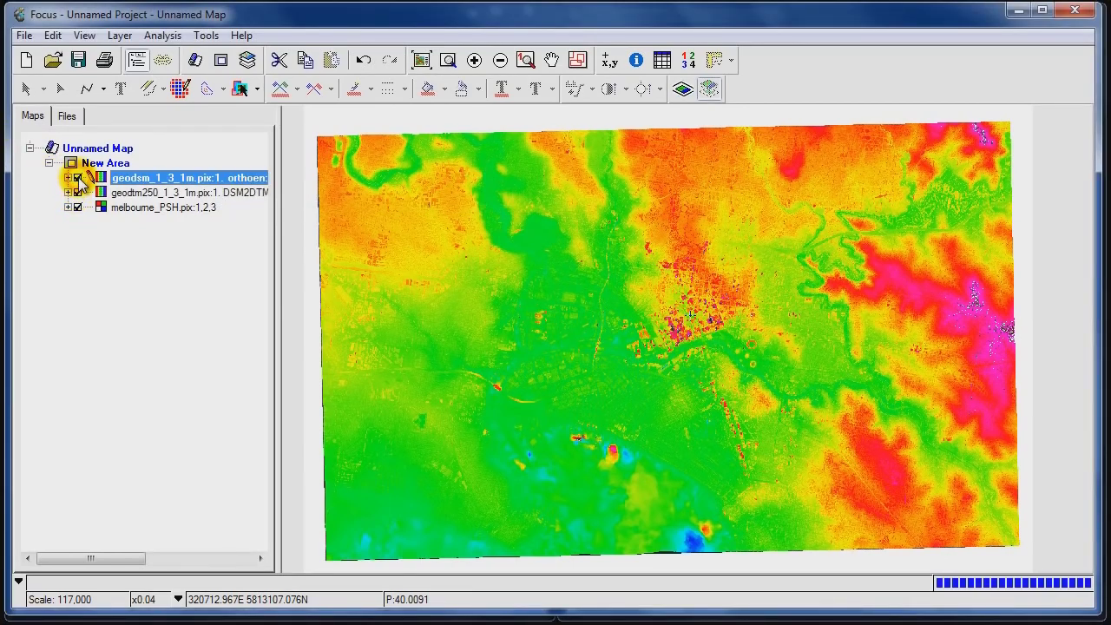
left_click(77, 177)
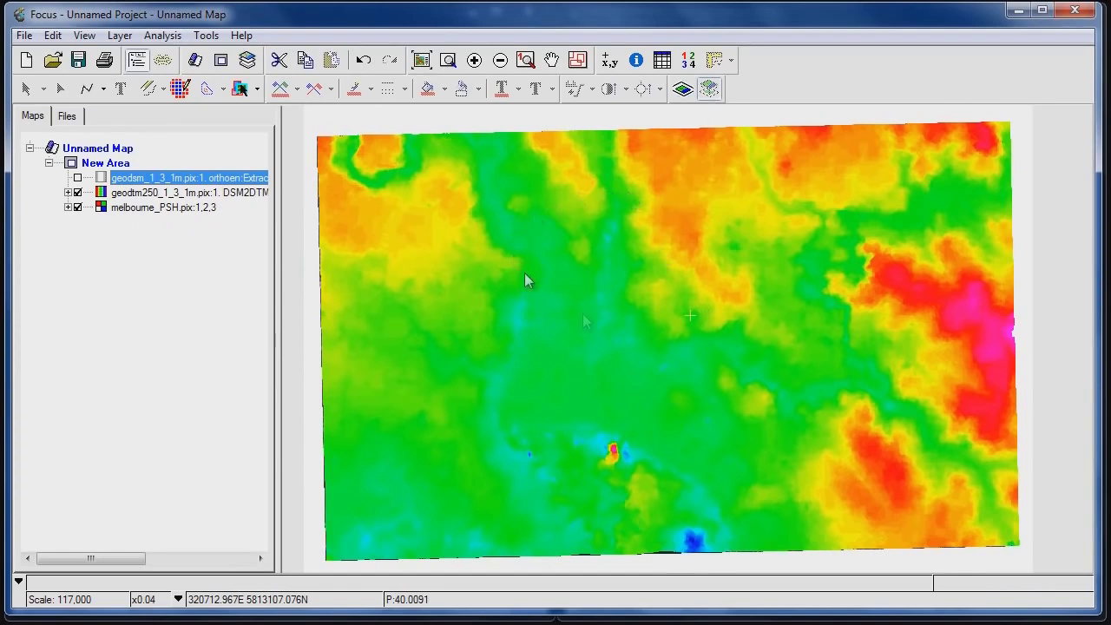
left_click(77, 192)
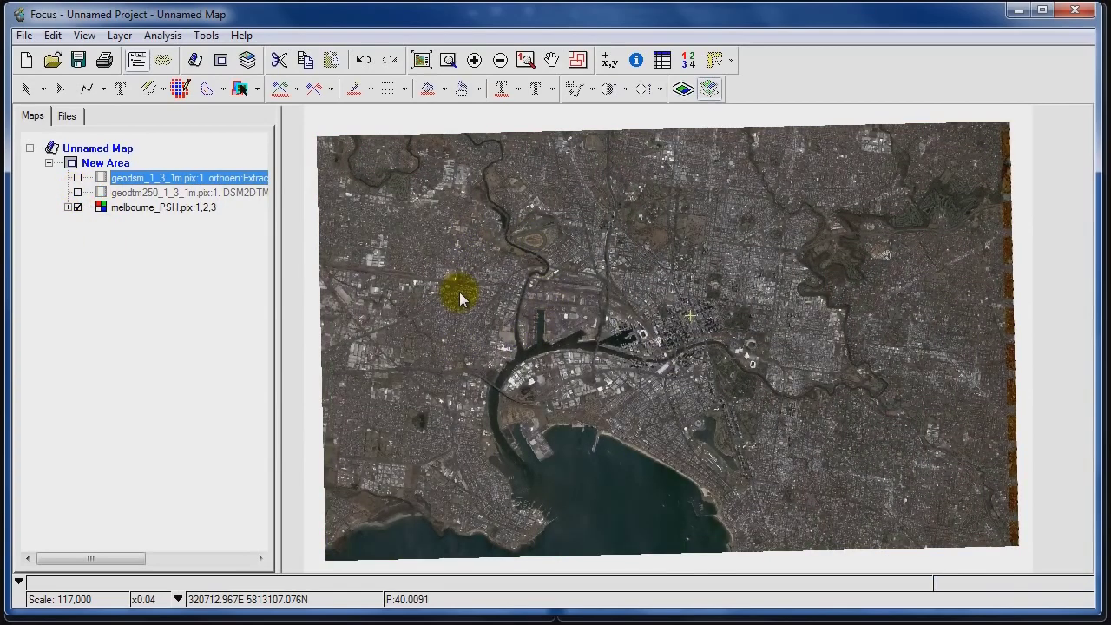
left_click(1021, 12)
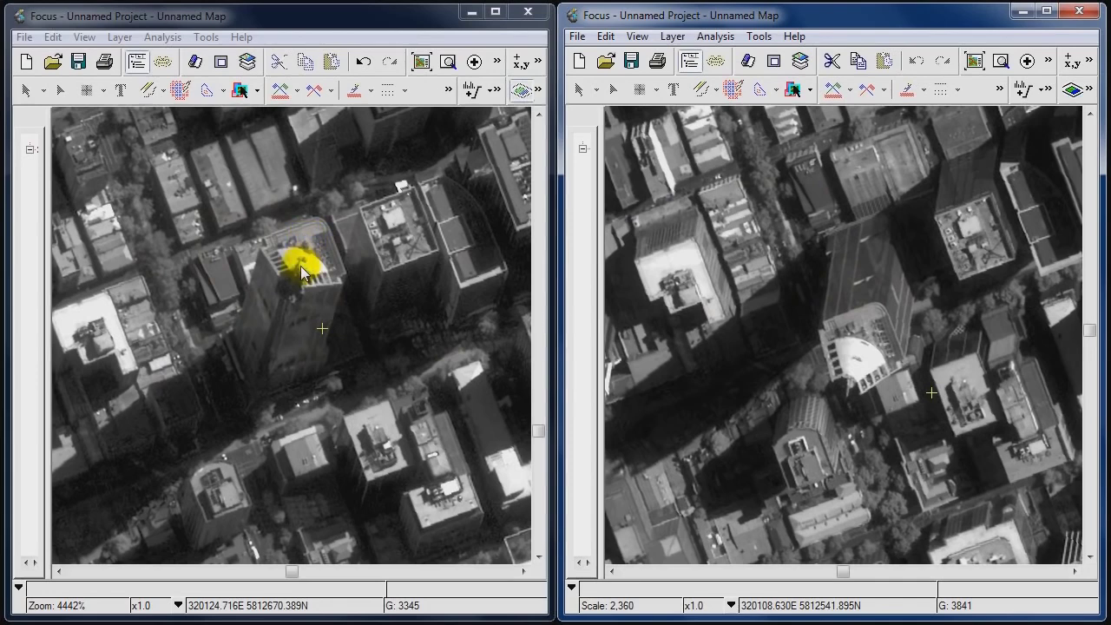
Step: Mark a rooftop in the left view and the matching rooftop in the right view
left_click(302, 273)
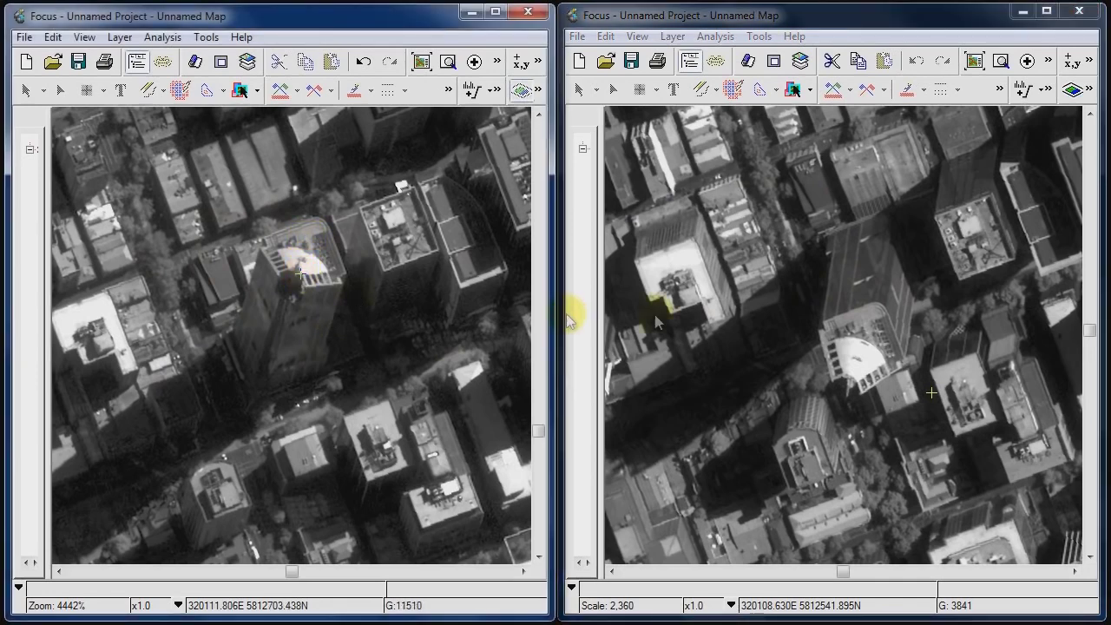
left_click(864, 322)
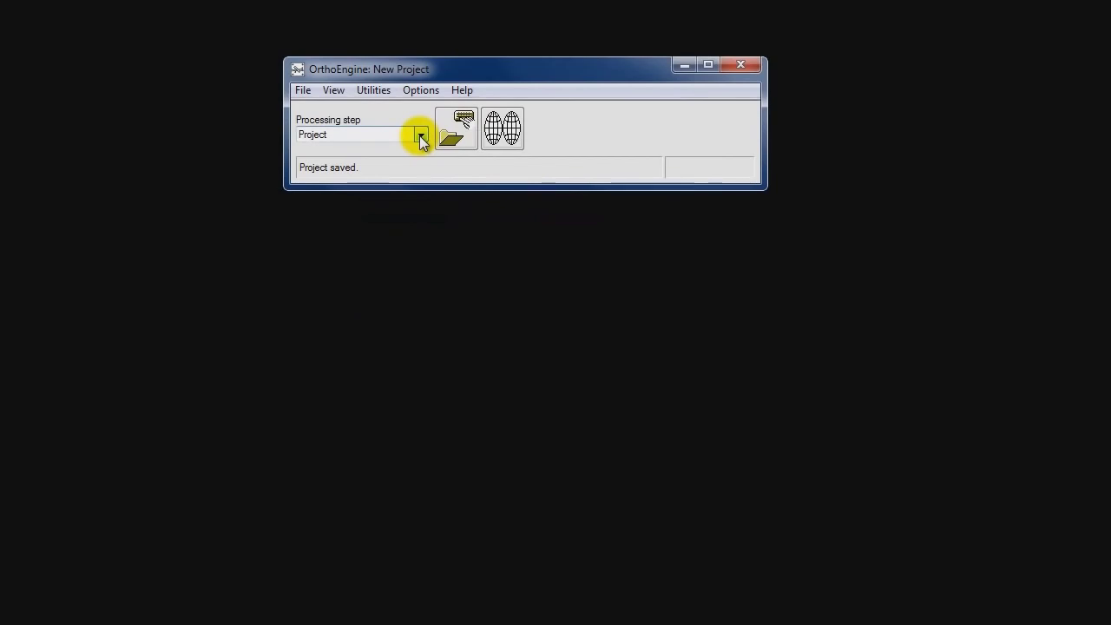
Step: Keep the Project processing step and review the project information without changes
left_click(421, 137)
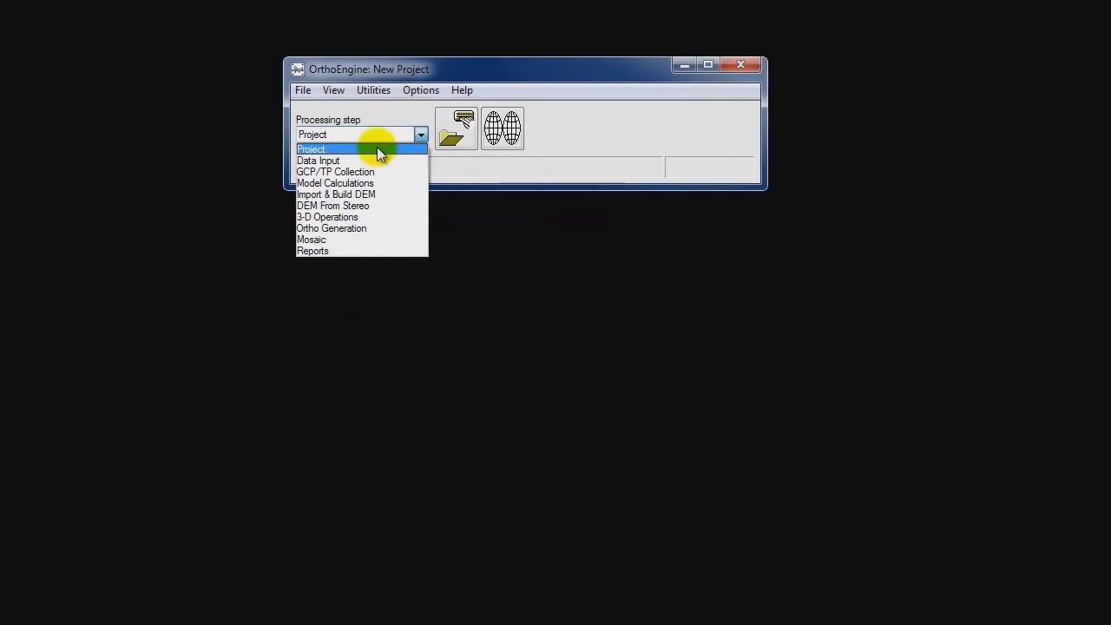
left_click(378, 151)
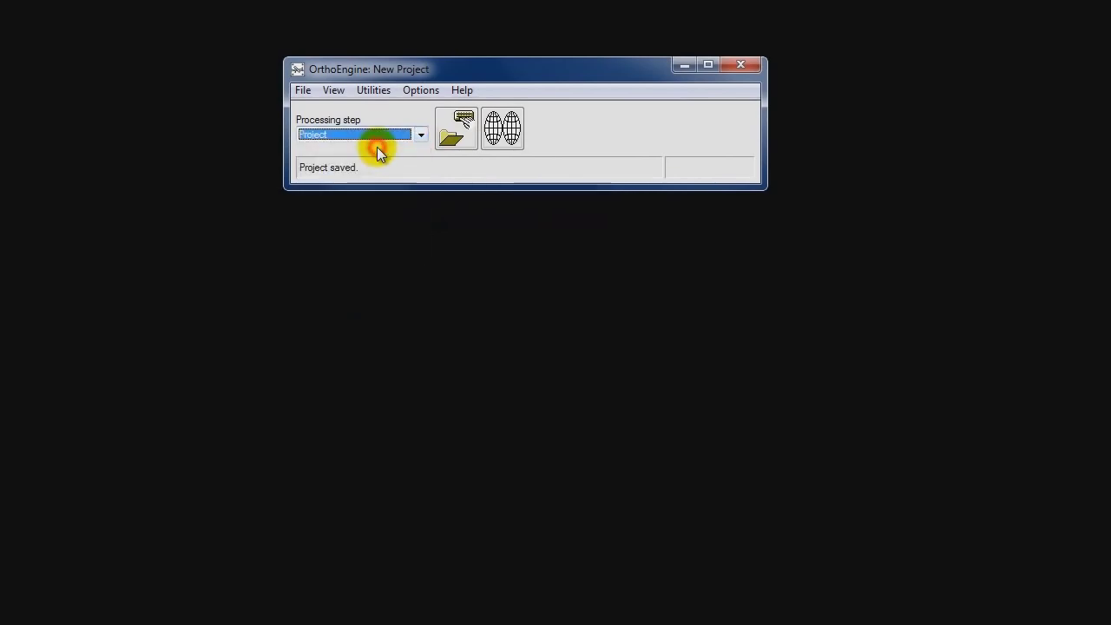
left_click(452, 132)
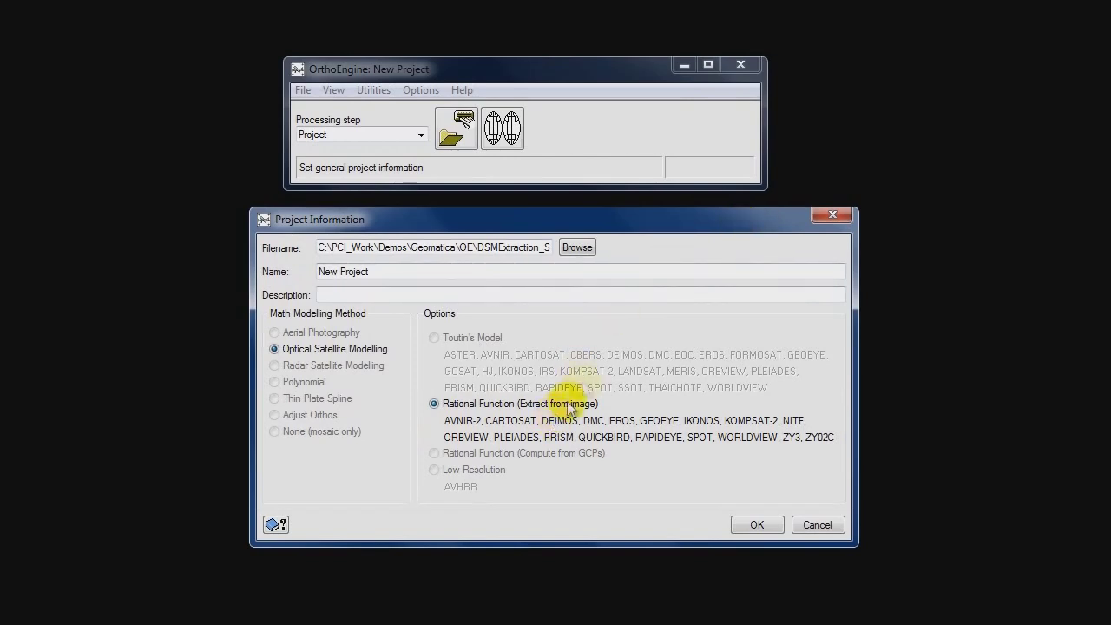
left_click(816, 524)
Step: Set the output projection's pixel spacing to 0.5 m
left_click(505, 130)
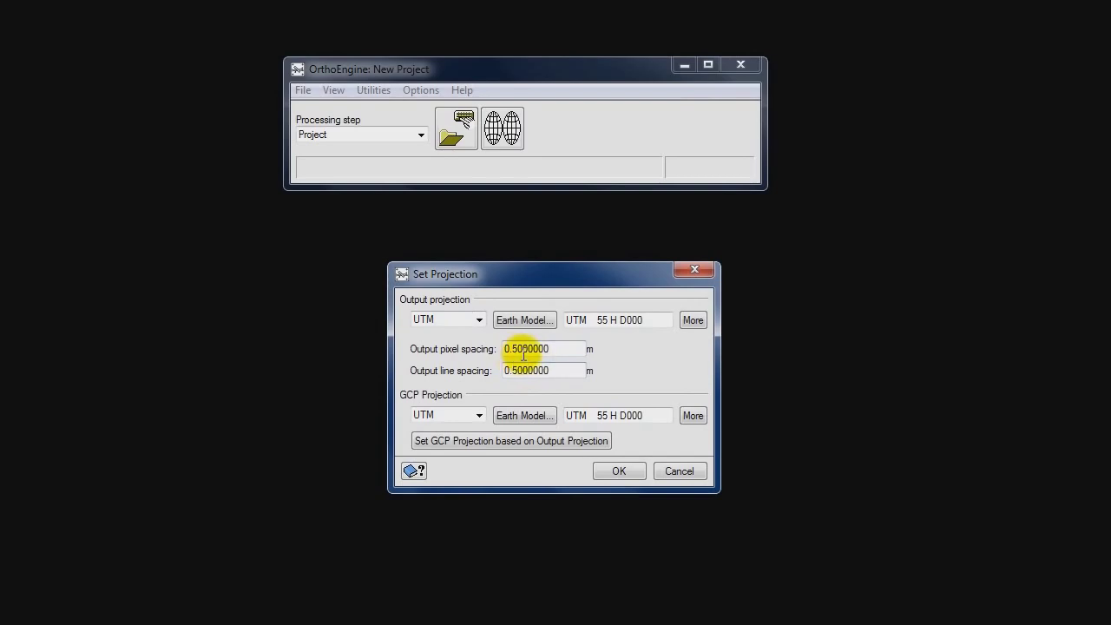
left_click_drag(520, 350, 522, 374)
type("0")
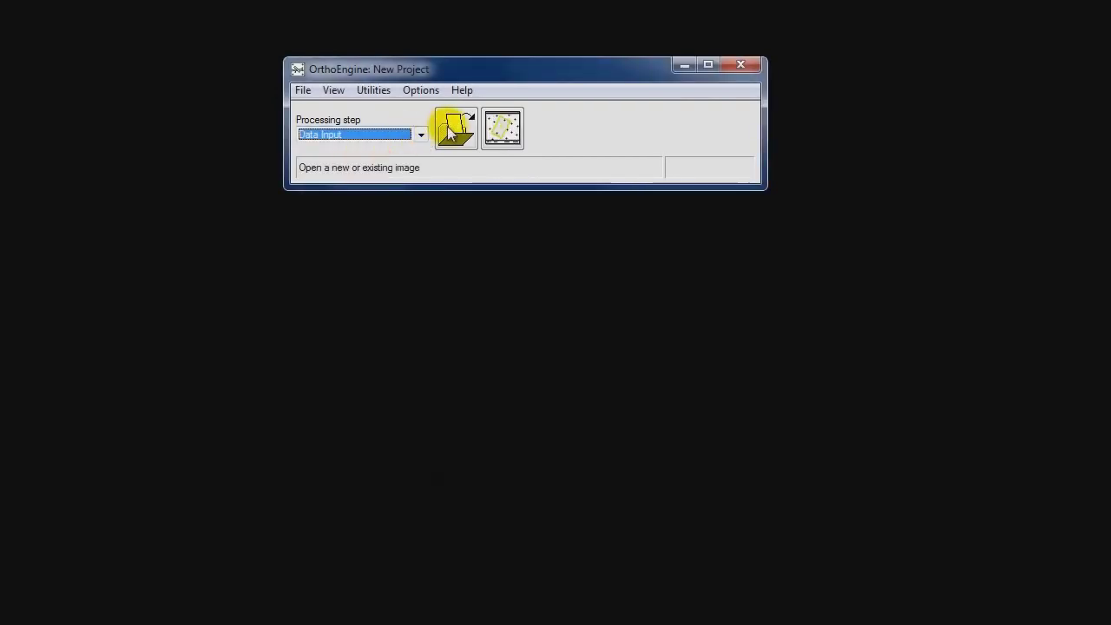
Step: Start adding a new image and navigate to the PRIMARY_TRISTEREO_BUNDLE folder via its pasted path
left_click(455, 132)
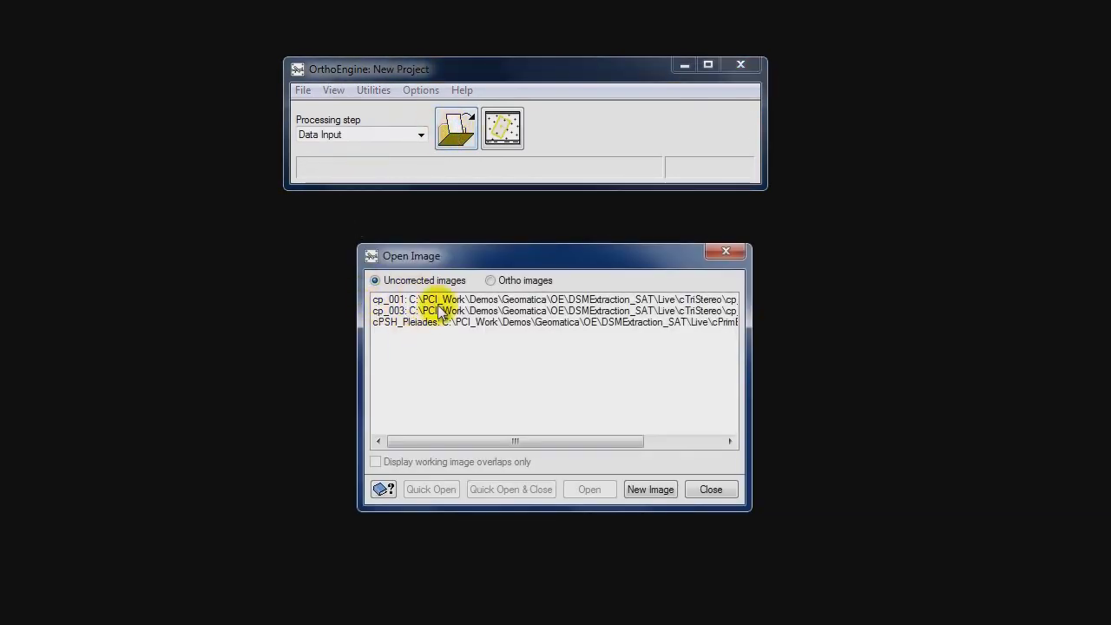
left_click(655, 488)
left_click_drag(550, 289, 561, 182)
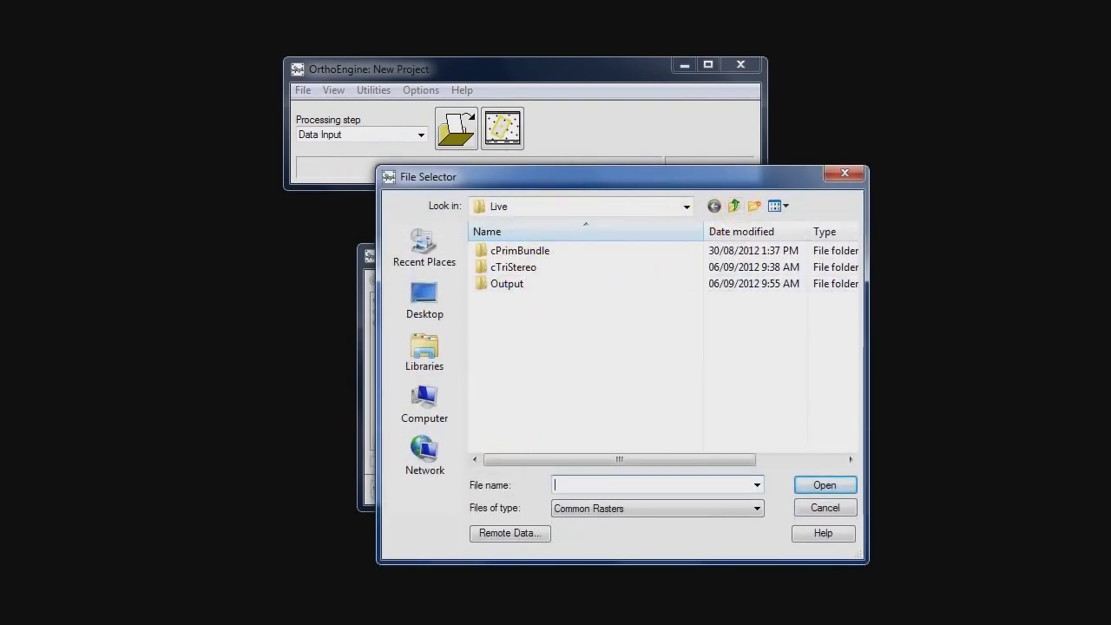
key("alt+Tab")
left_click(448, 199)
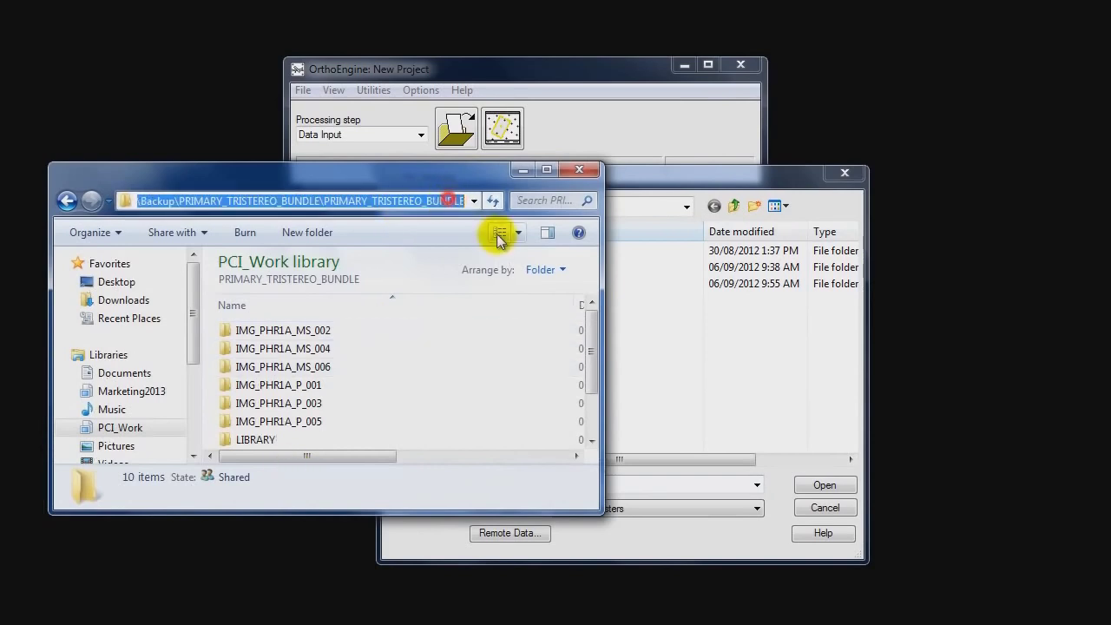
left_click(523, 169)
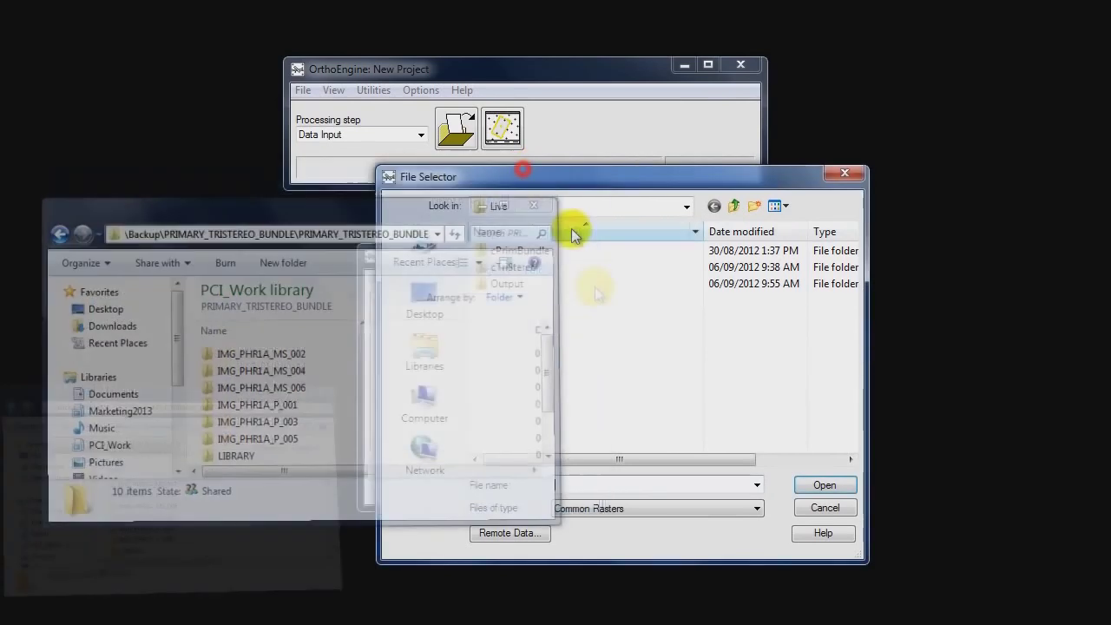
key("ctrl+v")
key("Return")
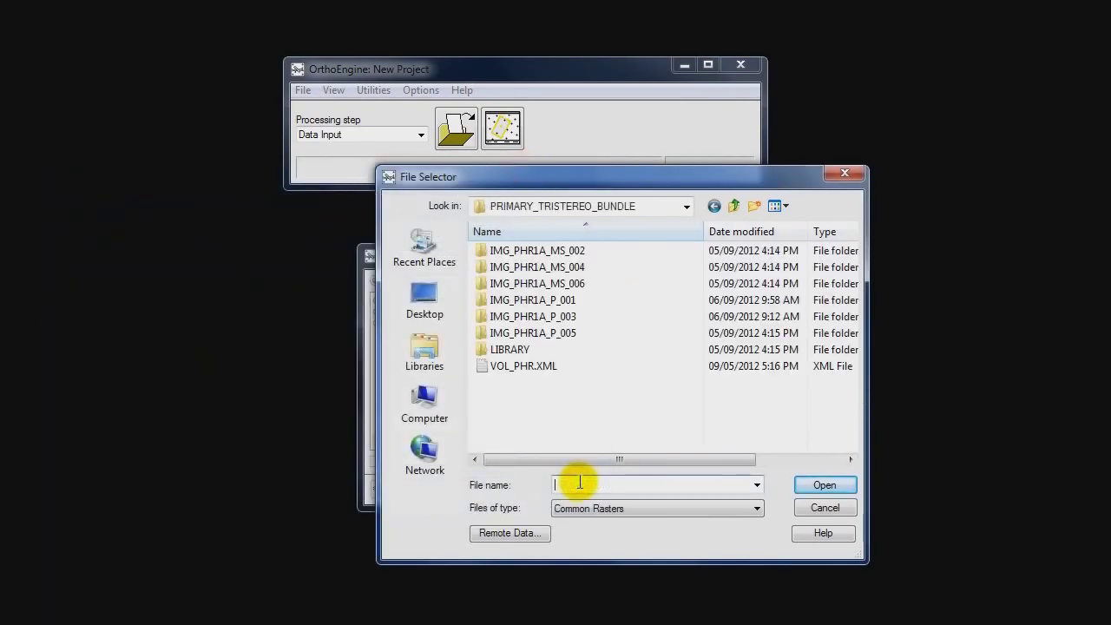
Step: Open the IMG_PHR1A_P_001 DIM XML file, declining PIX import and overviews, then close the list
double_click(556, 304)
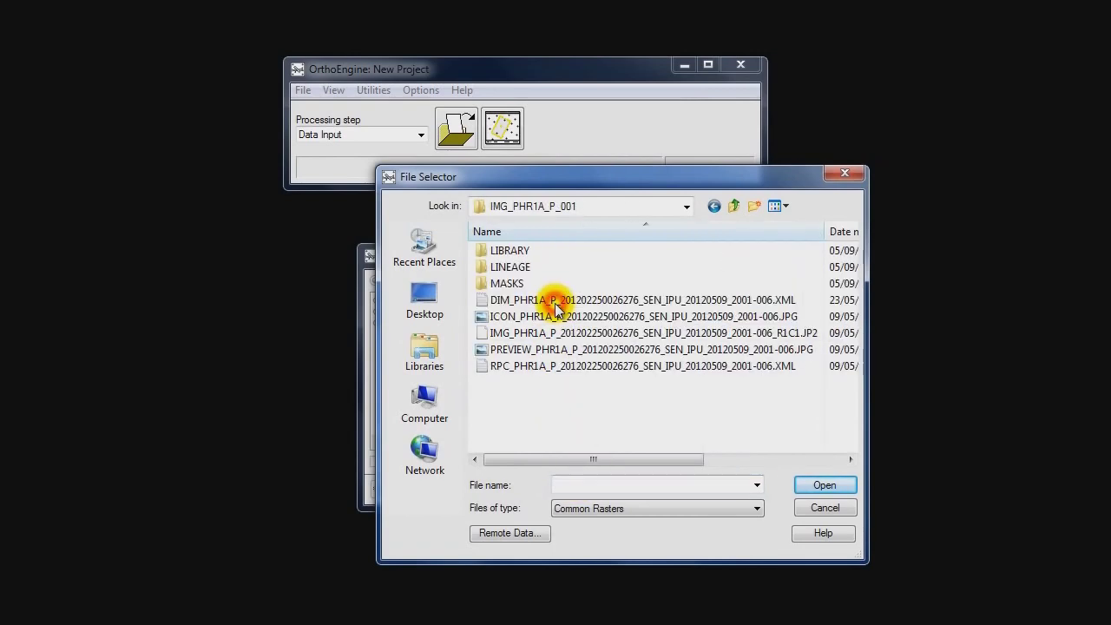
left_click_drag(694, 179, 991, 151)
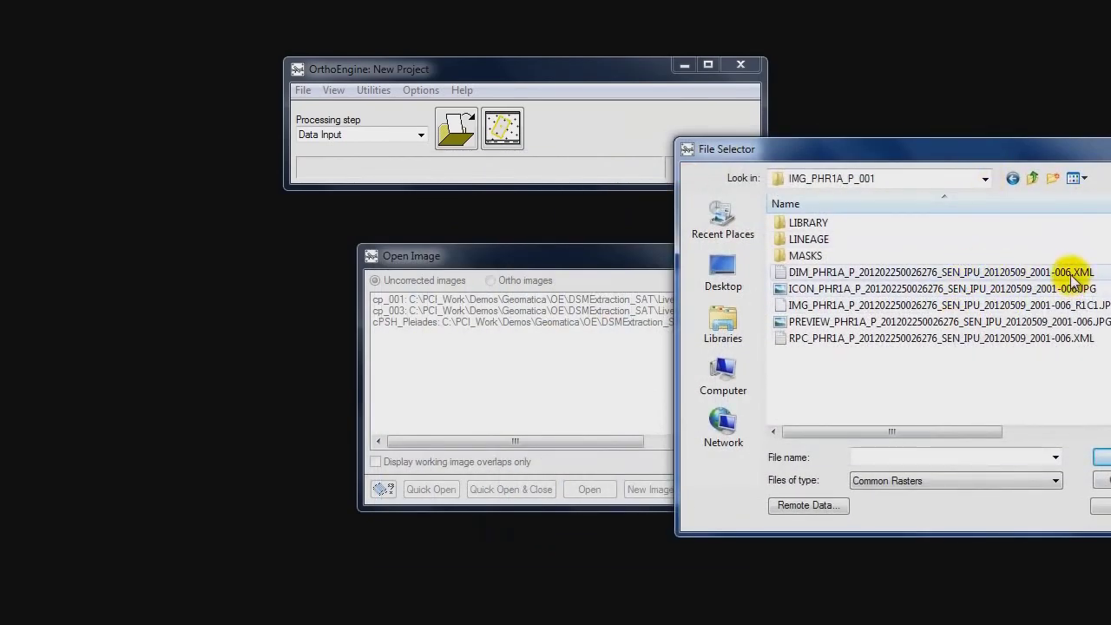
left_click(1028, 272)
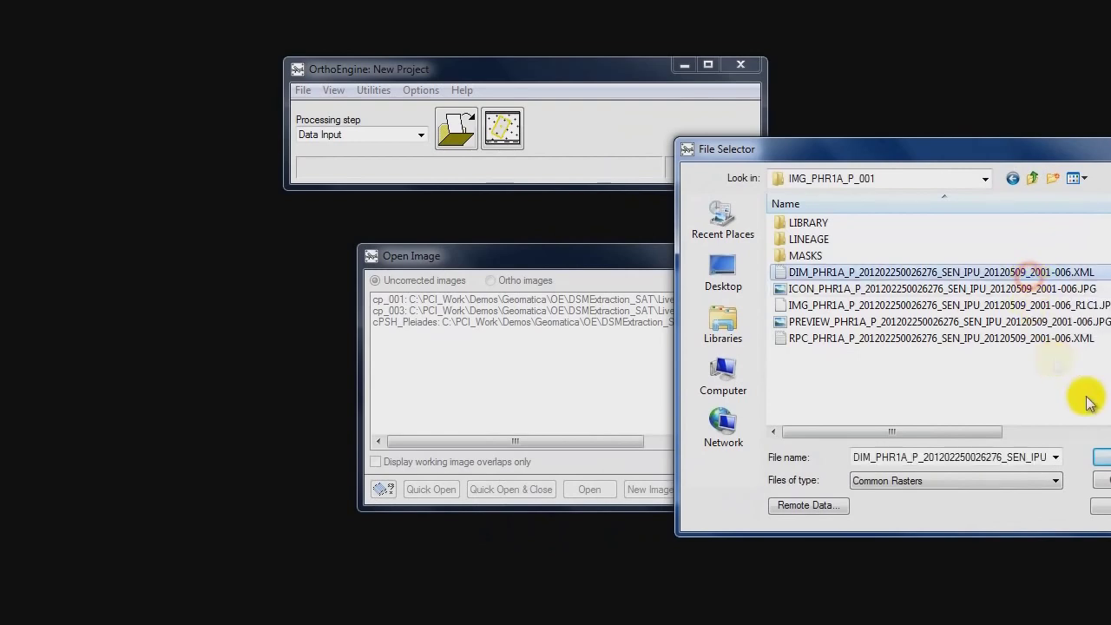
left_click(1100, 459)
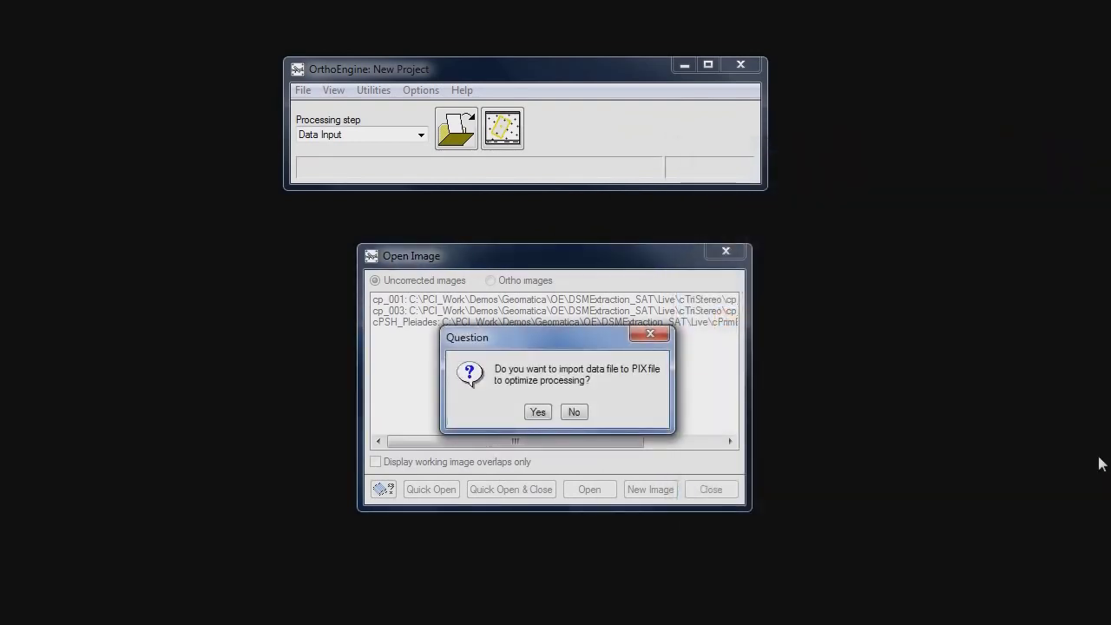
left_click_drag(582, 340, 624, 278)
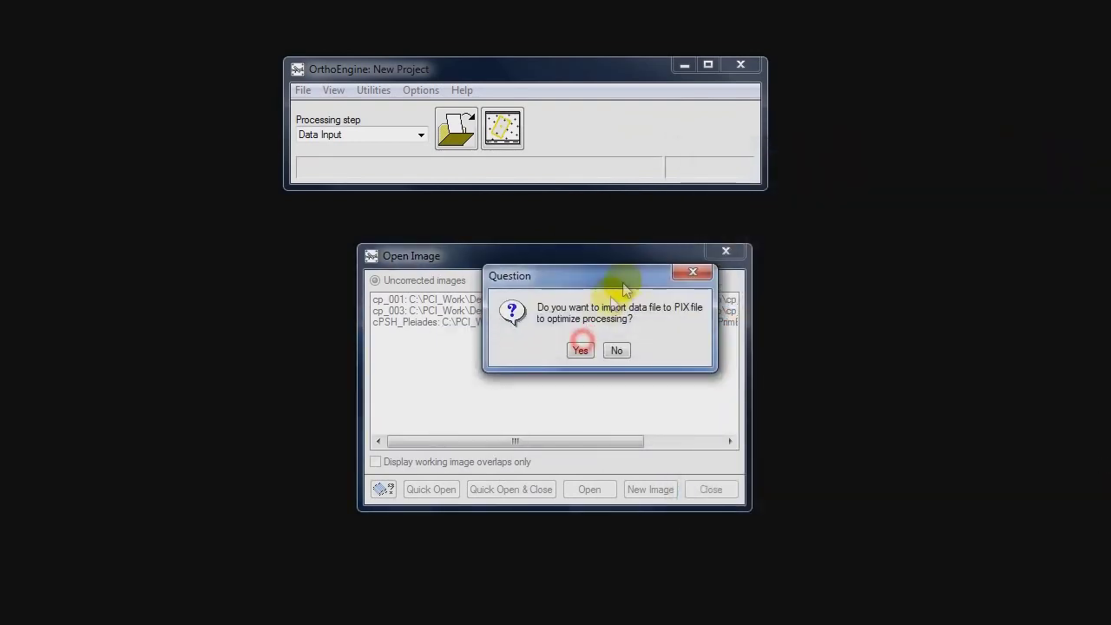
left_click(616, 350)
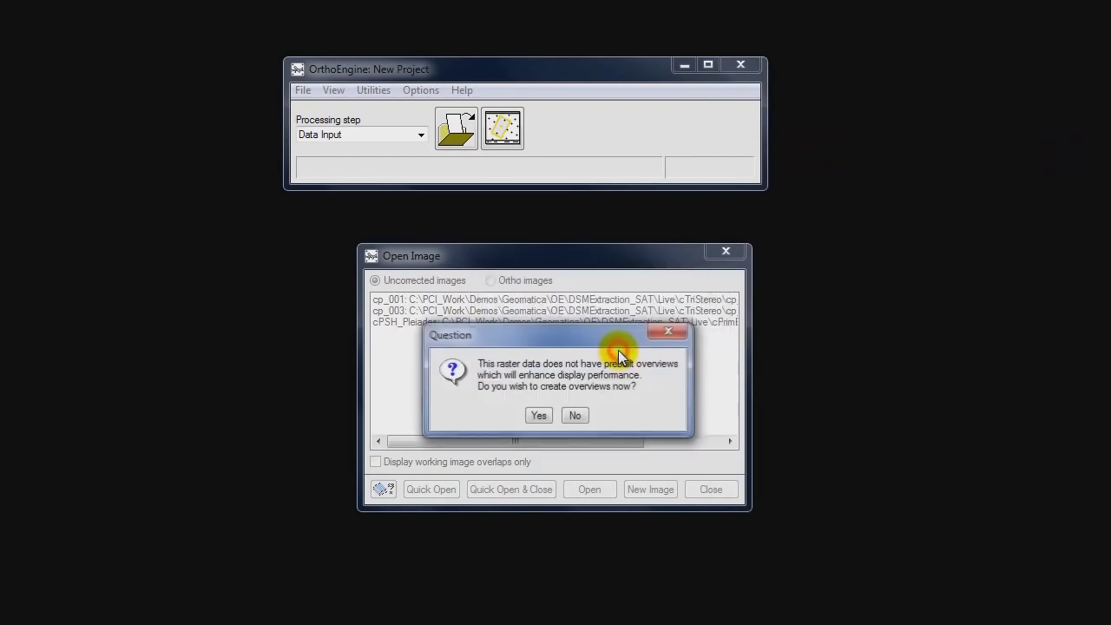
left_click(575, 416)
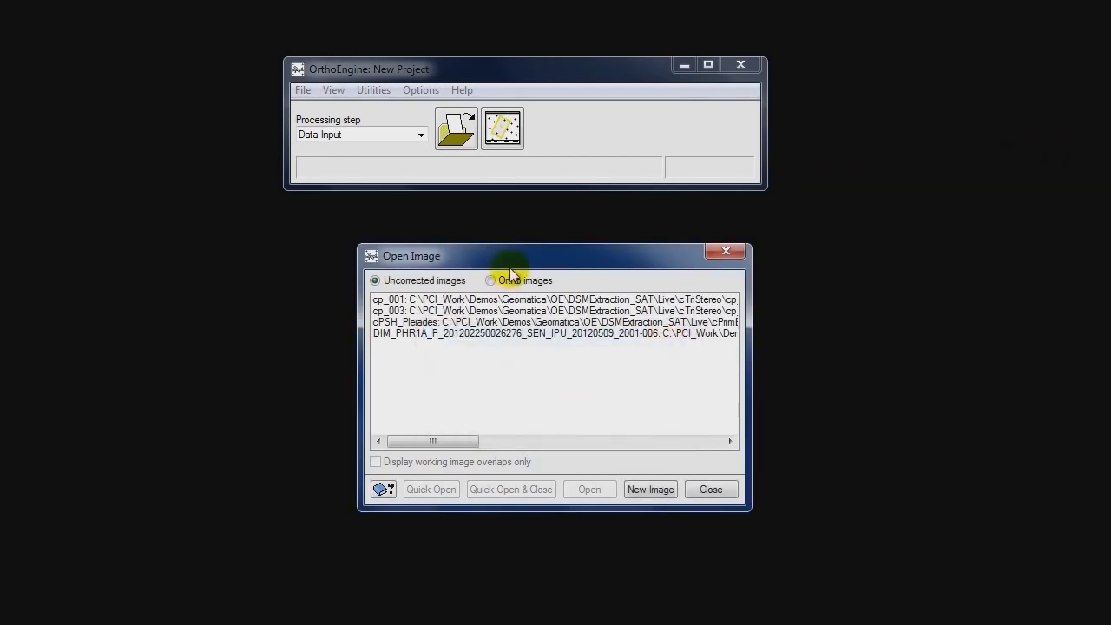
left_click(712, 488)
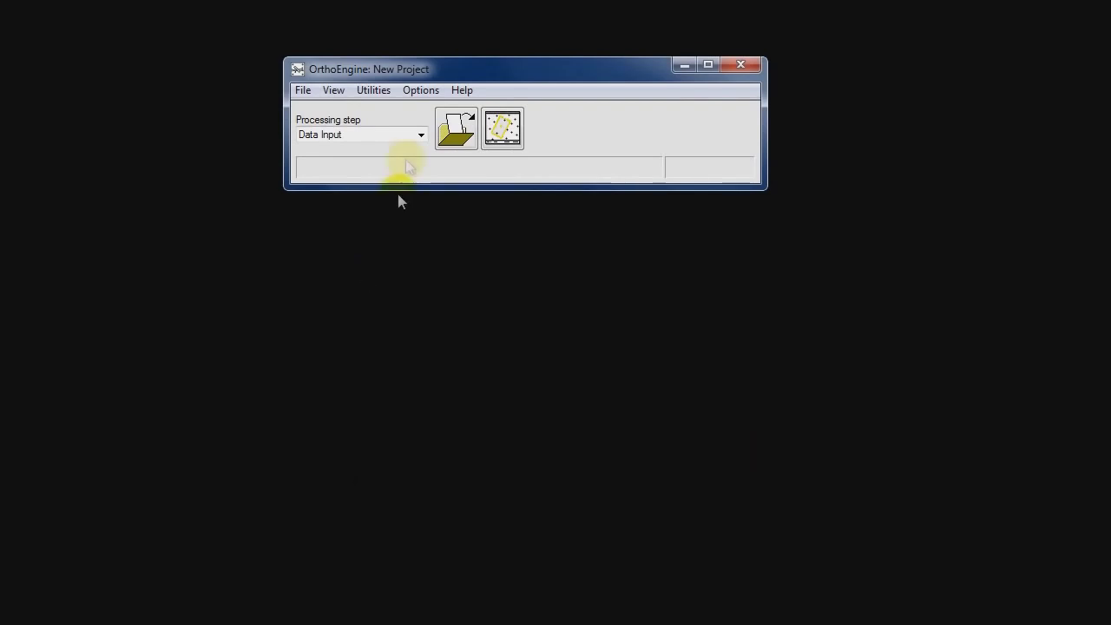
Step: Switch the processing step to GCP/TP Collection
left_click(419, 136)
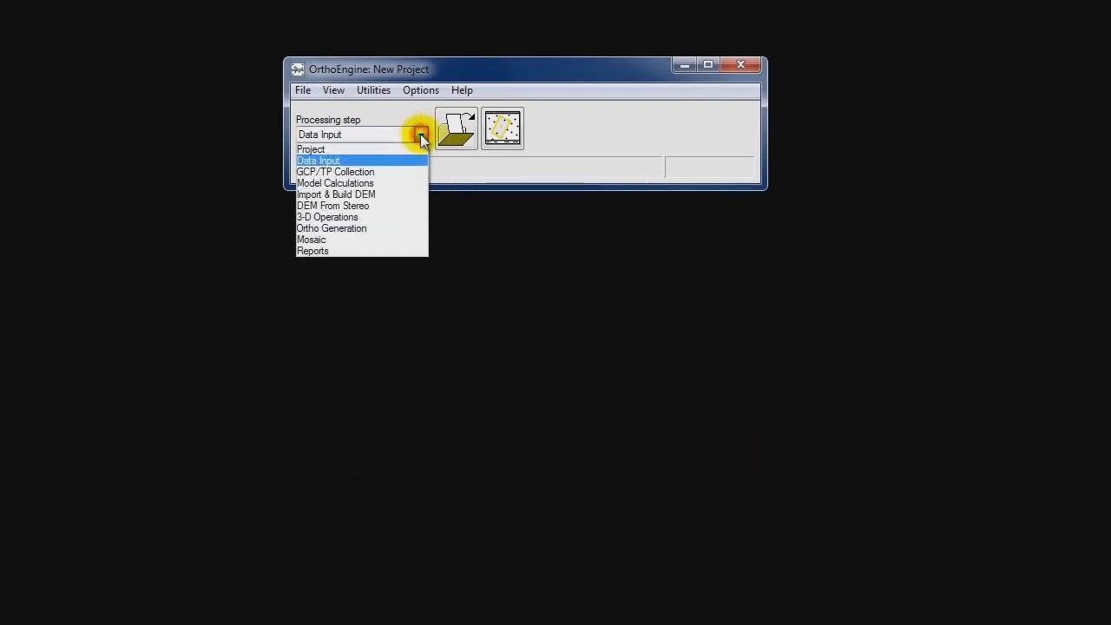
left_click(357, 172)
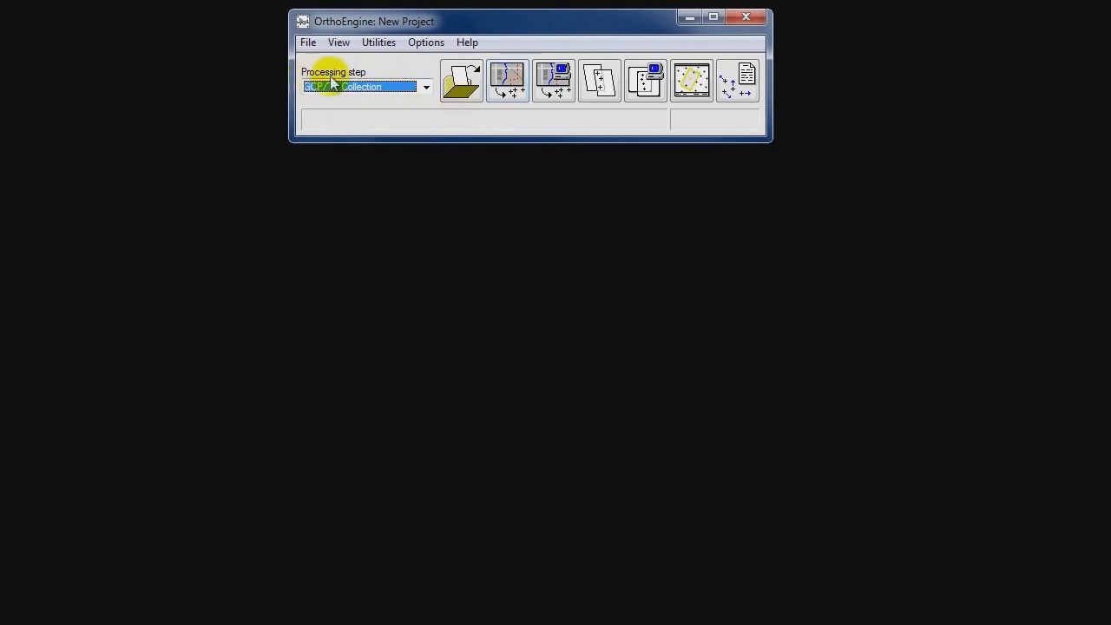
left_click(423, 87)
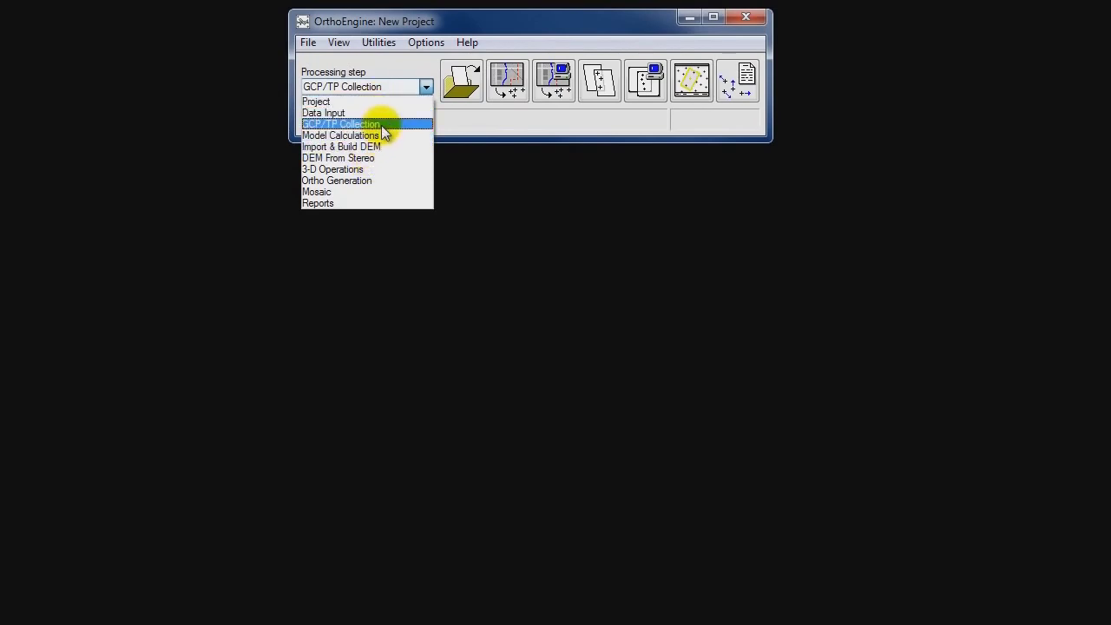
left_click(381, 125)
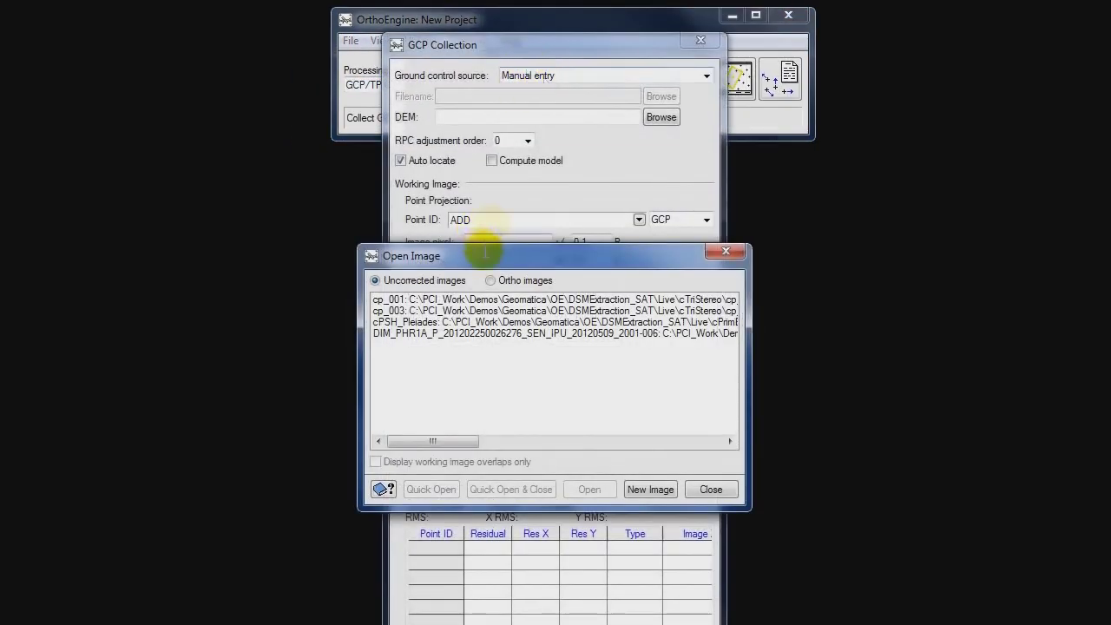
Step: Open cp_001 and cp_003 as working images and place their views side by side
left_click_drag(515, 56, 891, 27)
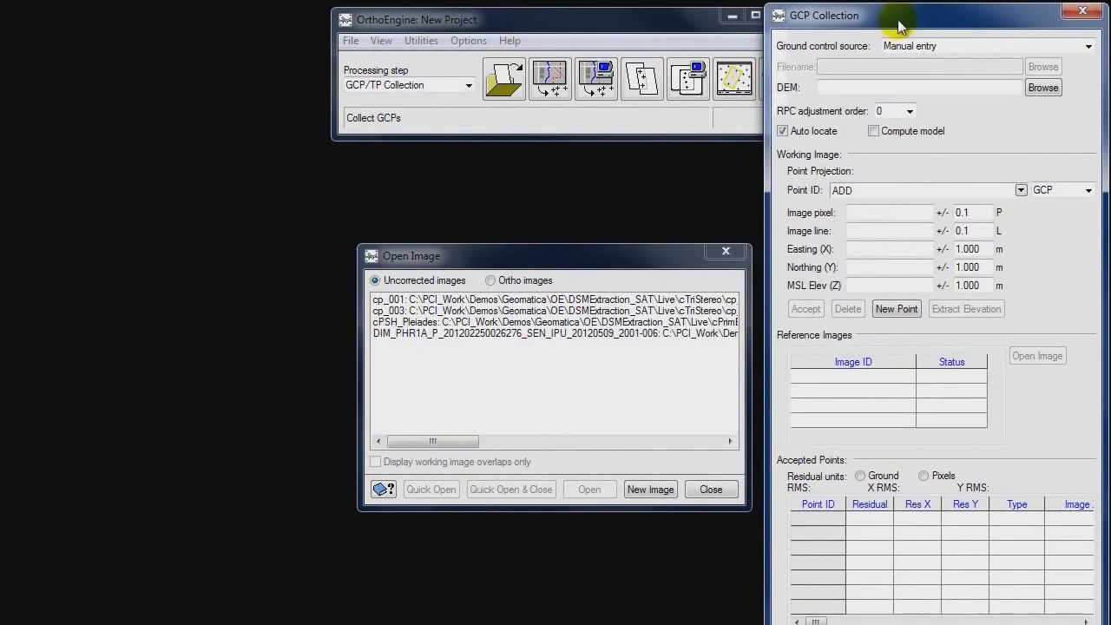
left_click_drag(562, 252, 514, 223)
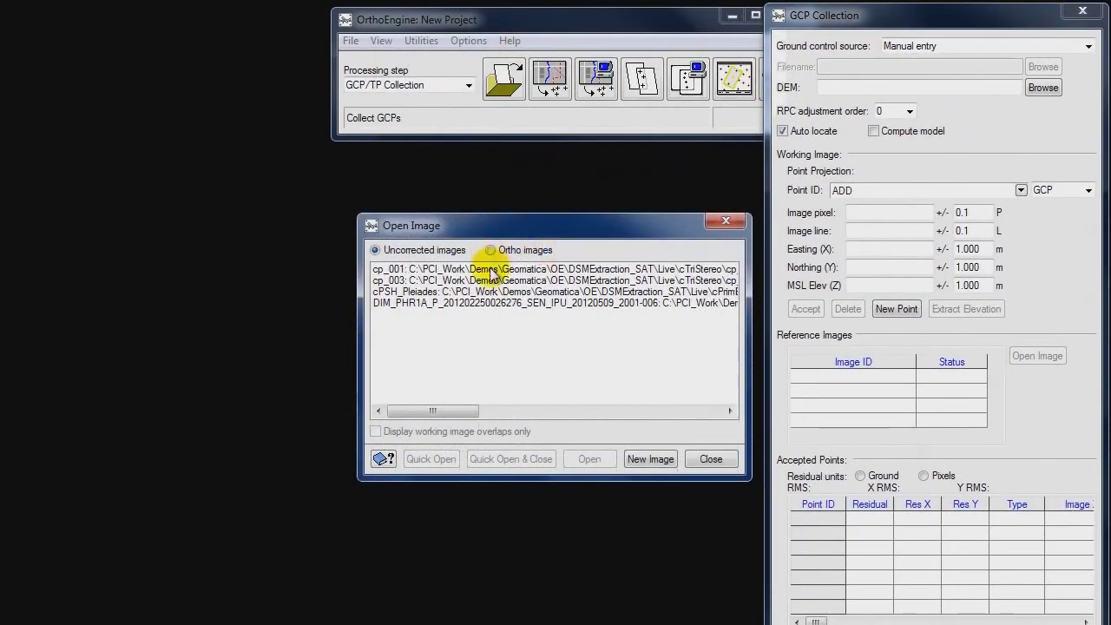
double_click(491, 269)
left_click_drag(454, 20, 74, 22)
left_click_drag(433, 227, 509, 214)
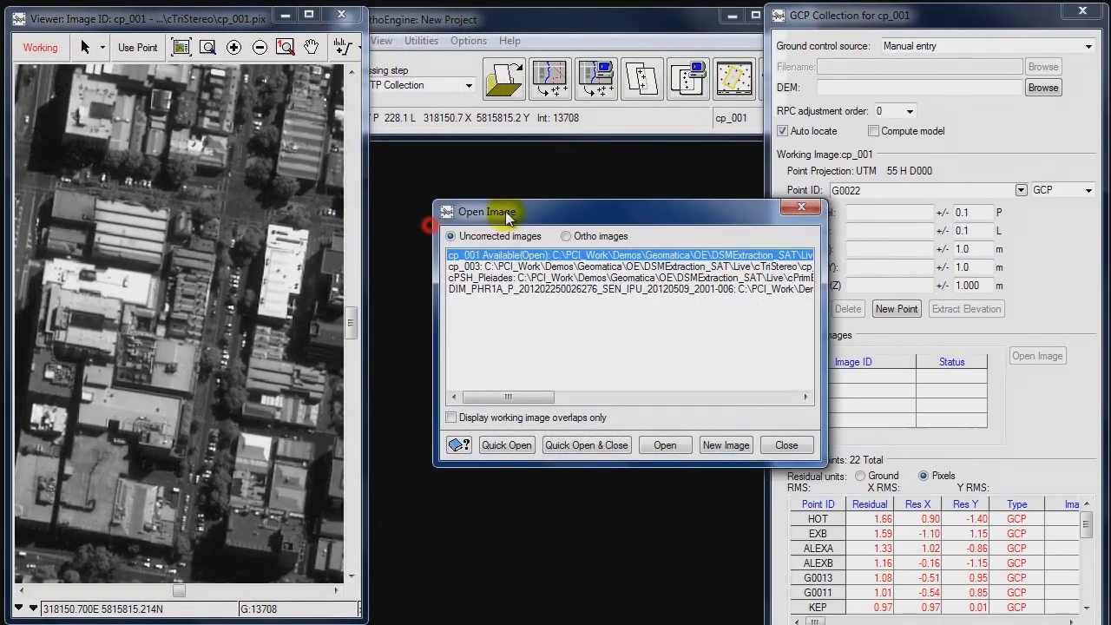
double_click(491, 267)
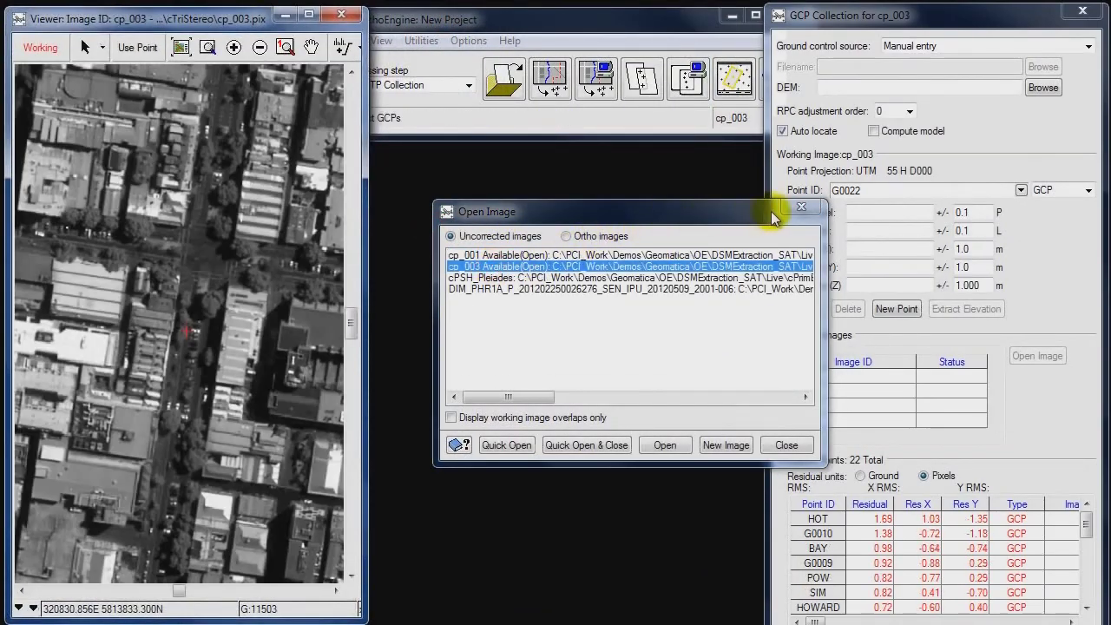
left_click(799, 208)
left_click_drag(241, 24, 607, 24)
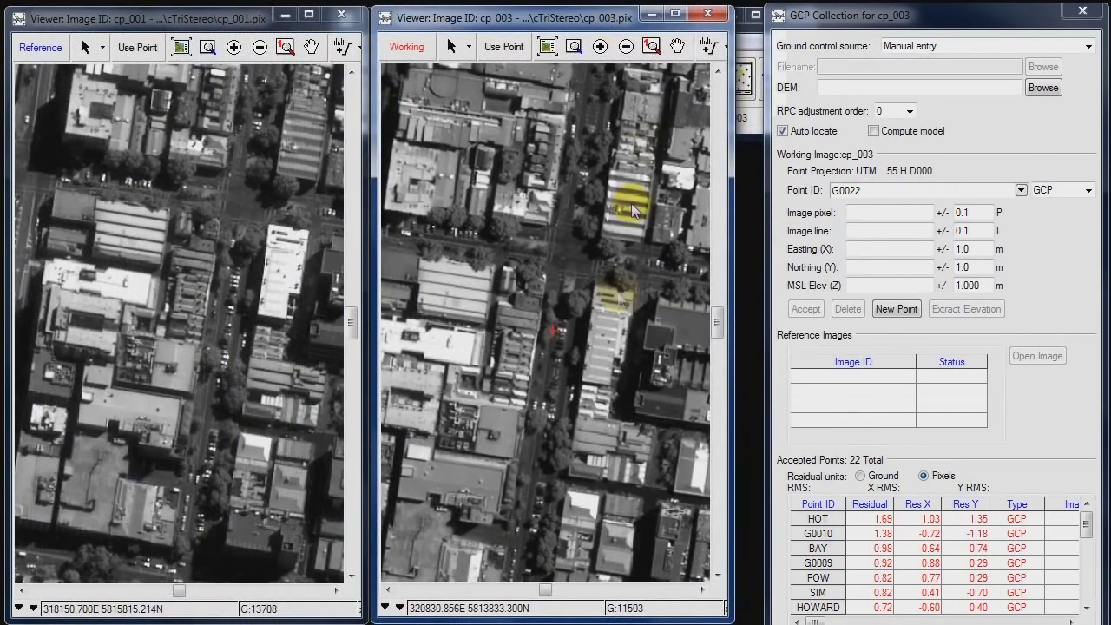
Step: Compute the model and inspect the HOT, HOWARD, GREY and G0011 control points
left_click(873, 131)
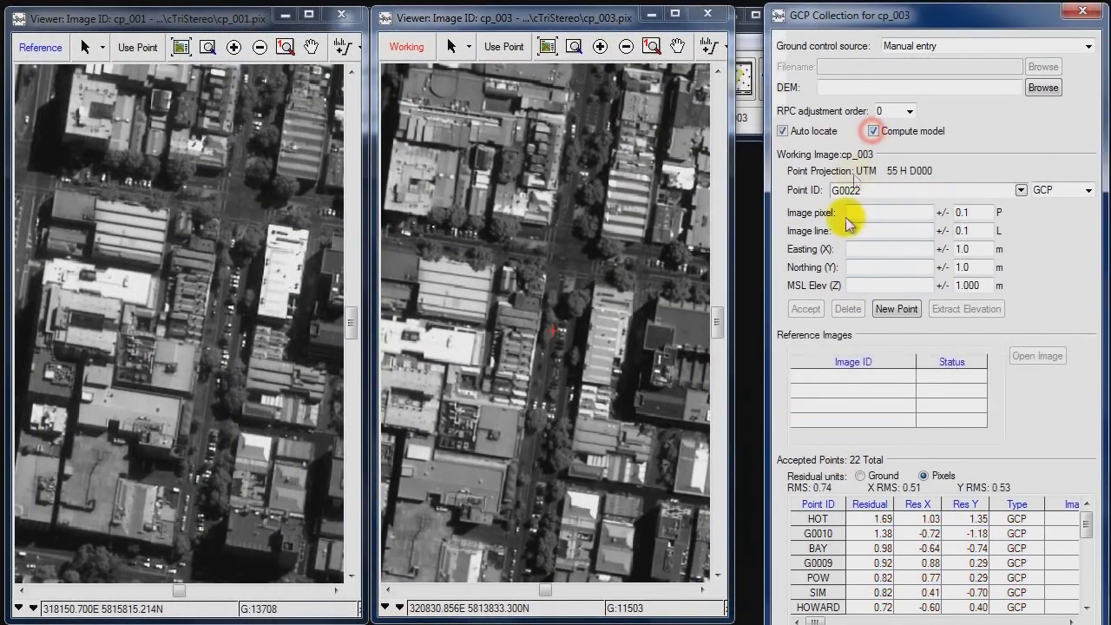
left_click(818, 518)
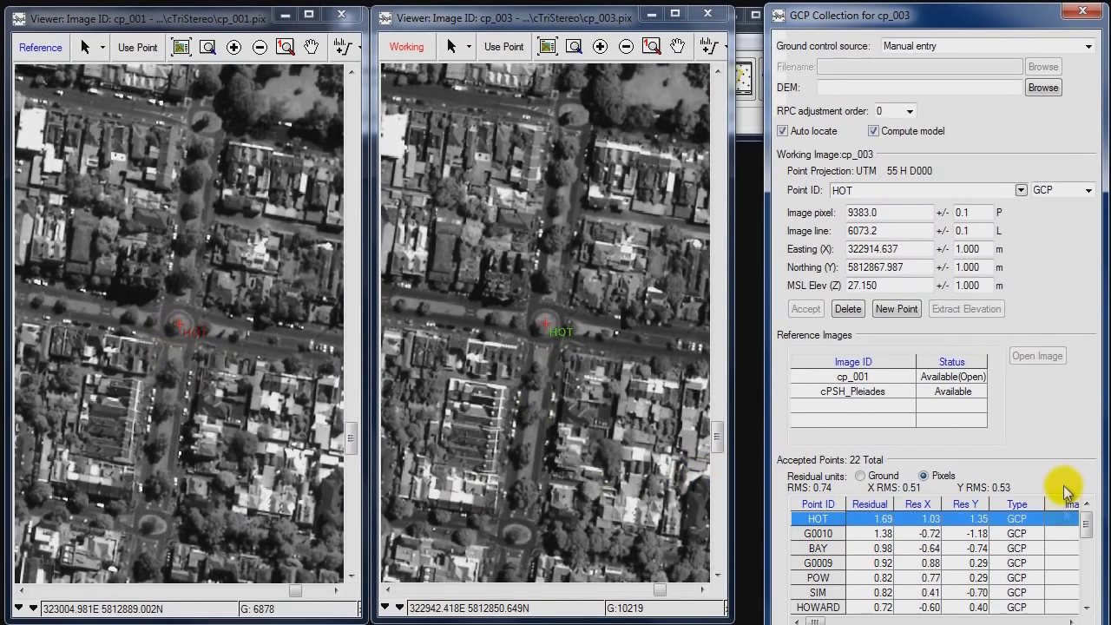
left_click_drag(1087, 529, 1086, 550)
left_click(824, 533)
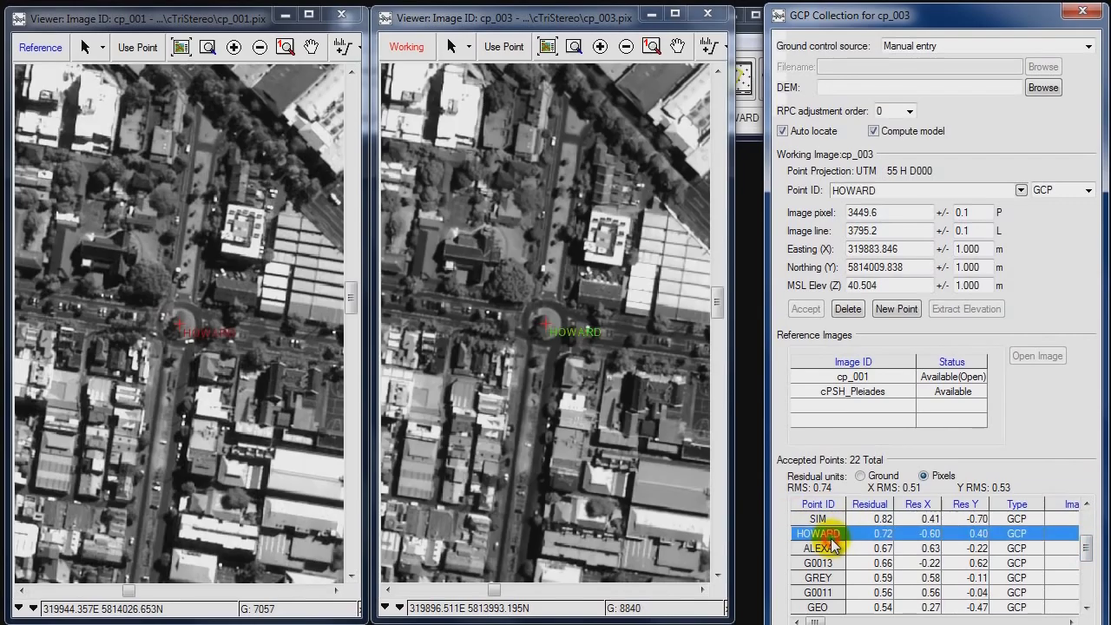
left_click(820, 577)
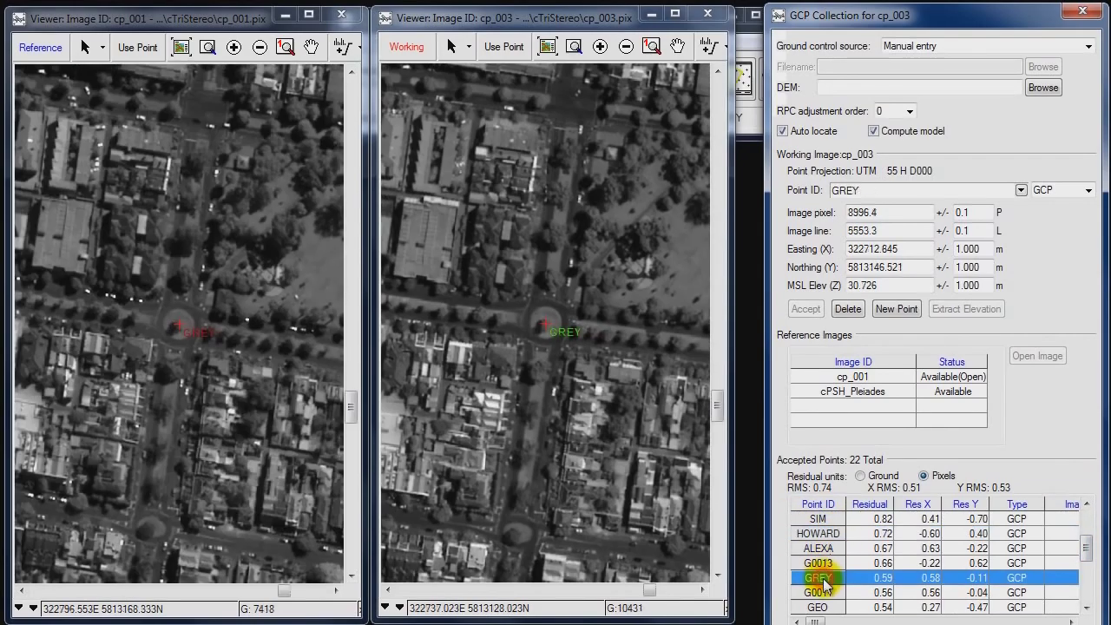
left_click(816, 592)
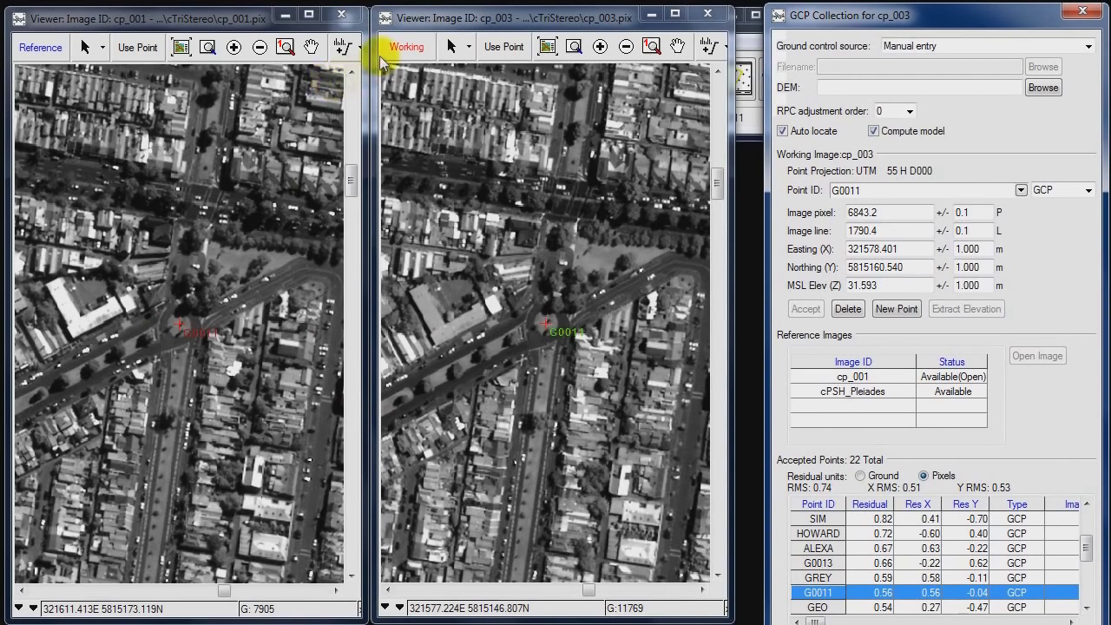
Step: Close the cp_001 and cp_003 views and the GCP Collection window
left_click(344, 19)
left_click(708, 14)
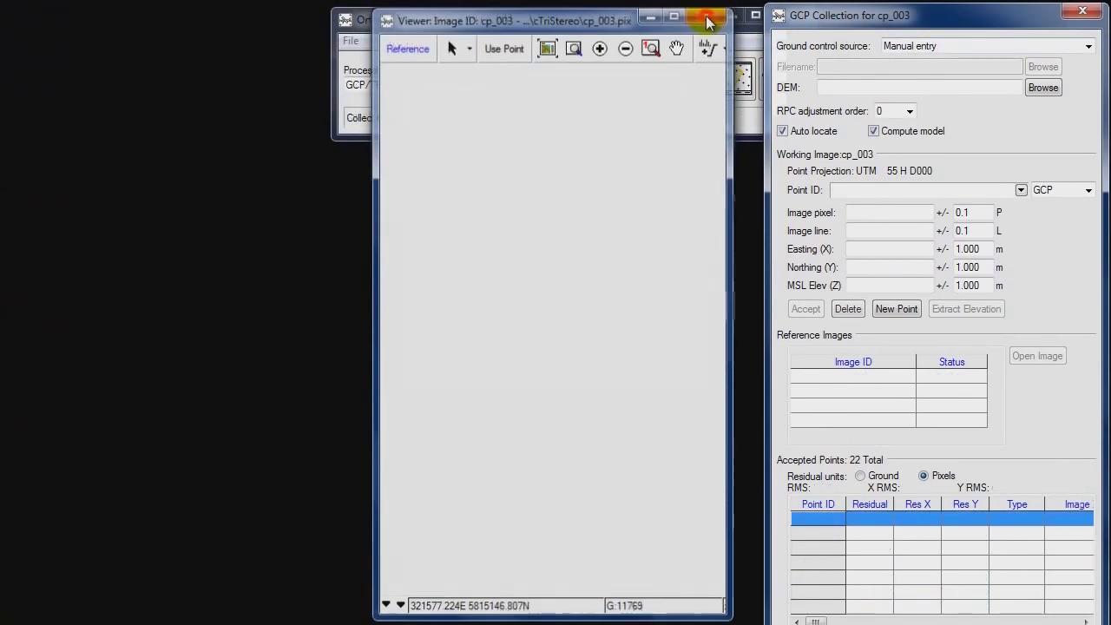
left_click(1082, 11)
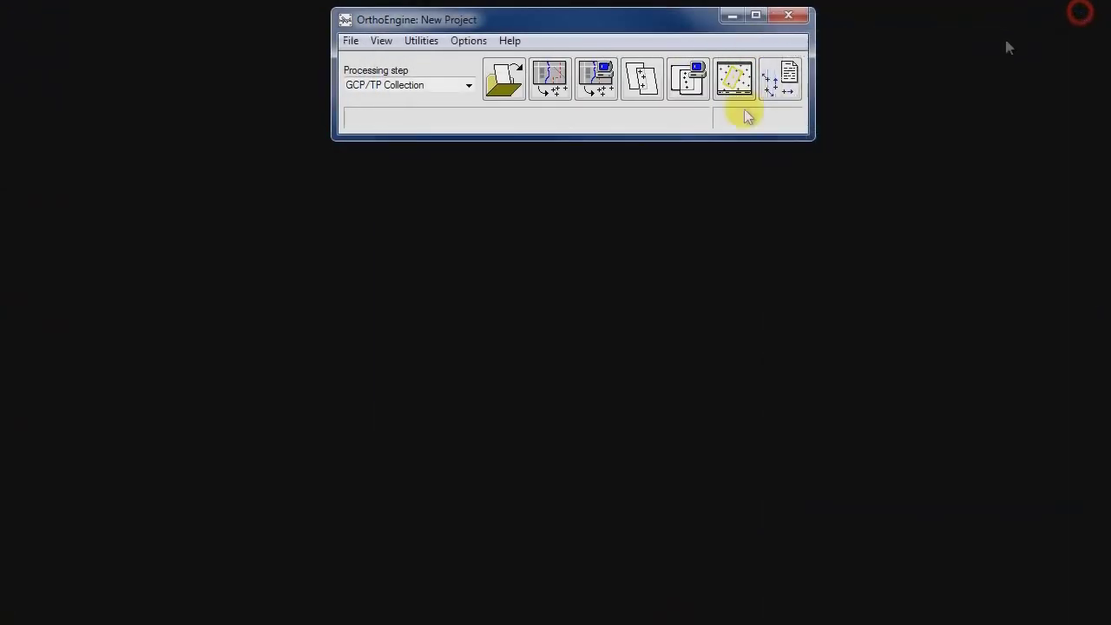
Step: Set the processing step to DEM From Stereo and open Generate Epipolar Images
left_click(468, 87)
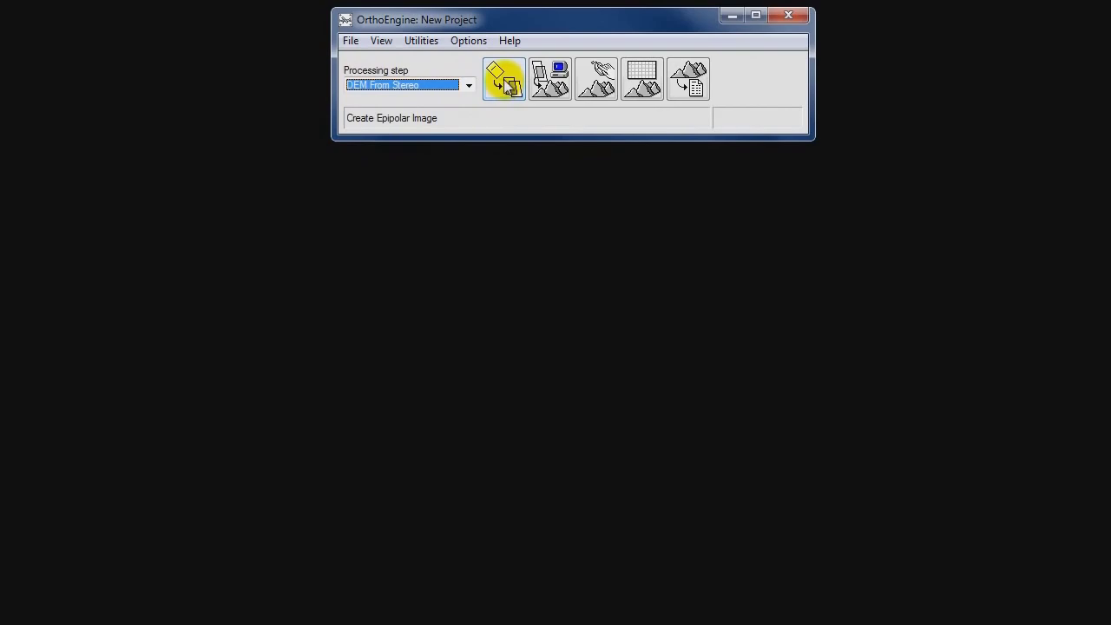
left_click(506, 85)
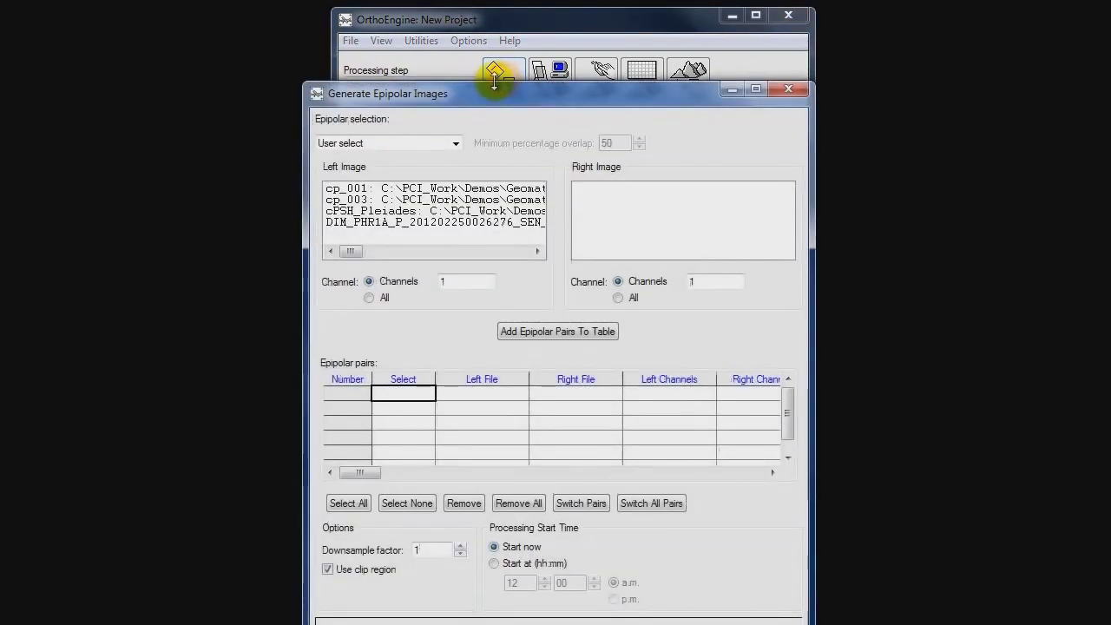
Step: Add an epipolar pair with cp_001 as left and cp_003 as right image
left_click_drag(492, 95, 404, 32)
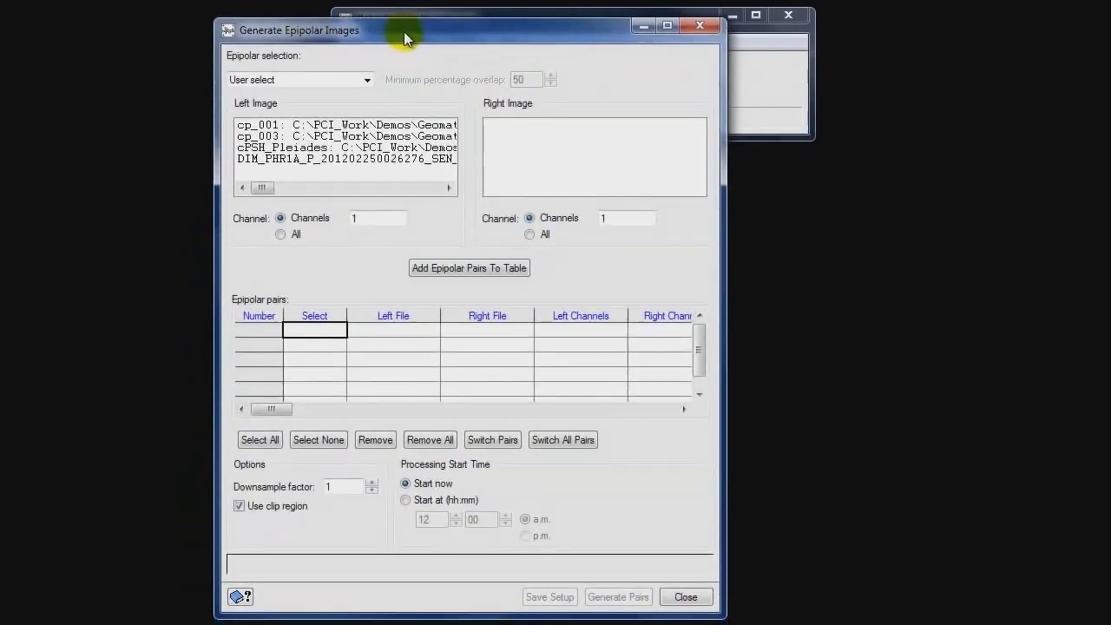
left_click(301, 126)
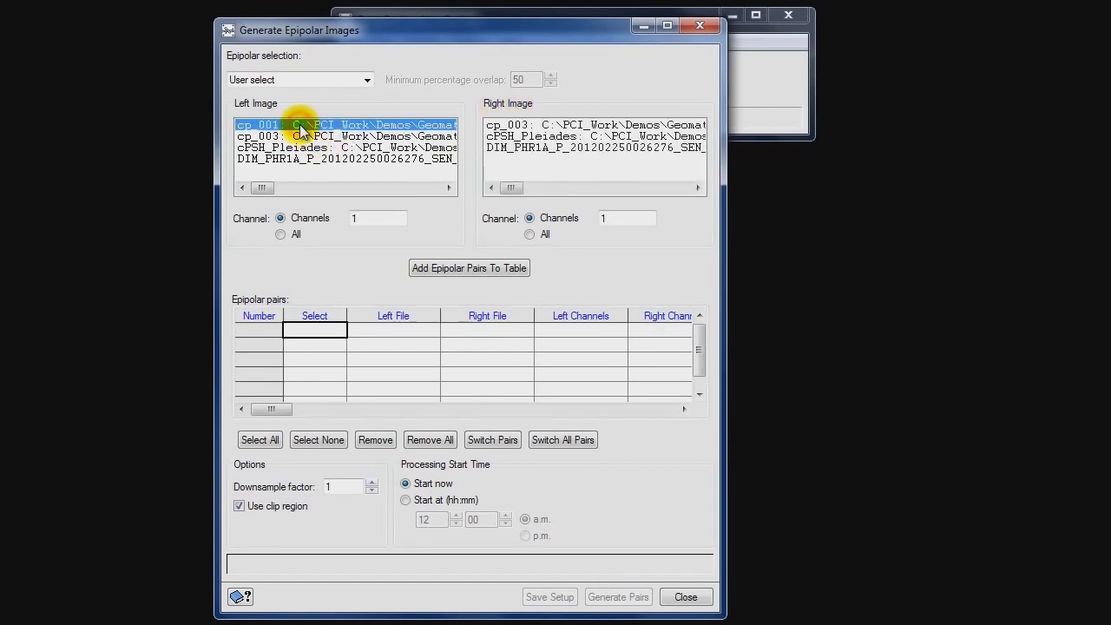
left_click(521, 127)
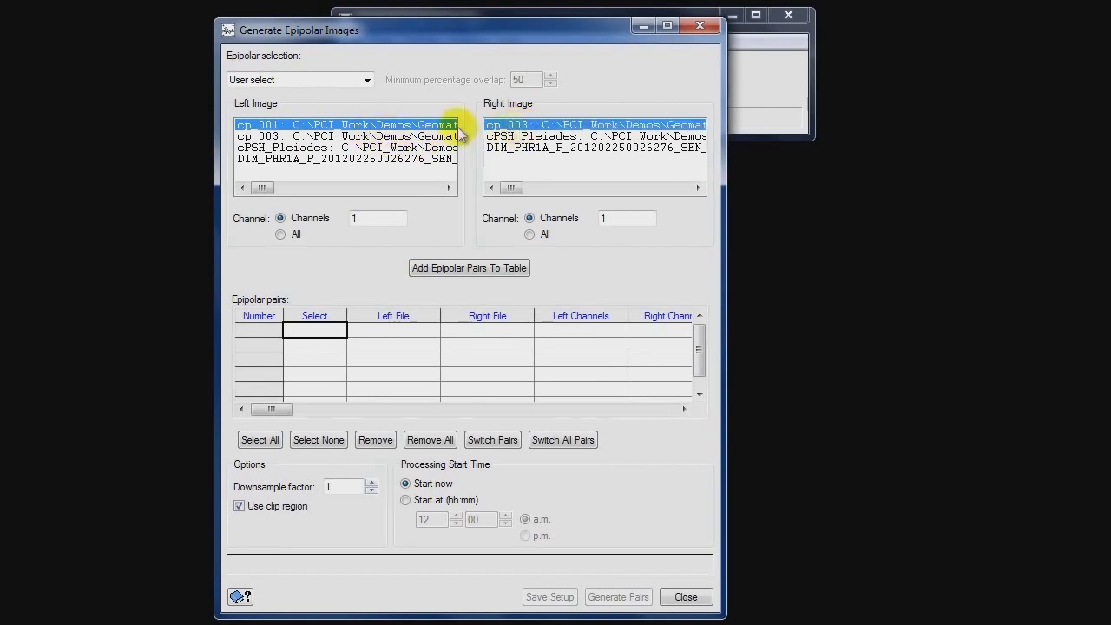
left_click(454, 268)
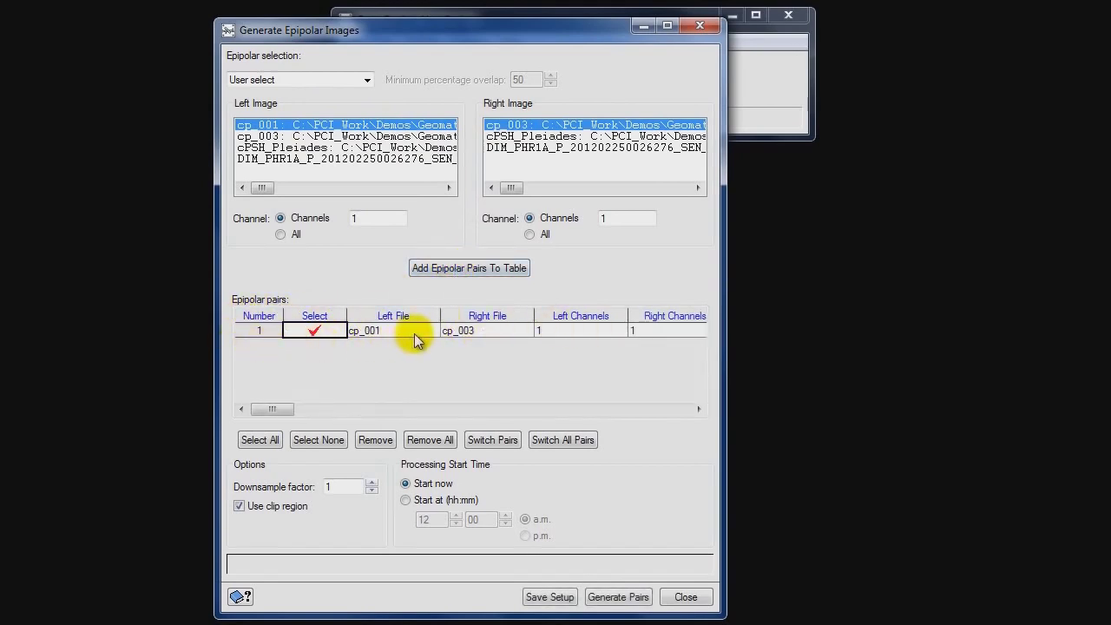
Step: Generate the epipolar pair starting immediately, confirming and dismissing the success message
left_click(405, 500)
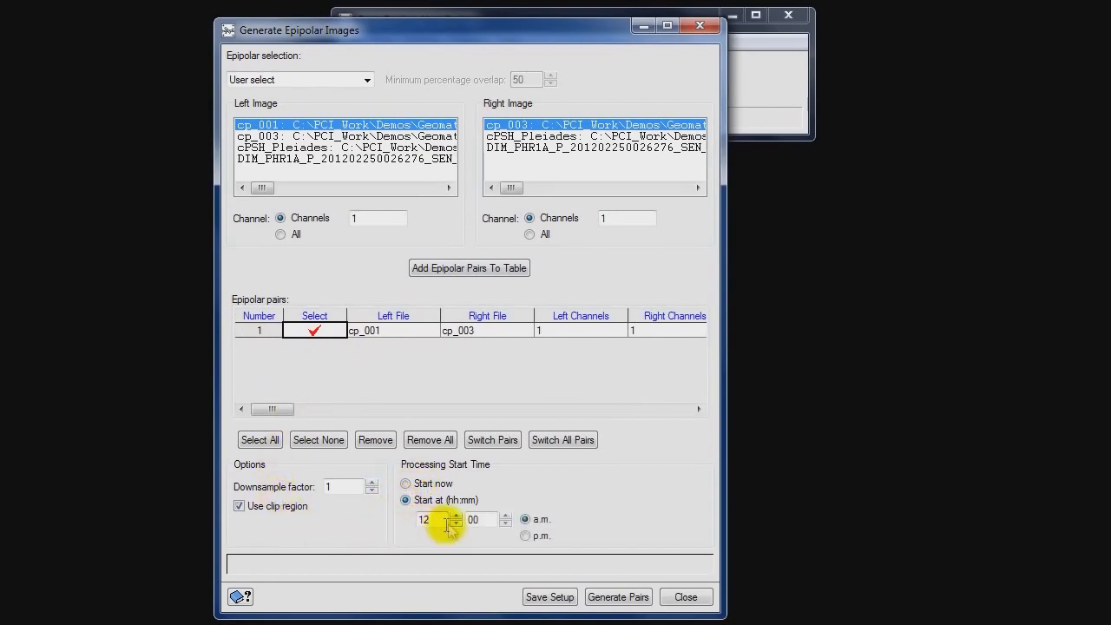
left_click(405, 484)
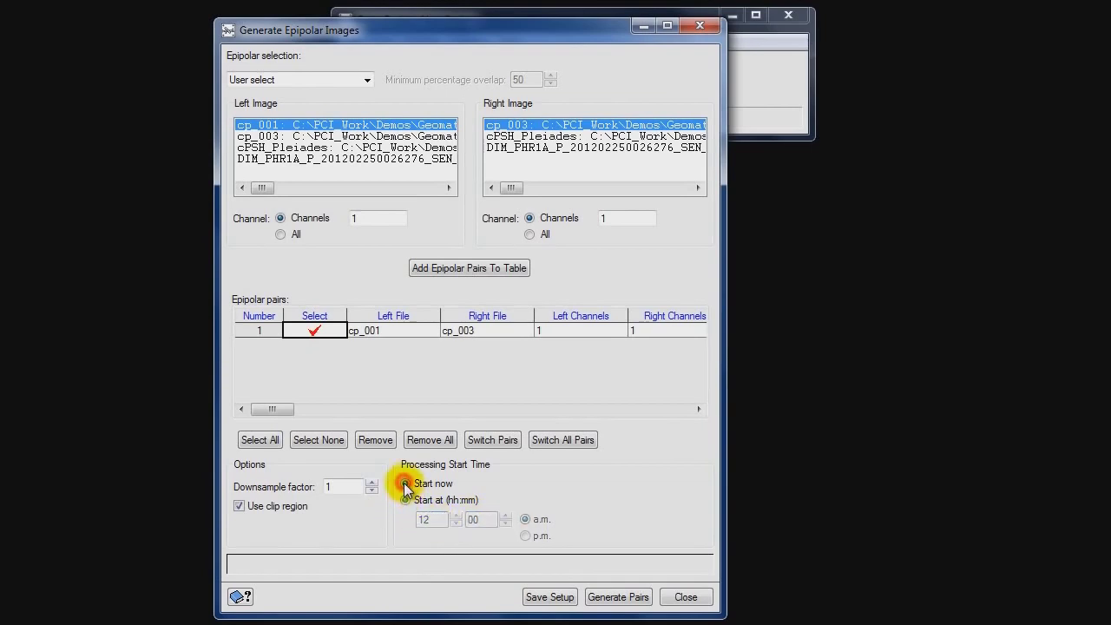
left_click(613, 599)
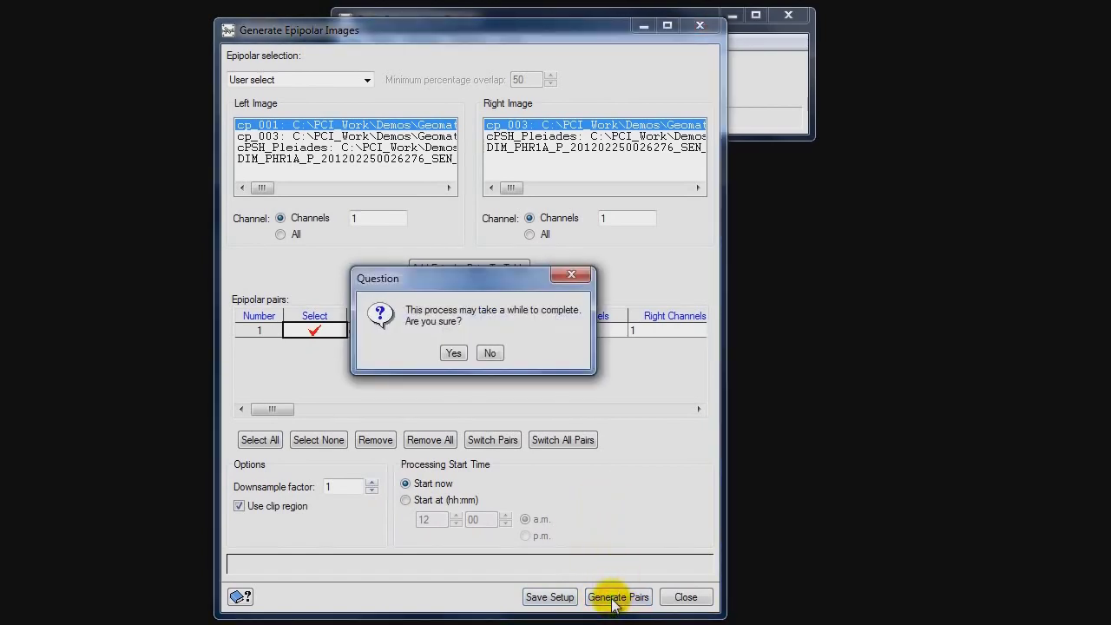
left_click(452, 353)
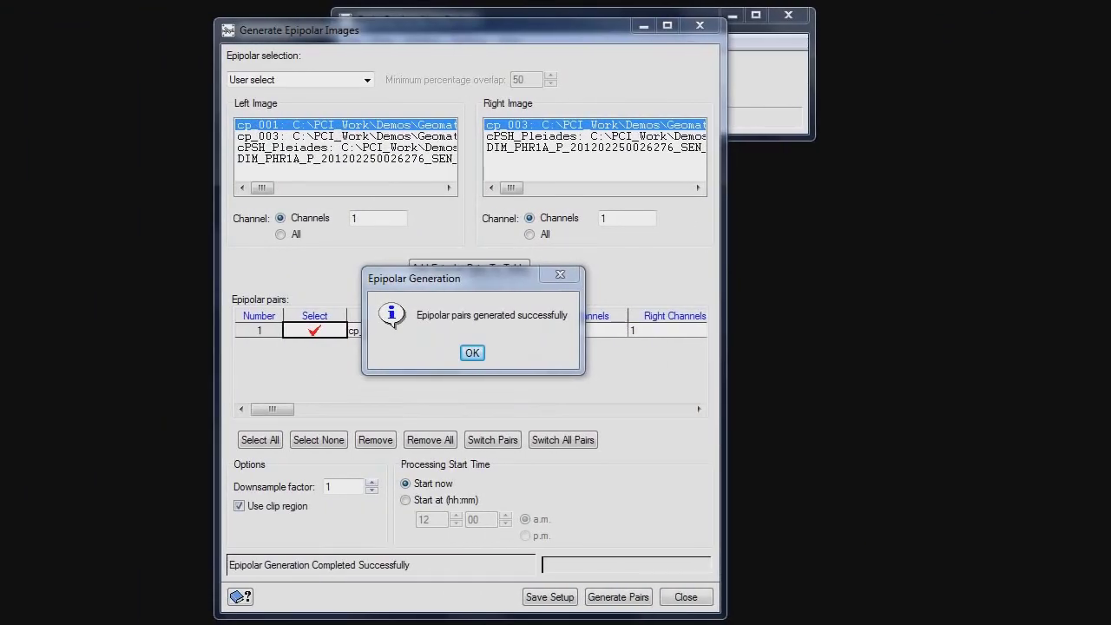
left_click(471, 351)
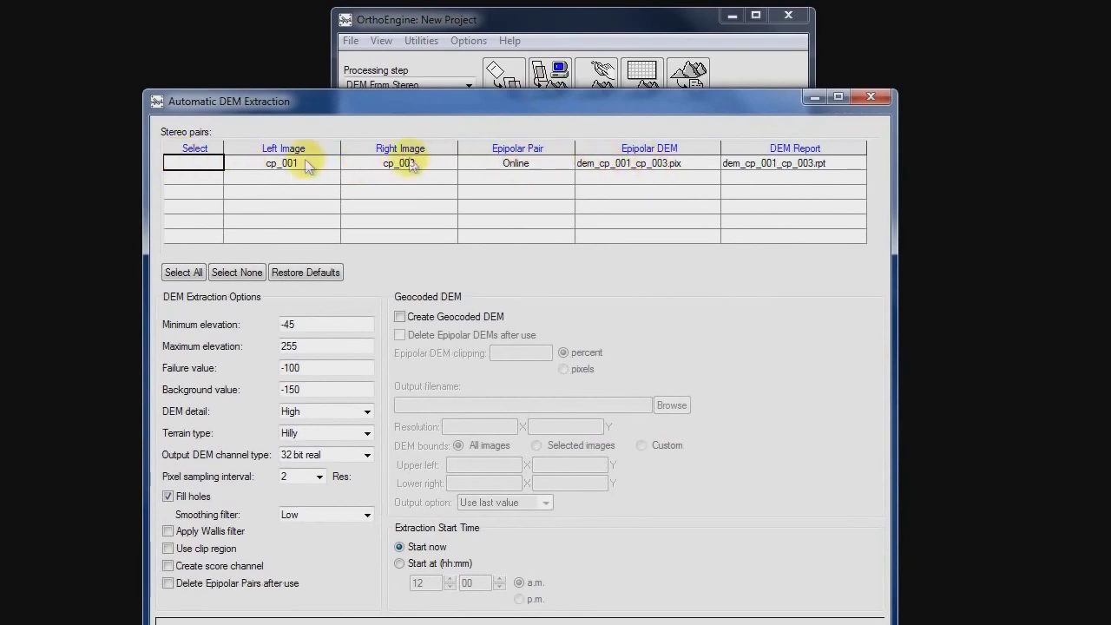
Step: Select the cp_001/cp_003 pair for extraction and keep Hilly as terrain type
left_click(191, 165)
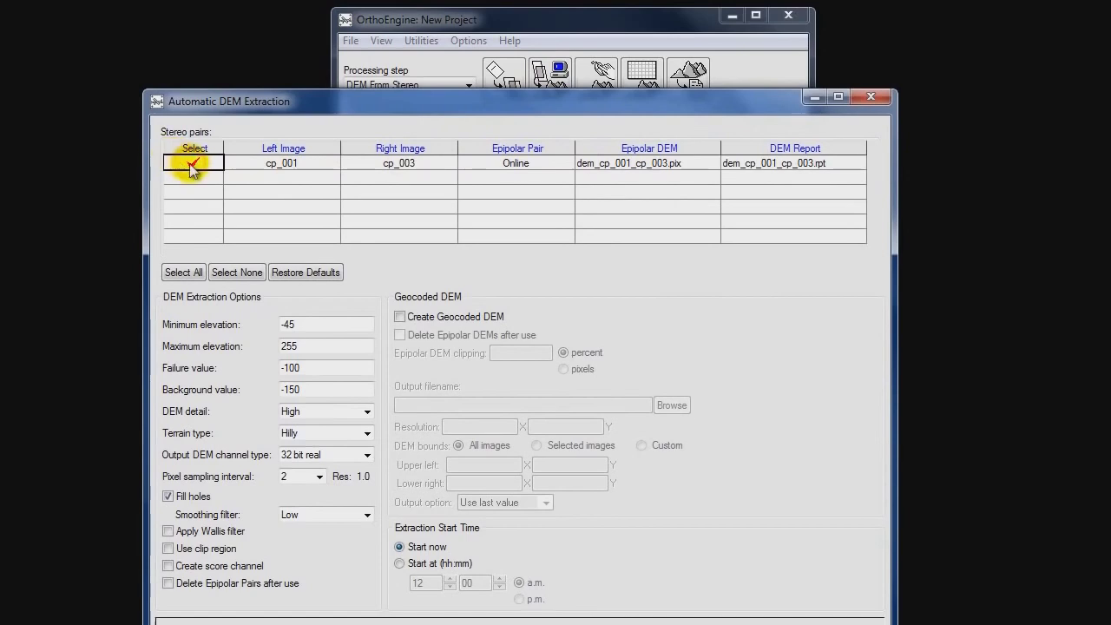
left_click(188, 161)
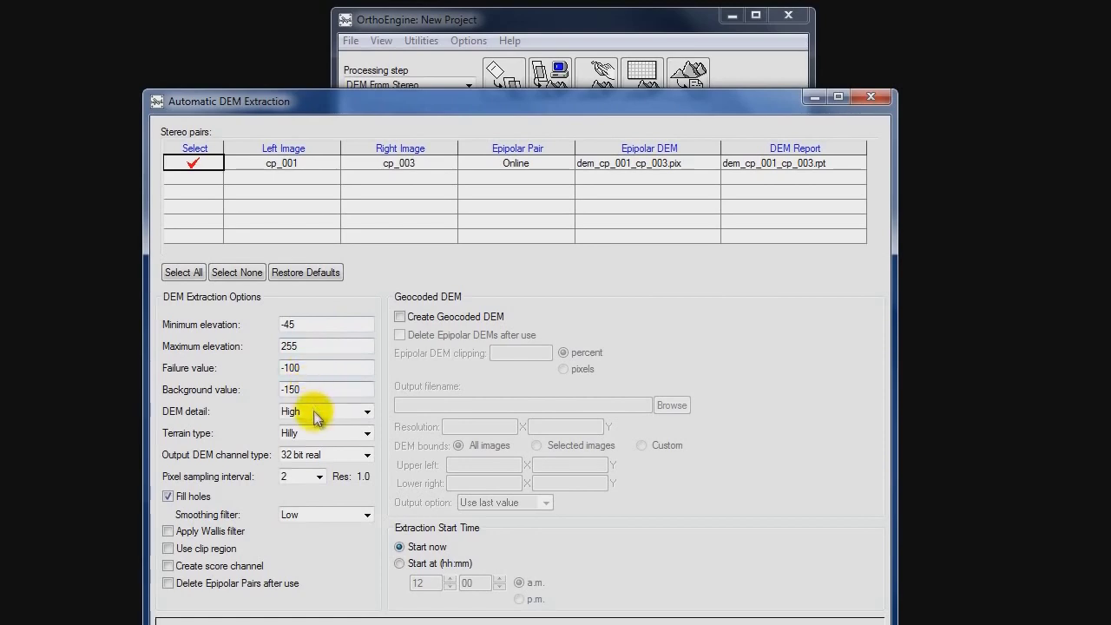
left_click(365, 434)
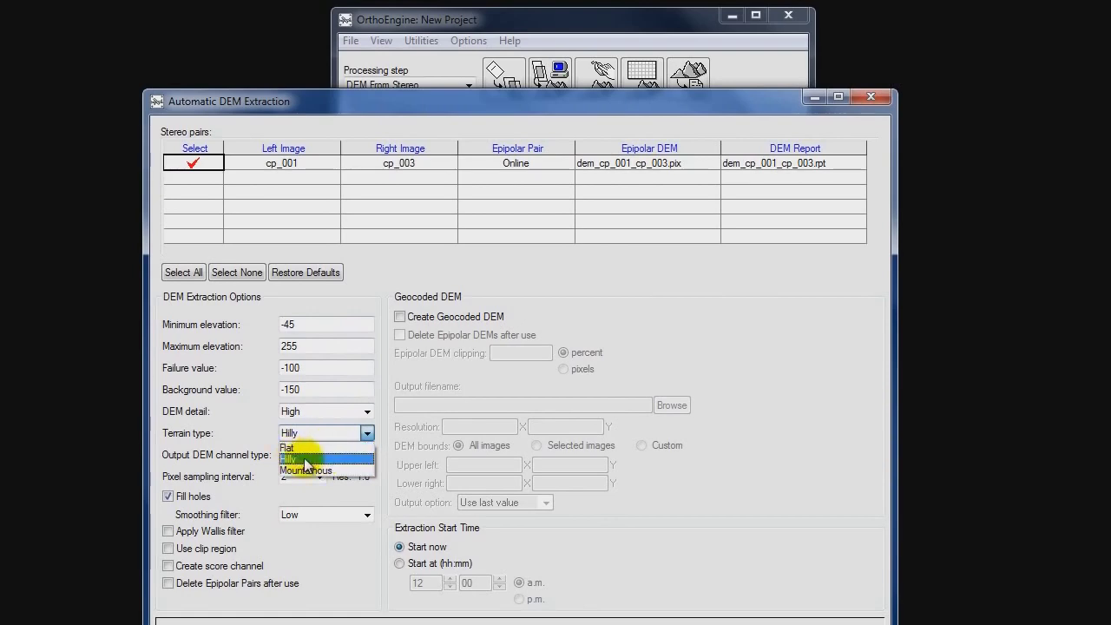
left_click(179, 426)
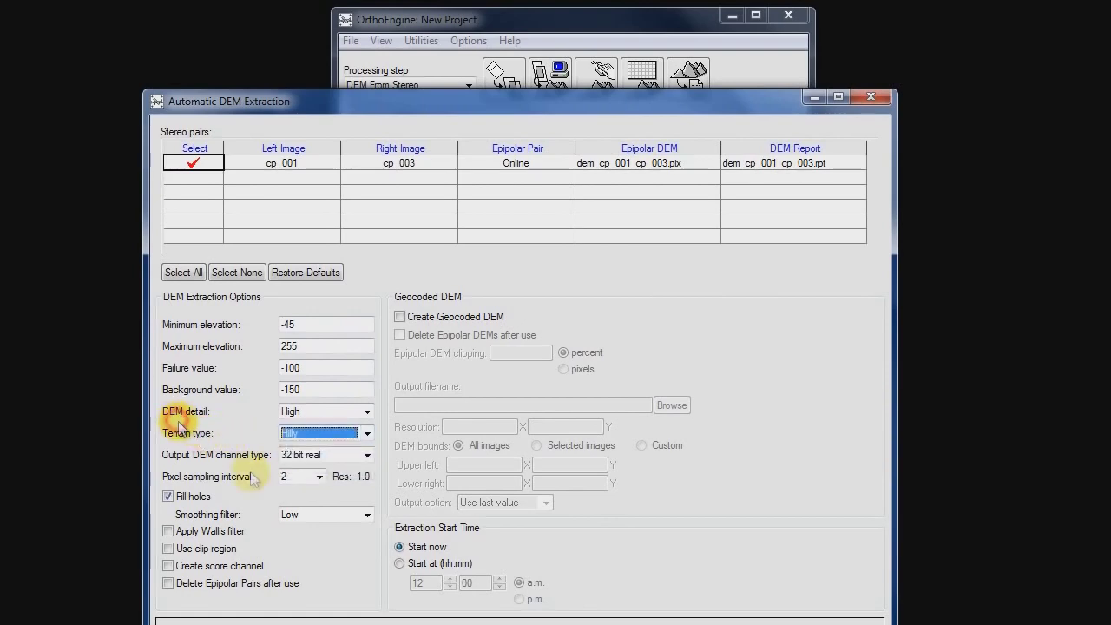
Step: Turn on the Wallis filter and geocoded DEM output, then browse for the output file
left_click(167, 532)
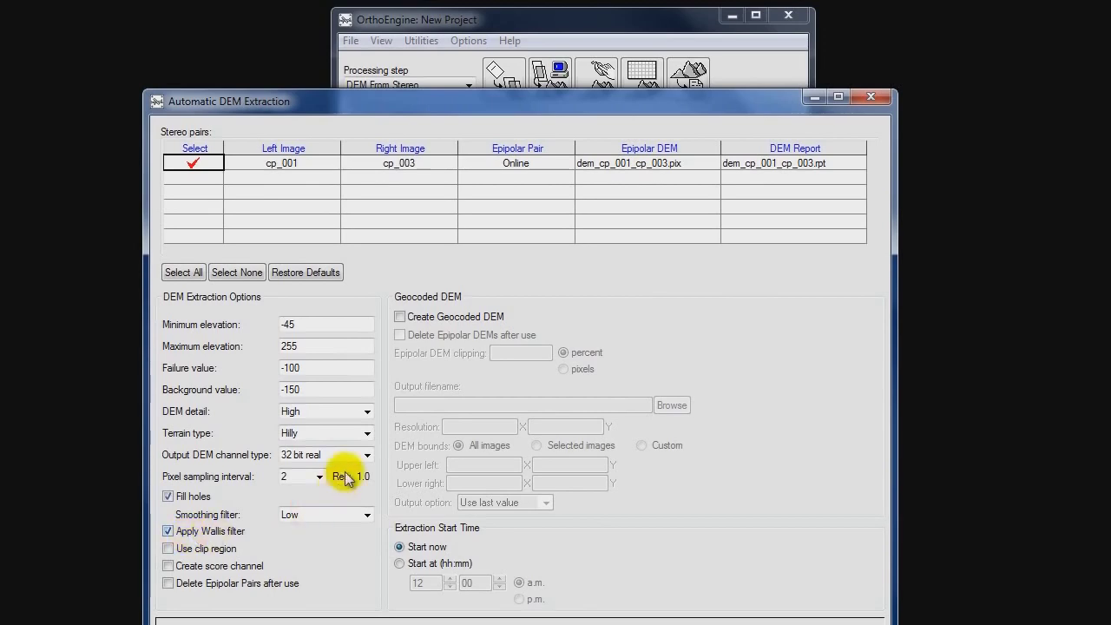
left_click(399, 316)
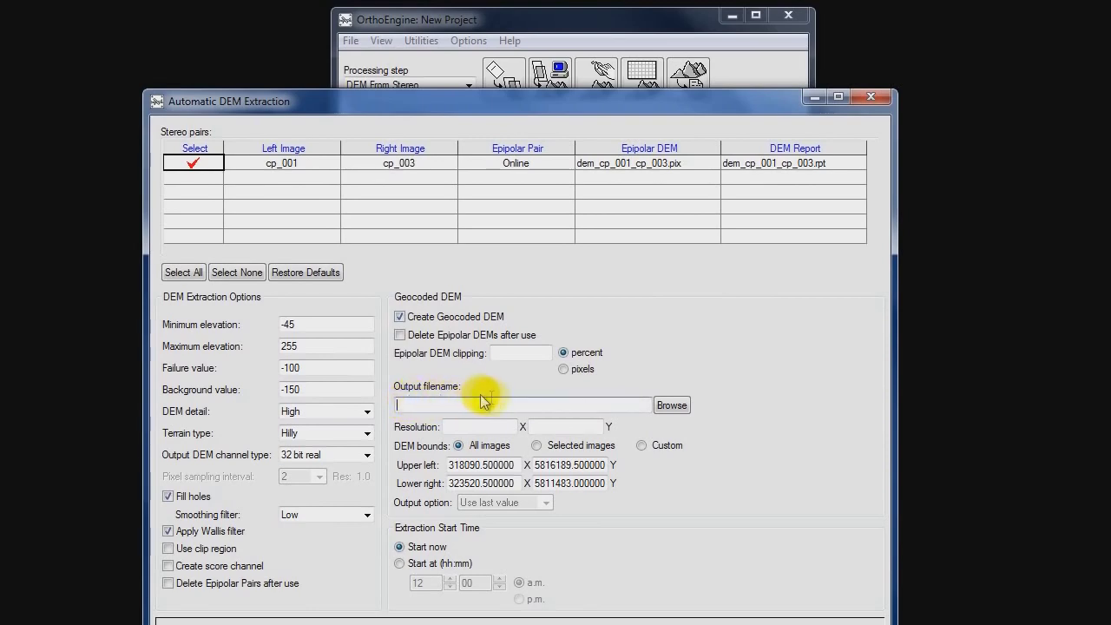
left_click(673, 405)
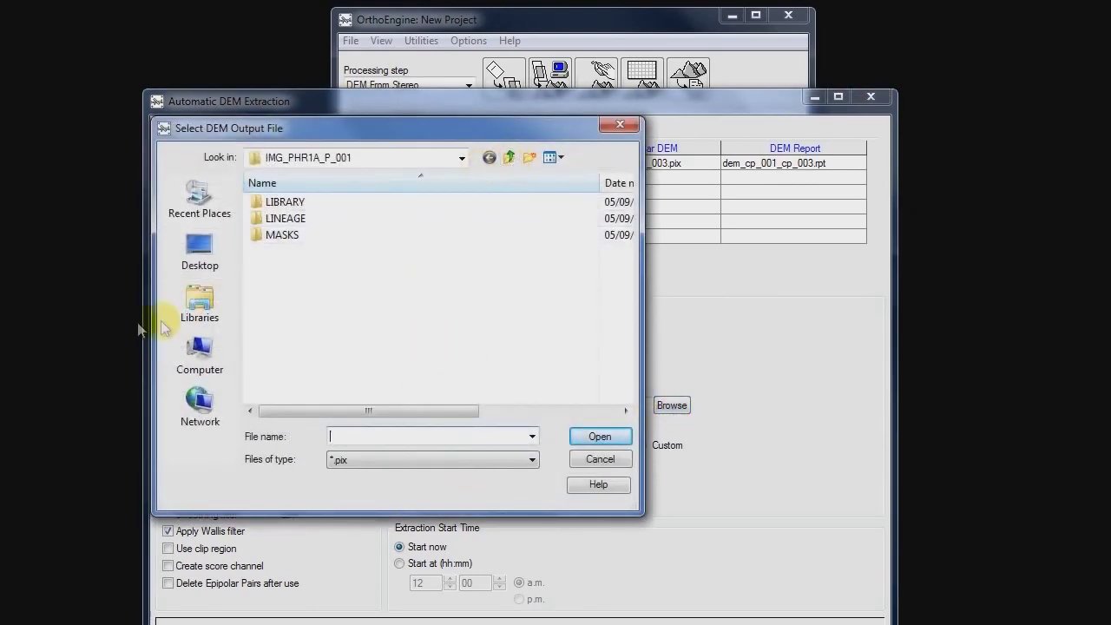
Step: Name the DEM output DSM_Pleiades_TechTV inside the DSMExtraction_SAT > Live > Output folder
left_click(512, 157)
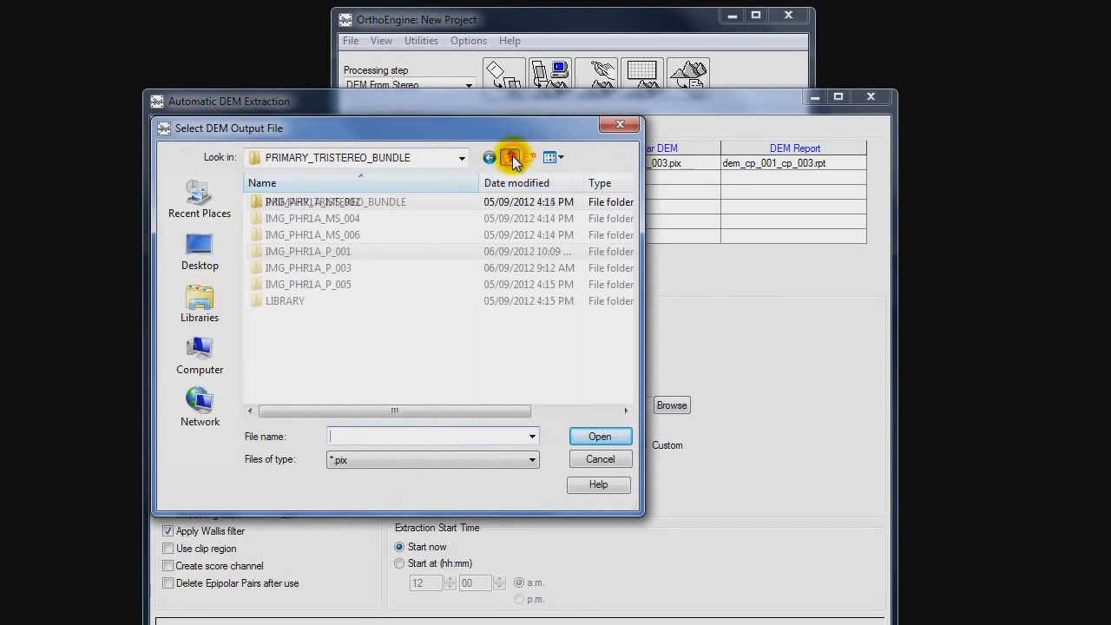
left_click(512, 157)
left_click(512, 158)
double_click(317, 218)
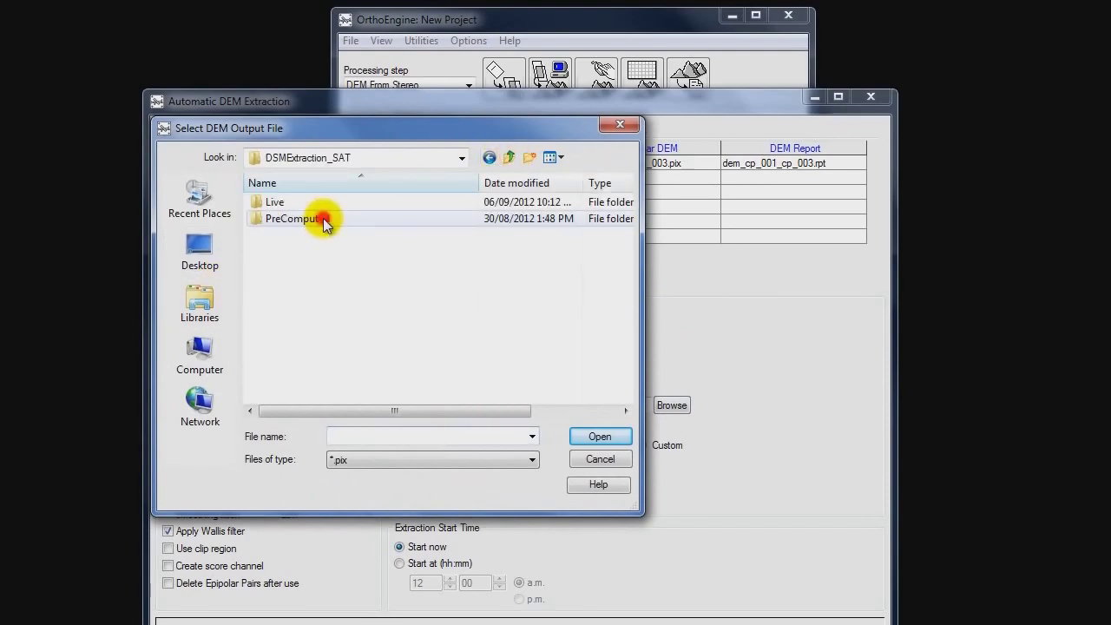
double_click(278, 202)
double_click(276, 236)
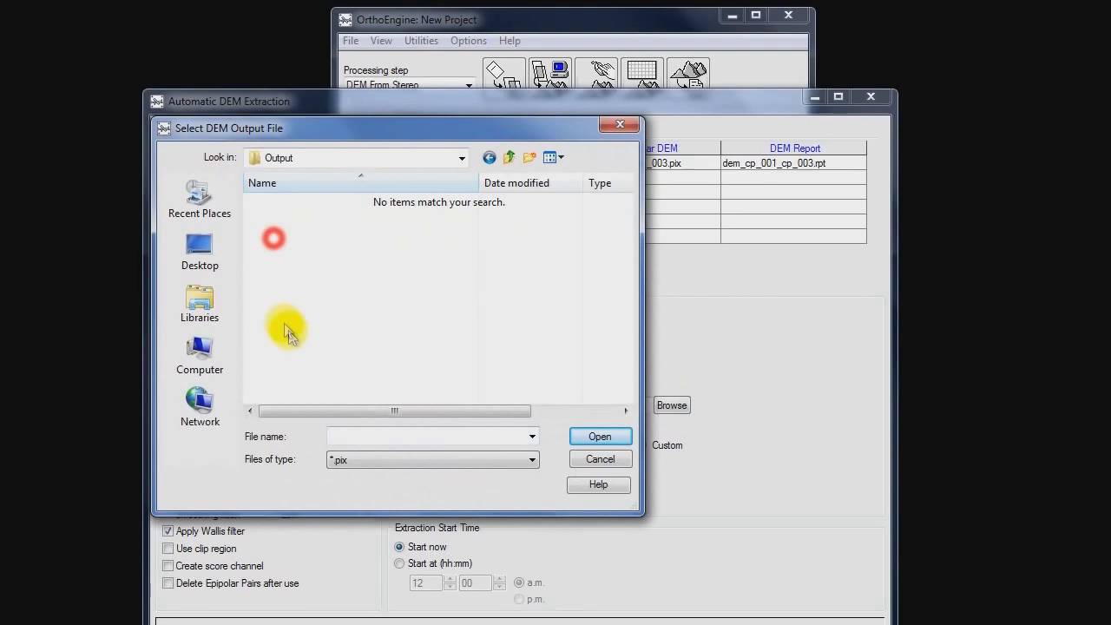
left_click(354, 436)
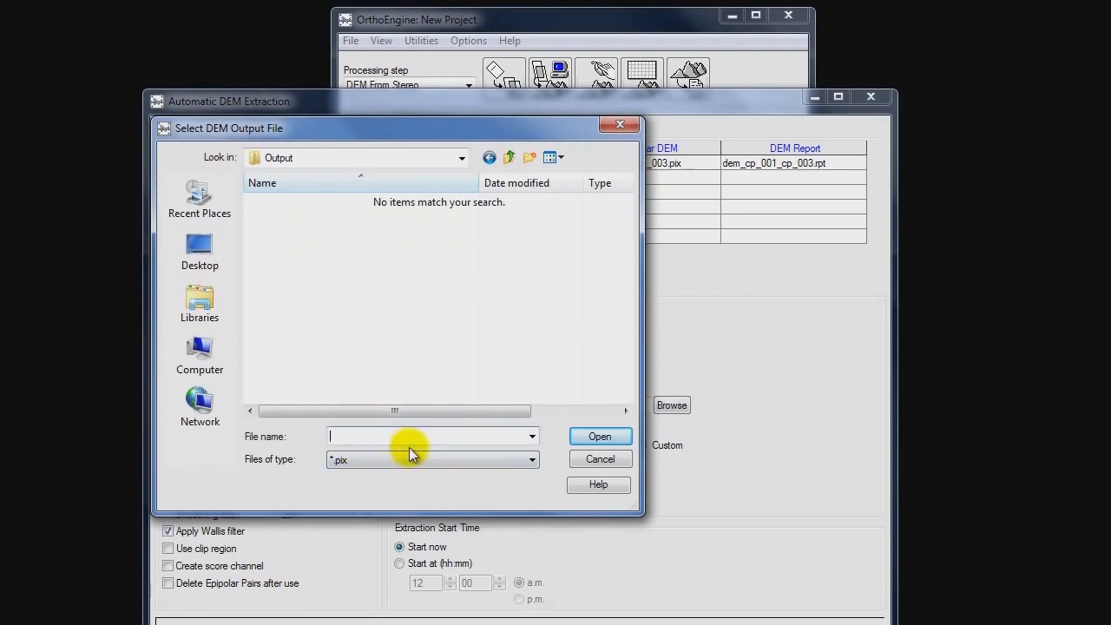
type("DSM_Pleiades_TechTV")
left_click(580, 438)
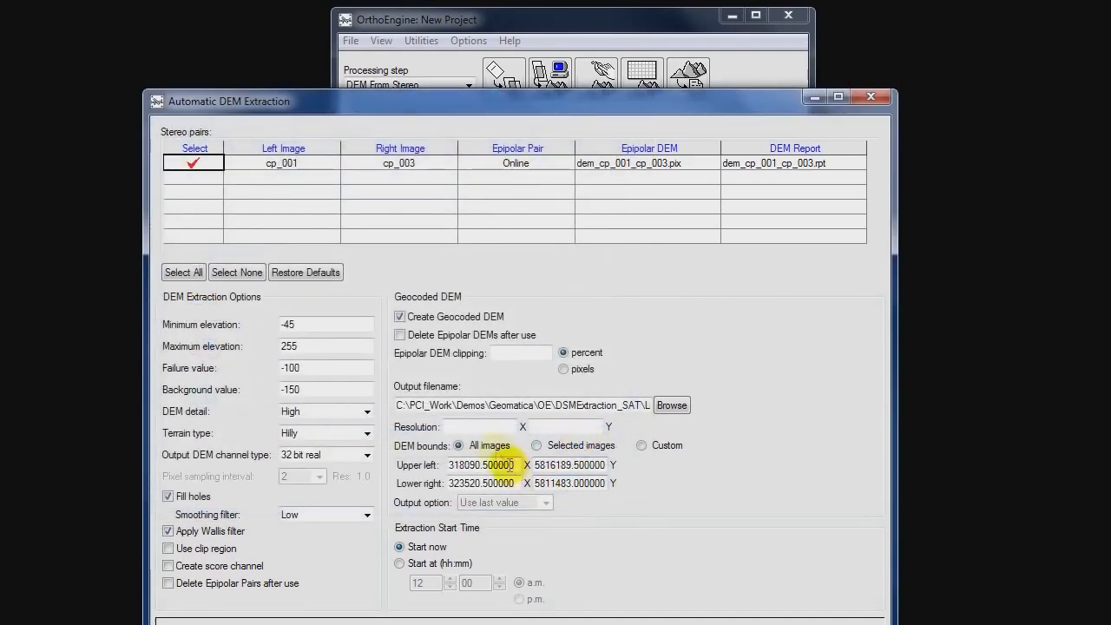
Step: Set the DEM extraction resolution to 4 by 4
left_click(493, 427)
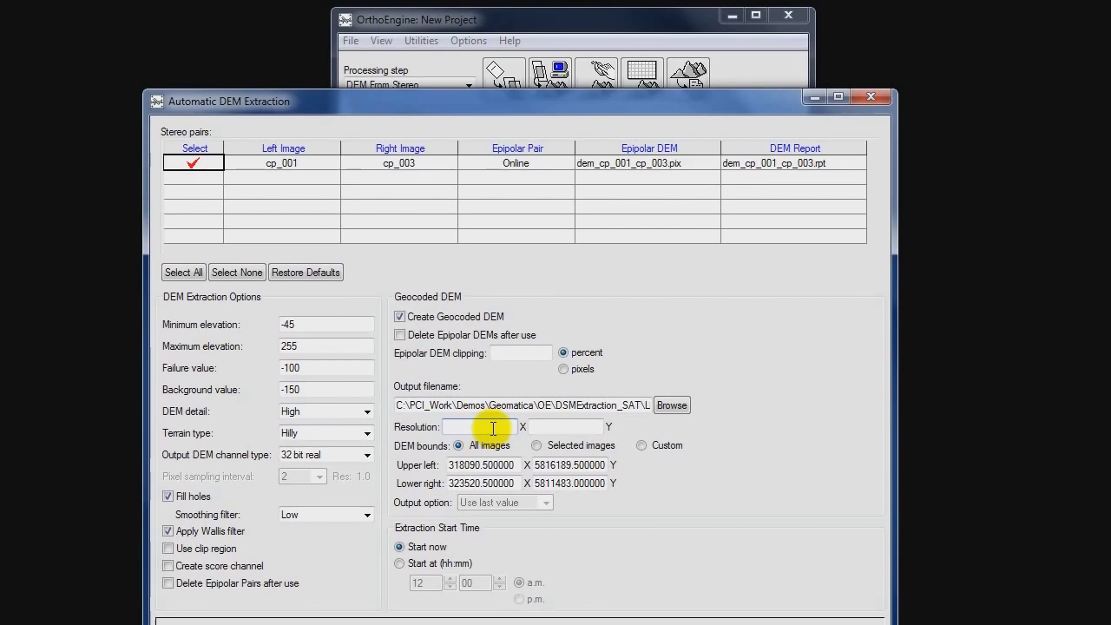
left_click(488, 426)
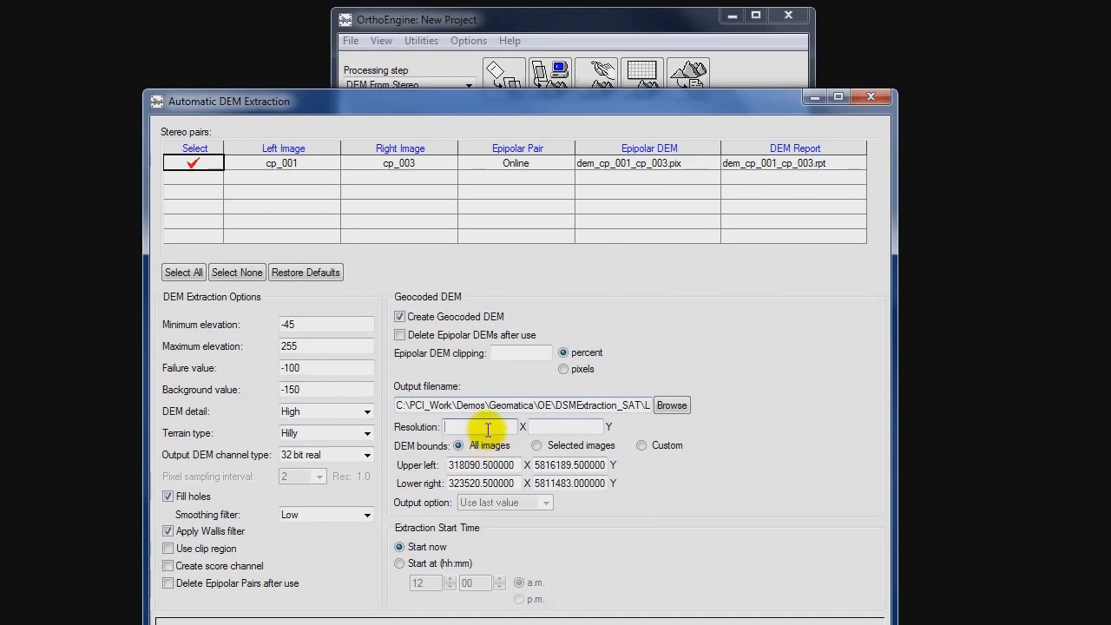
type("4")
left_click(542, 426)
type("4")
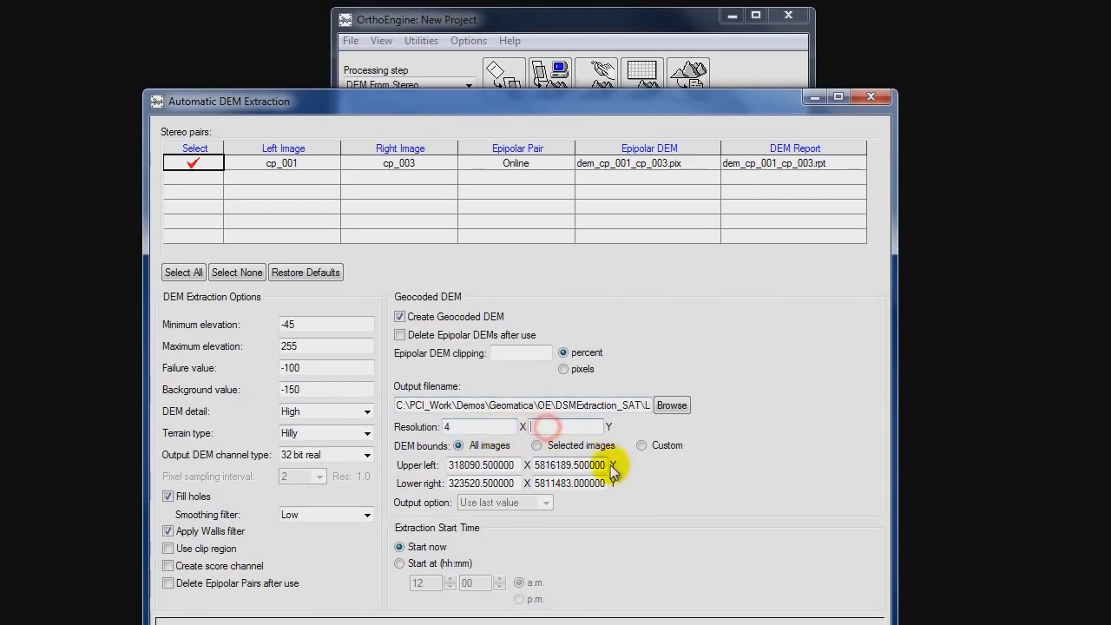
left_click(783, 495)
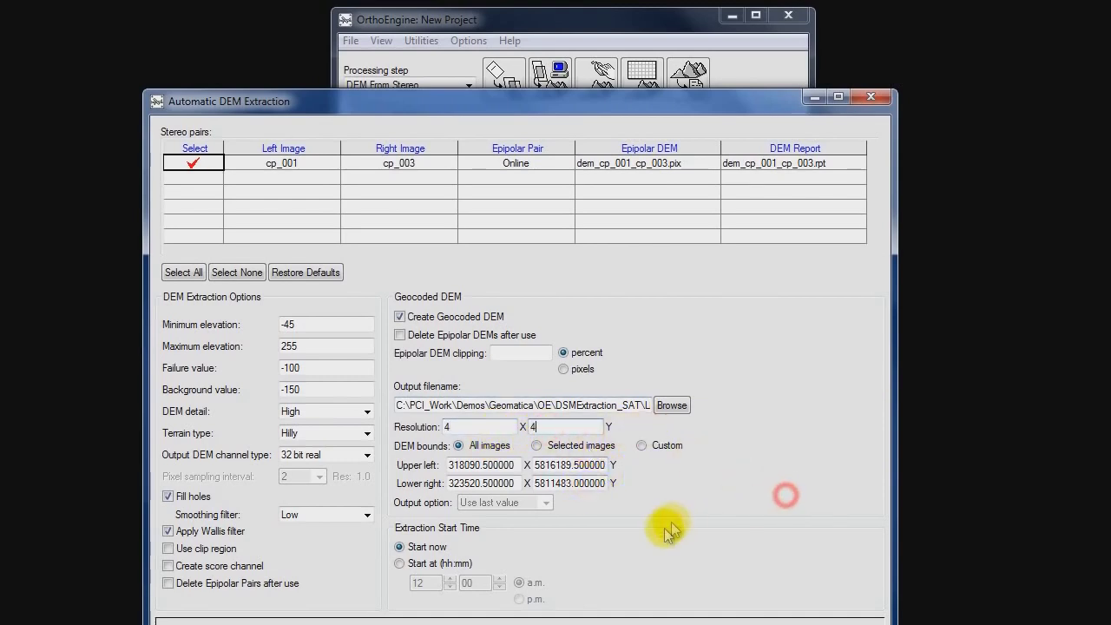
left_click(499, 427)
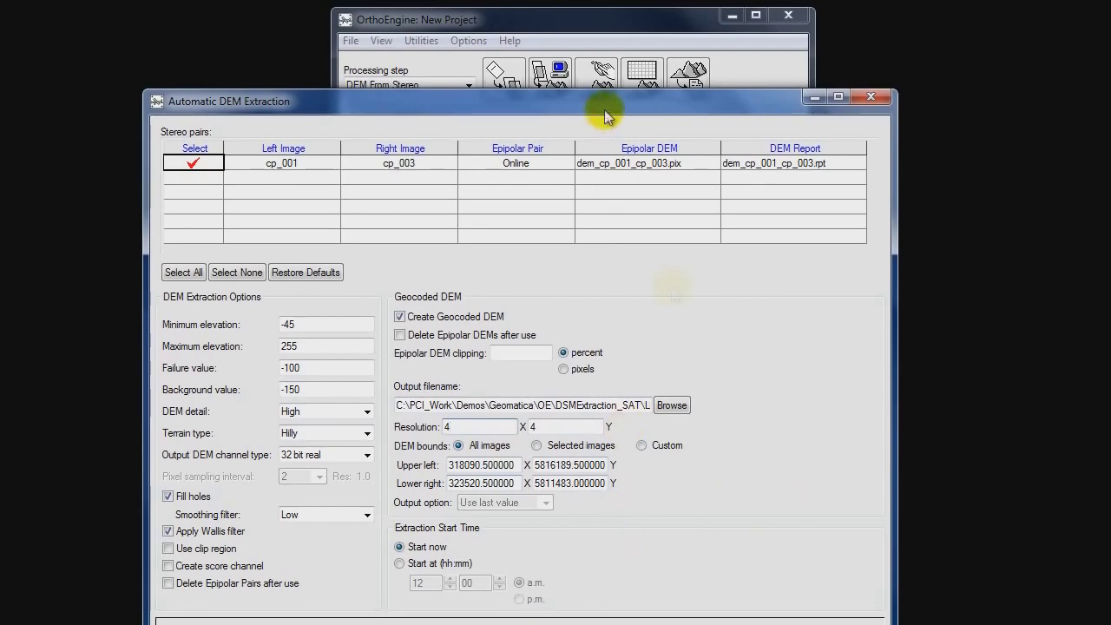
Step: Run Extract DEM, acknowledge the success message, and close the extraction window
left_click_drag(656, 106, 653, 33)
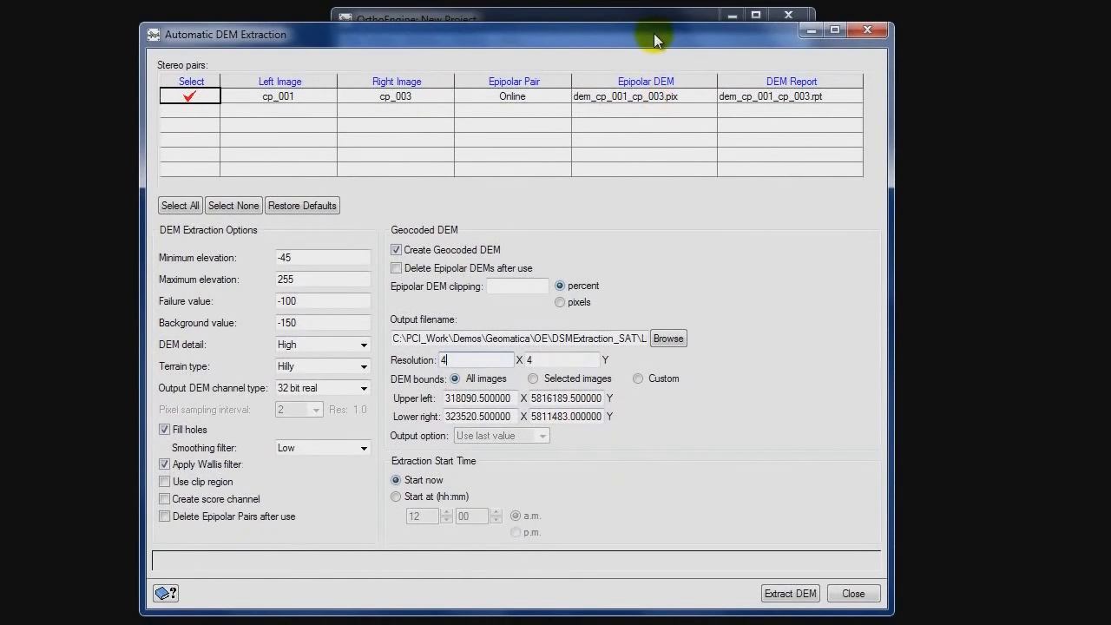
left_click(791, 594)
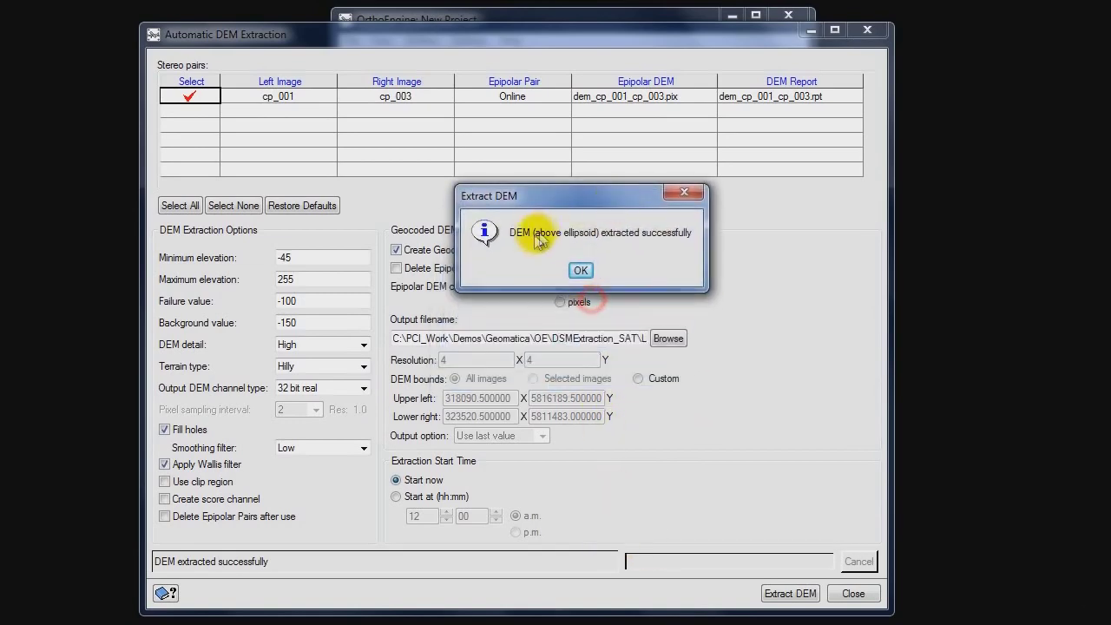
left_click(582, 269)
left_click(850, 597)
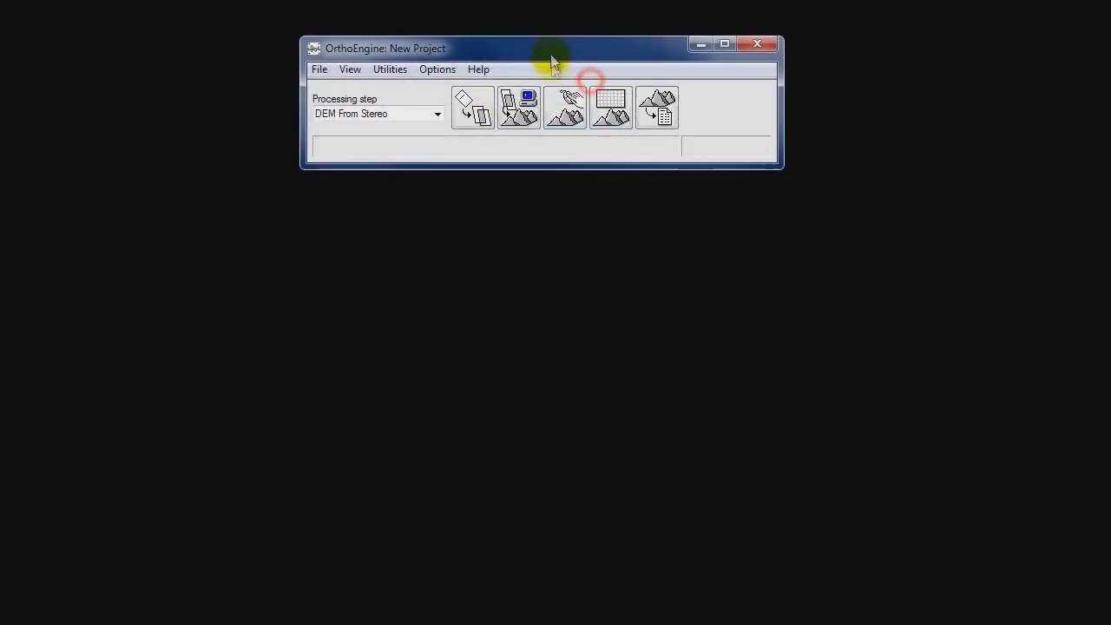
Step: Open layer 1 Extracted DEM of DSM_Pleiades_TechTV.pix in manual DEM editing
left_click(569, 106)
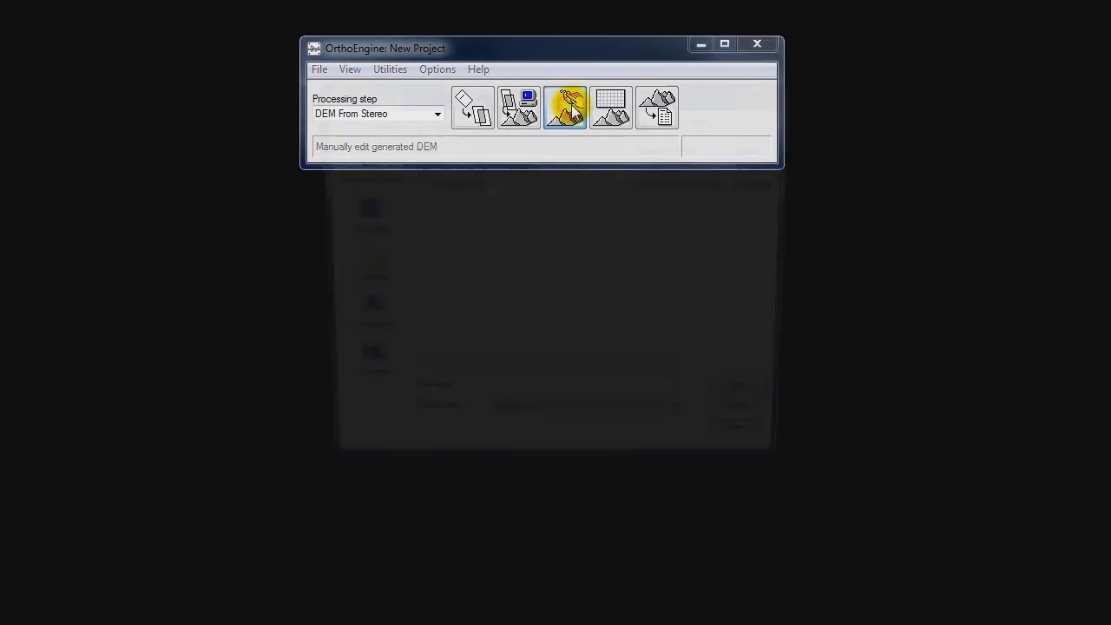
left_click(488, 170)
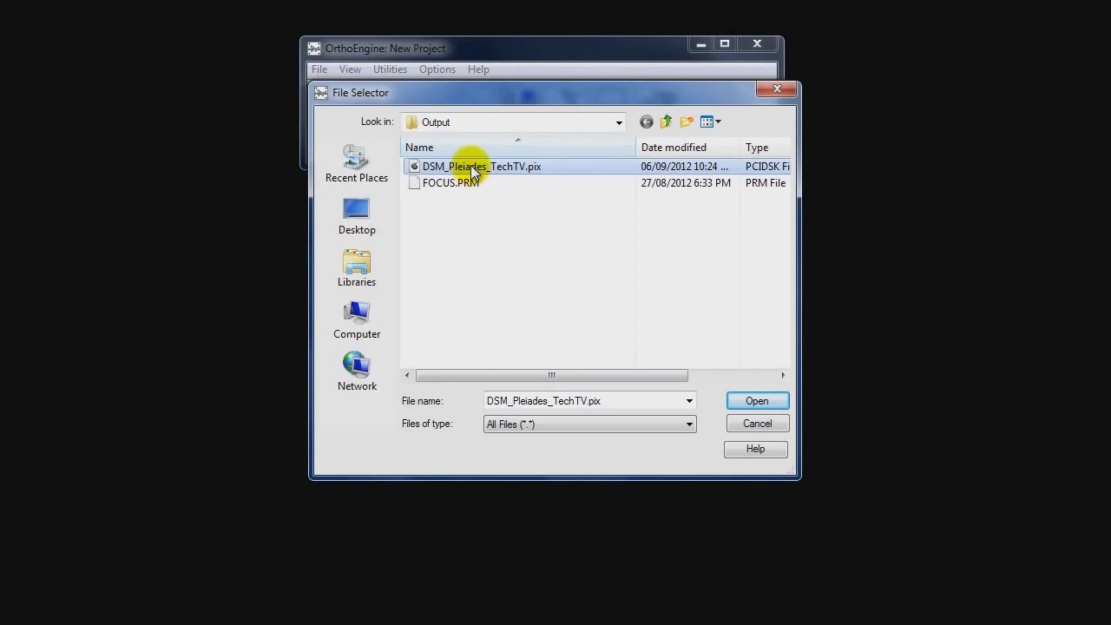
left_click(763, 399)
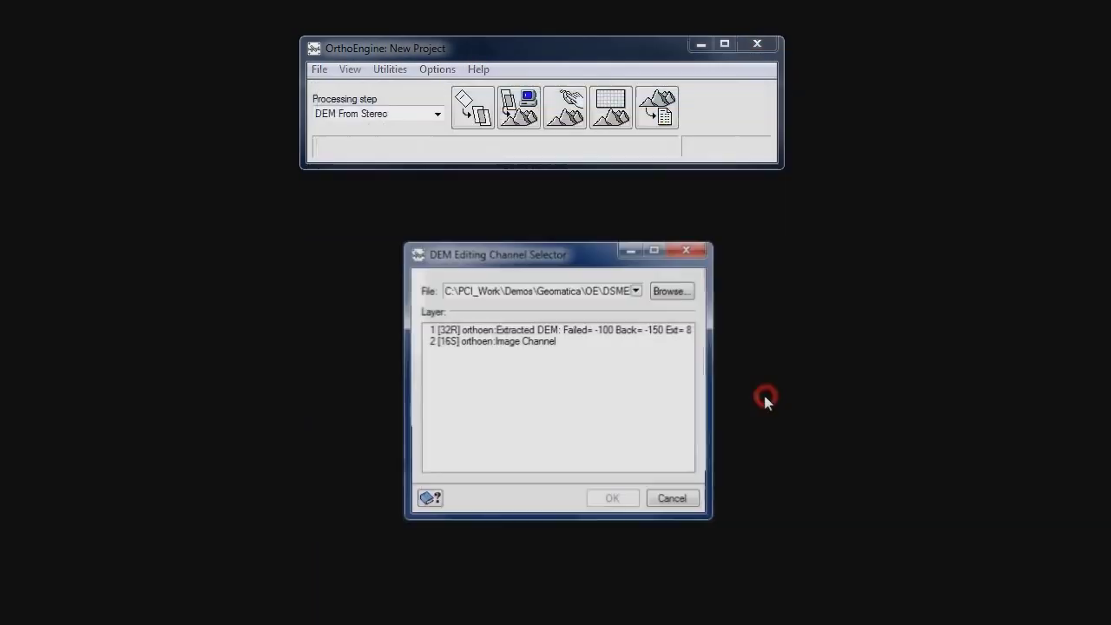
left_click(560, 331)
left_click(616, 499)
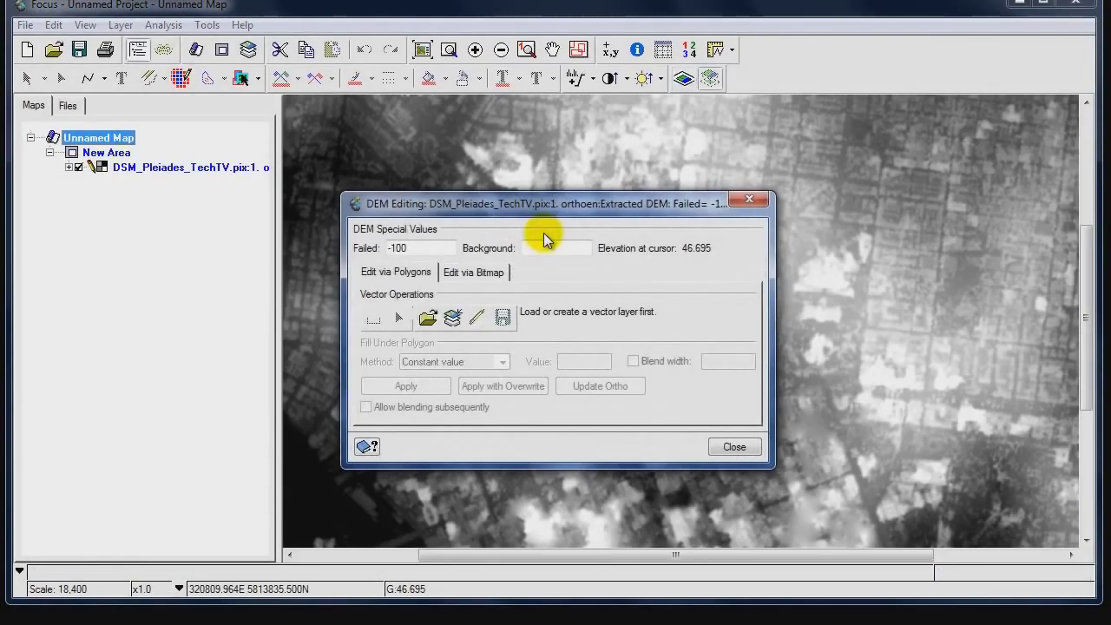
Step: Close the DEM Editing window and launch the Algorithm Librarian from the Tools menu
left_click_drag(538, 203, 681, 157)
left_click_drag(564, 159, 605, 144)
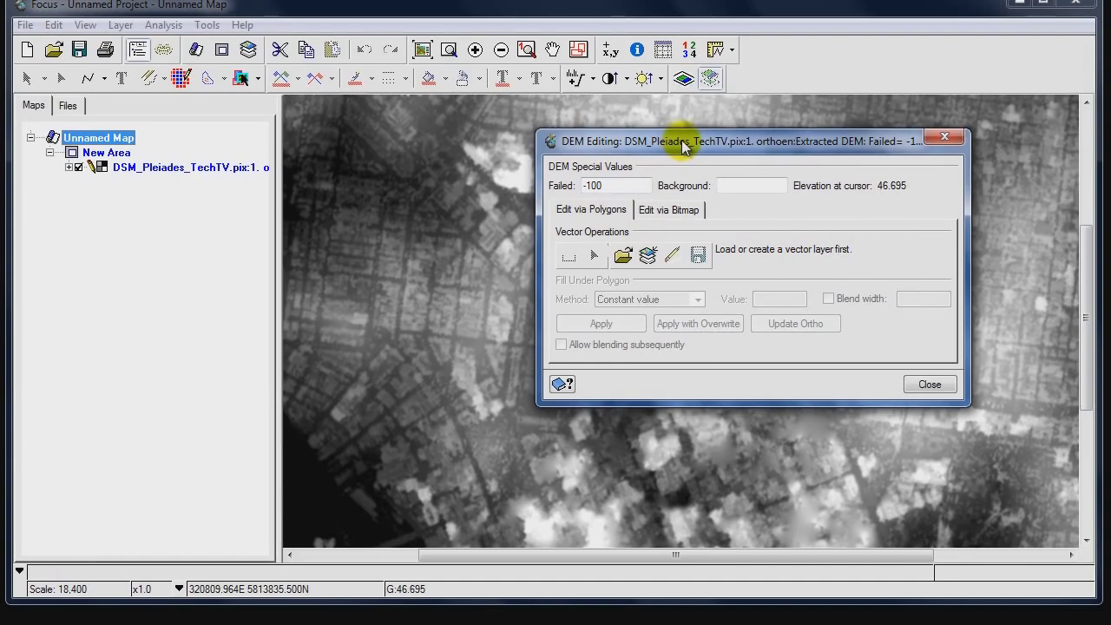
left_click_drag(682, 146, 583, 141)
left_click(830, 380)
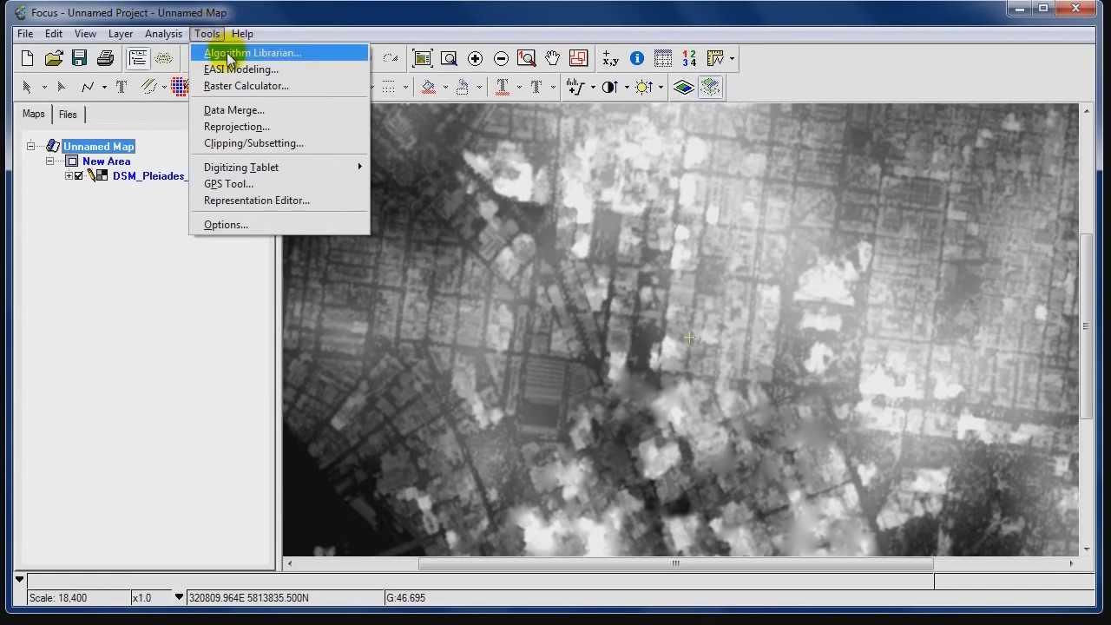
left_click(223, 55)
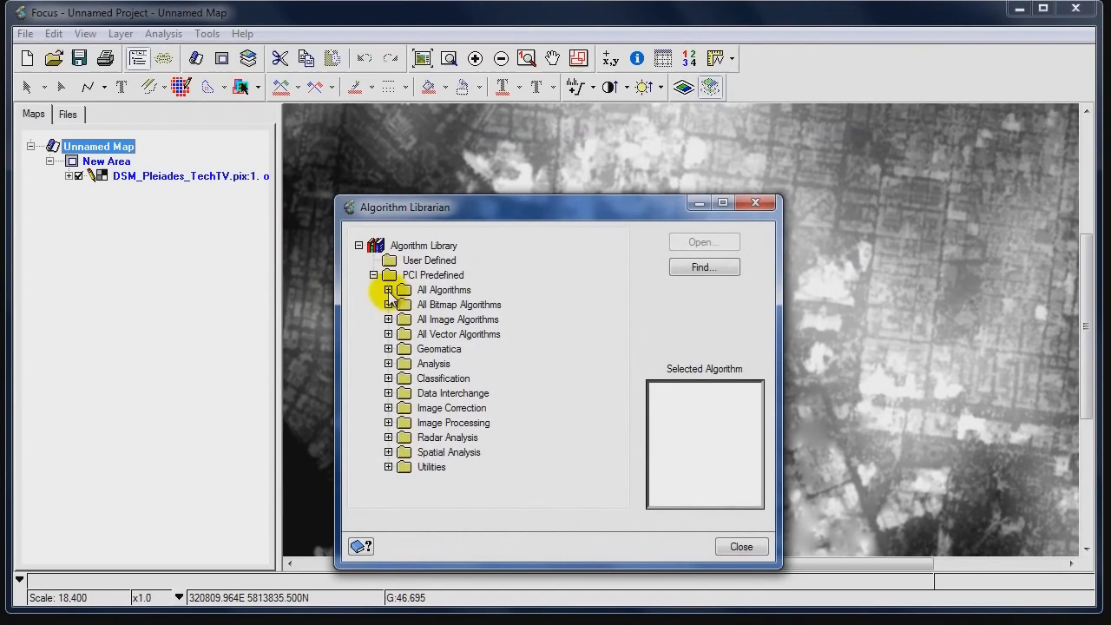
Step: Search the Algorithm Librarian for dsm2dtm and open the DSM2DTM module
left_click(388, 290)
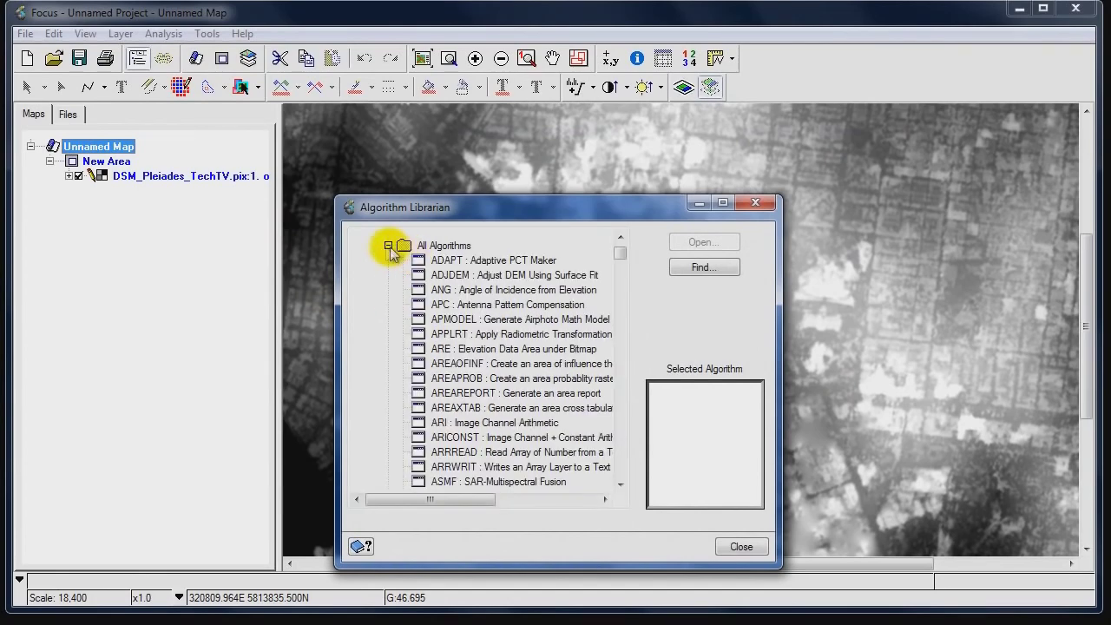
left_click(387, 248)
left_click(692, 266)
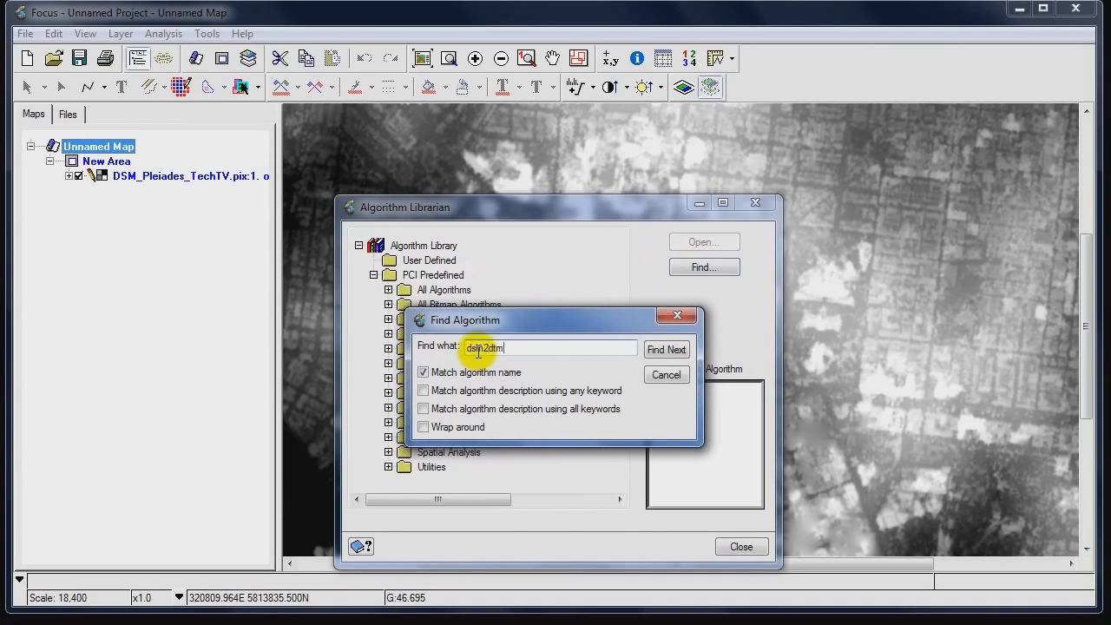
left_click(665, 349)
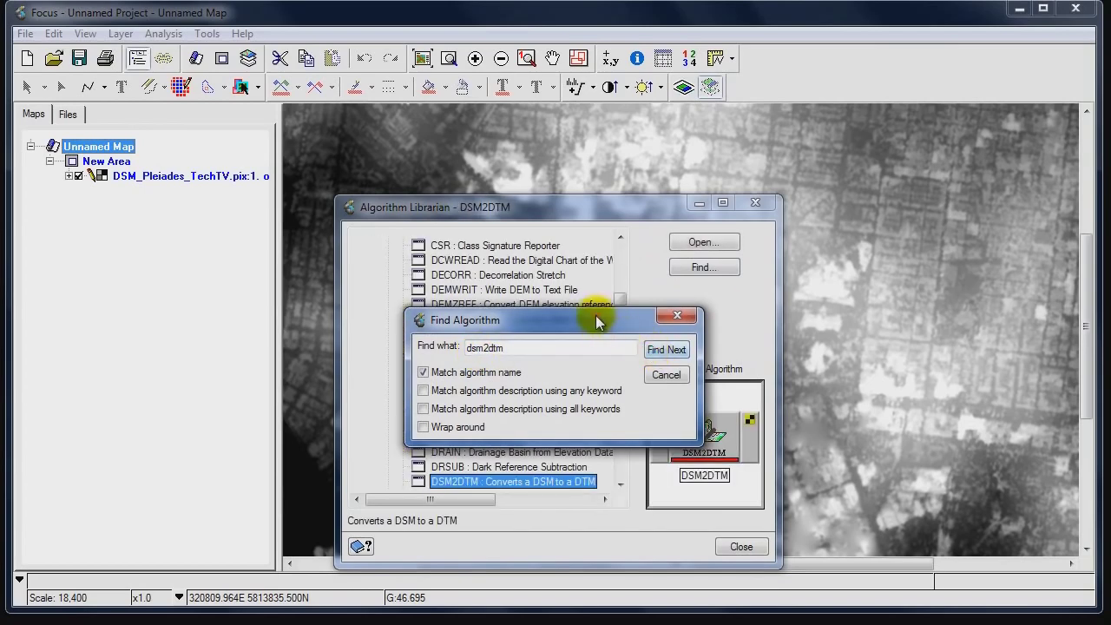
left_click_drag(596, 322, 682, 229)
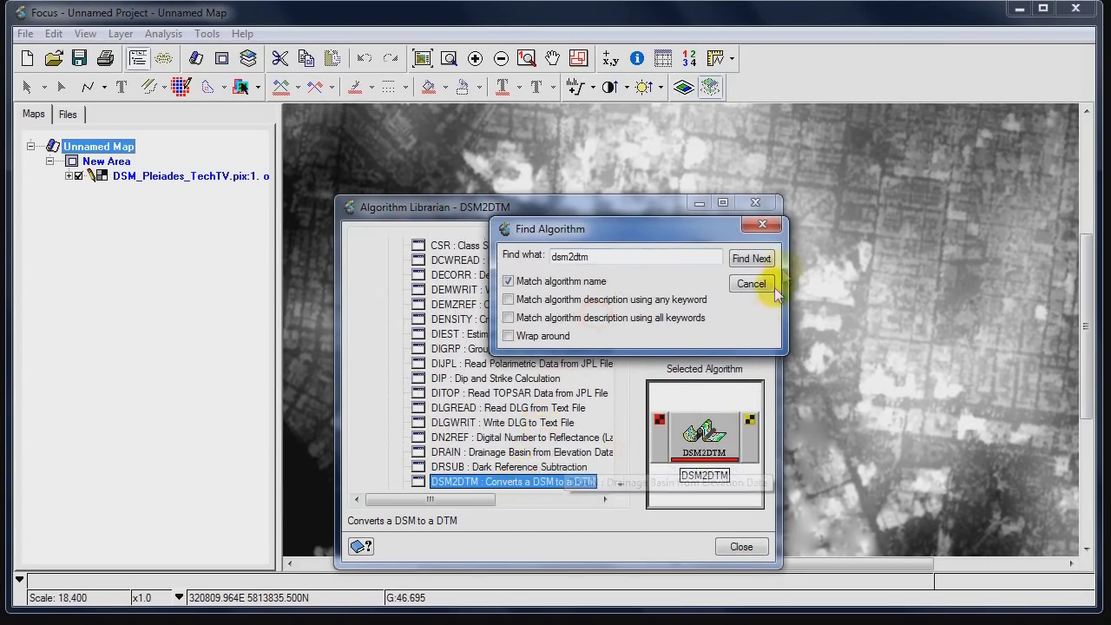
left_click(751, 286)
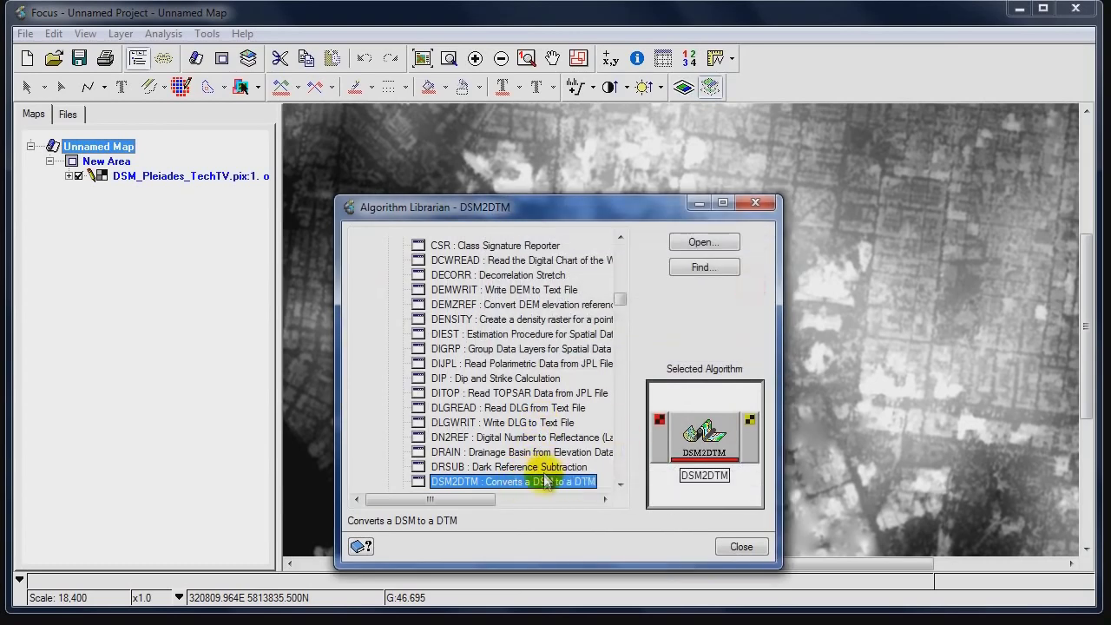
left_click(701, 244)
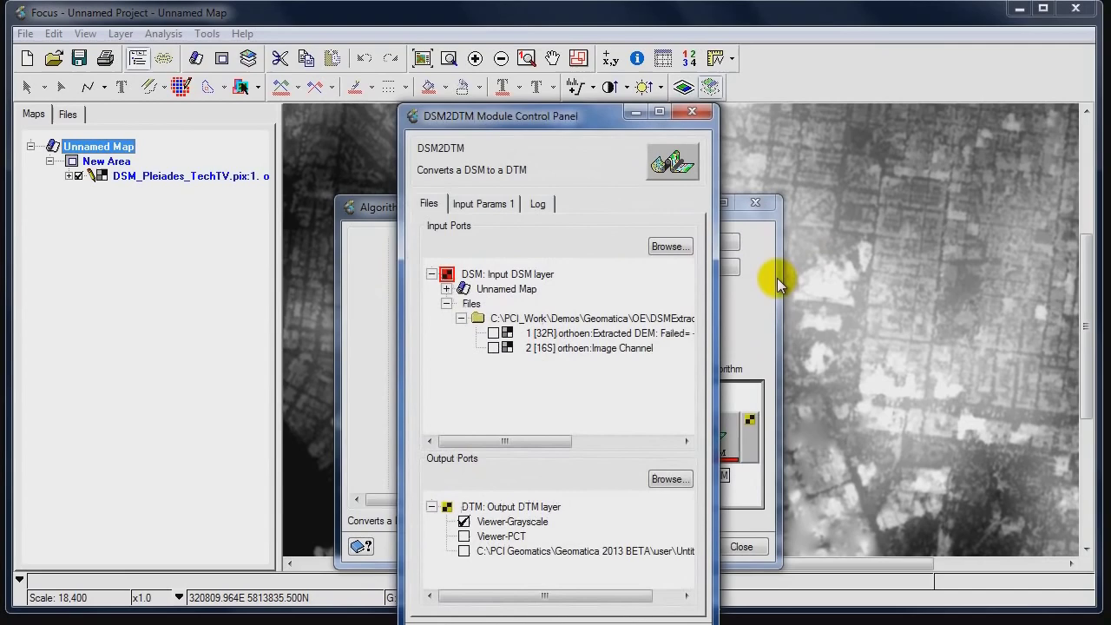
Step: Use layer 1 Extracted DEM as input and save output to Output/DTM_Pleiades_TechTV.pix
mouse_move(491, 45)
left_mouse_down()
mouse_move(491, 119)
mouse_move(491, 55)
left_mouse_up()
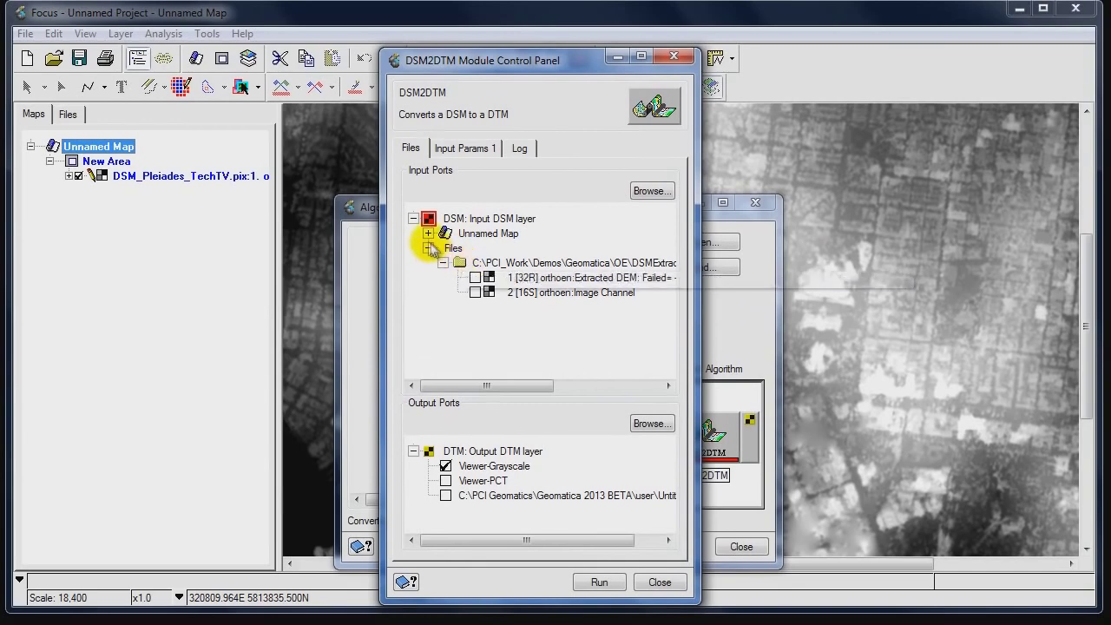
left_click(474, 278)
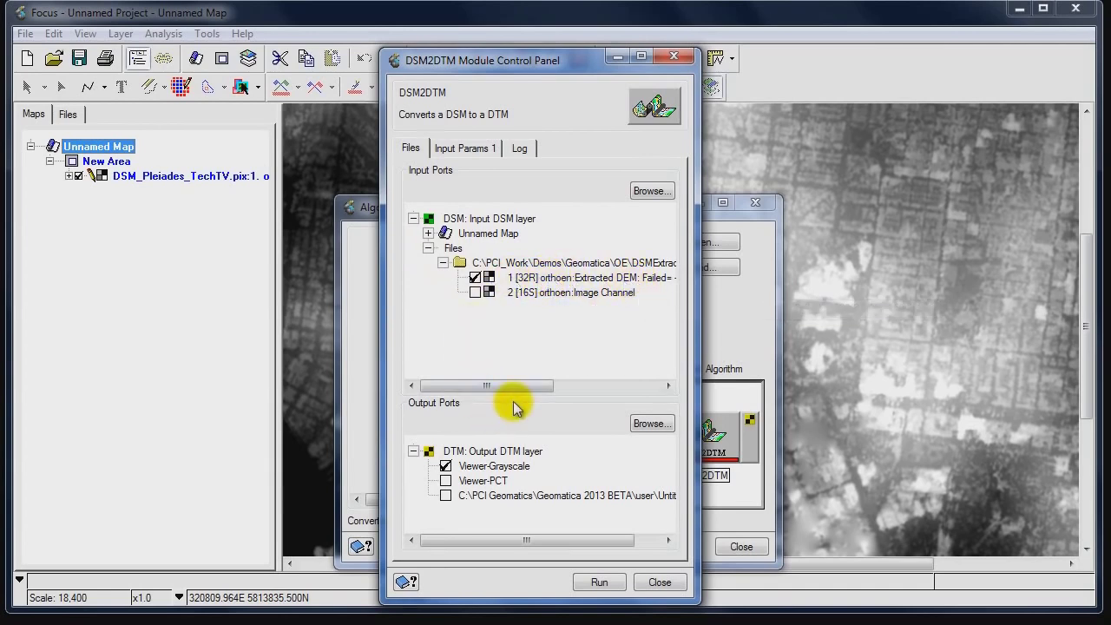
left_click(451, 497)
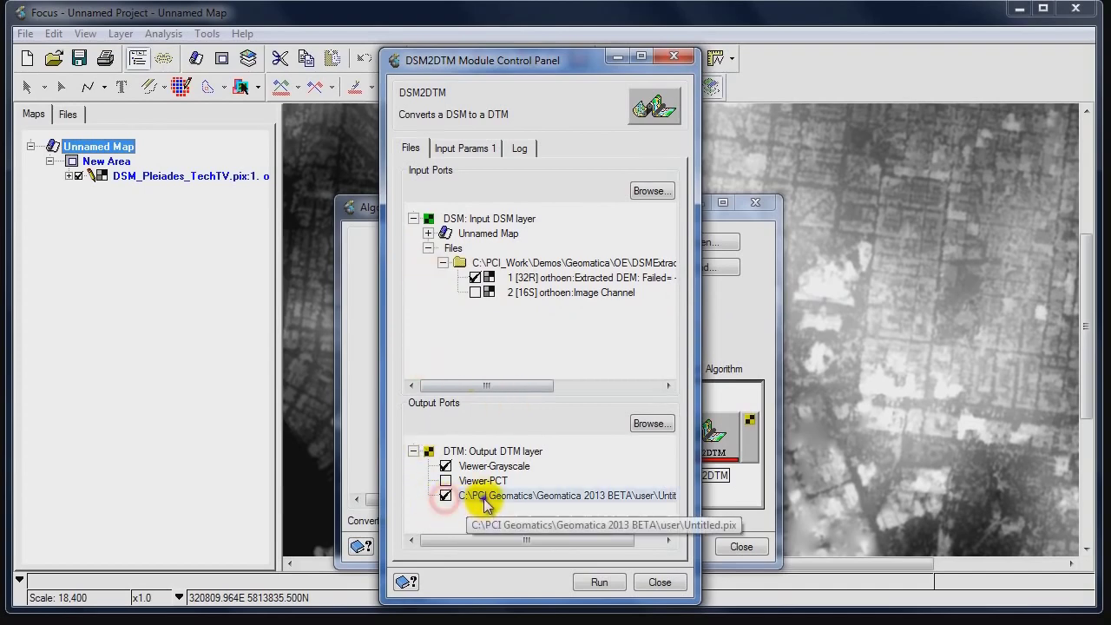
right_click(451, 498)
left_click(504, 509)
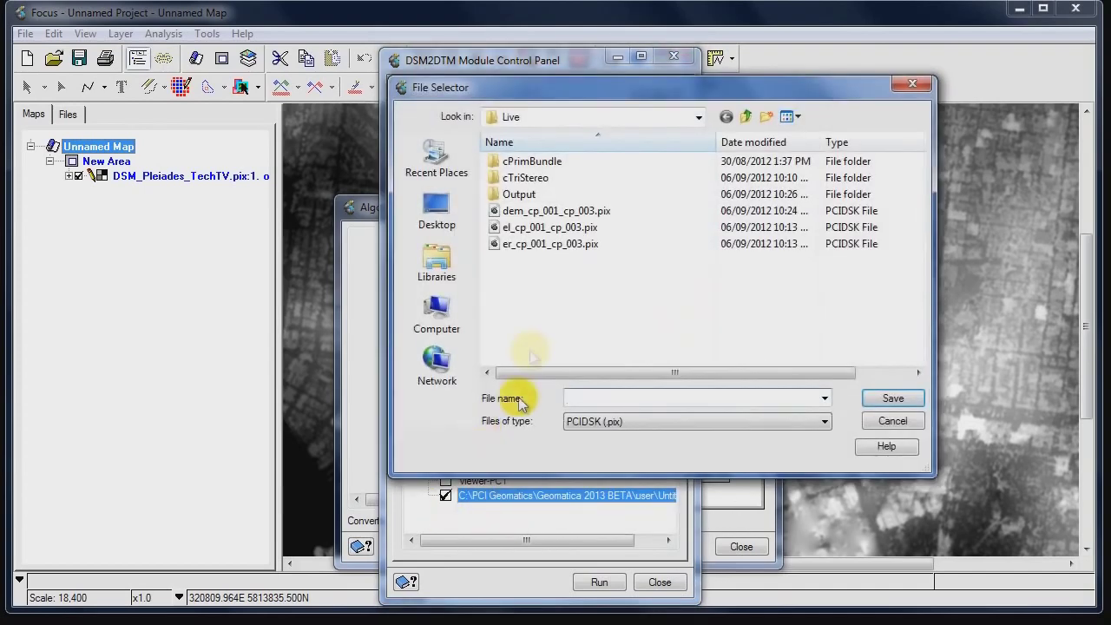
double_click(519, 194)
left_click(521, 163)
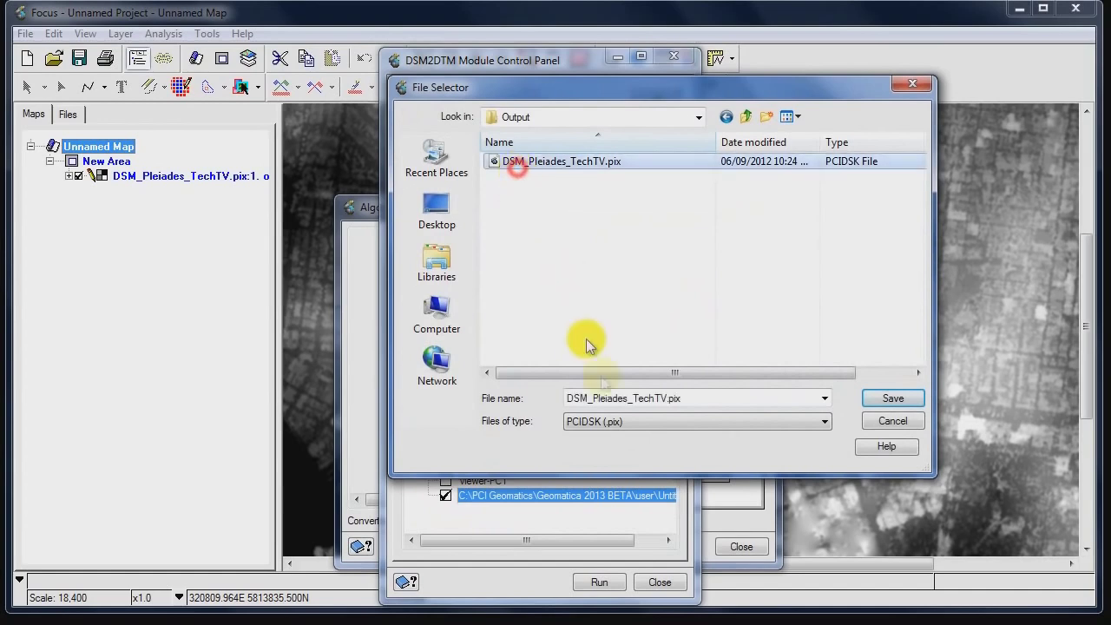
double_click(577, 397)
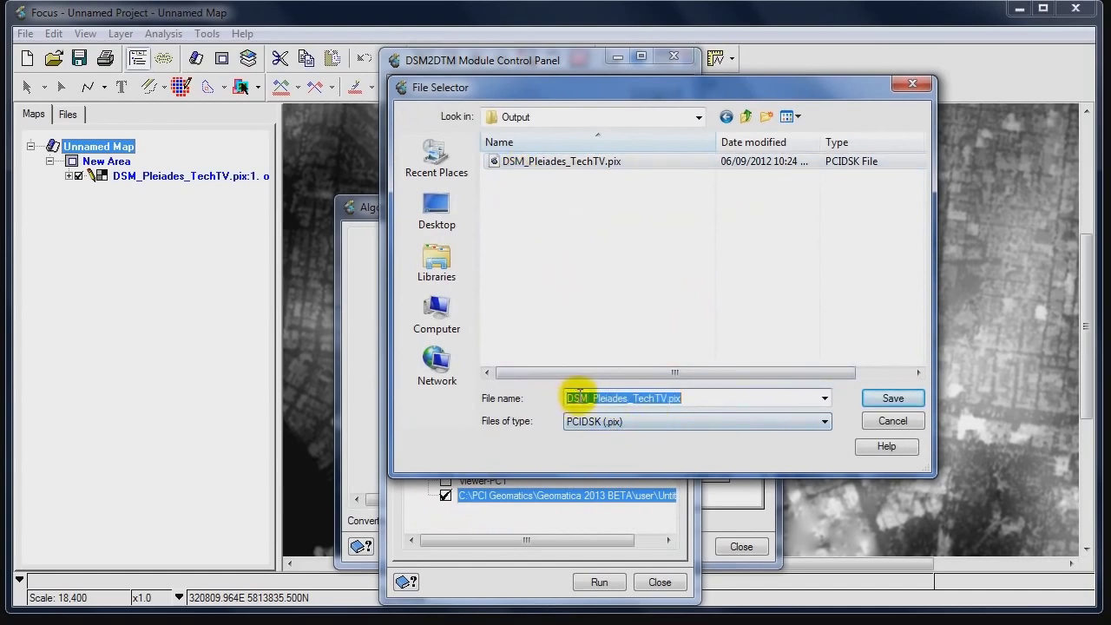
left_click(578, 397)
key("BackSpace")
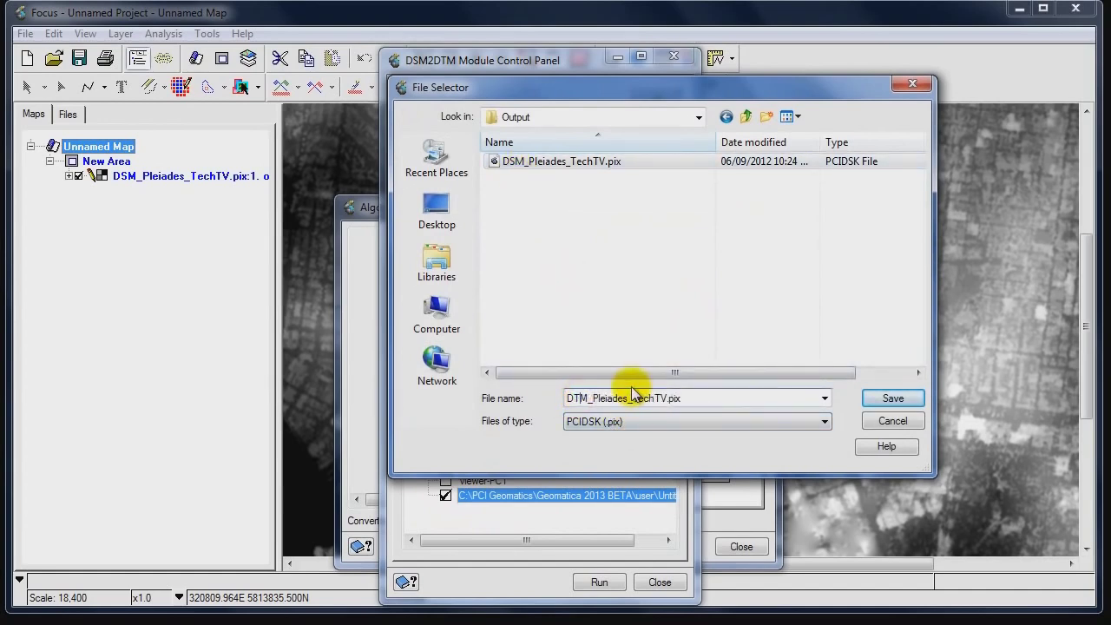
left_click(893, 398)
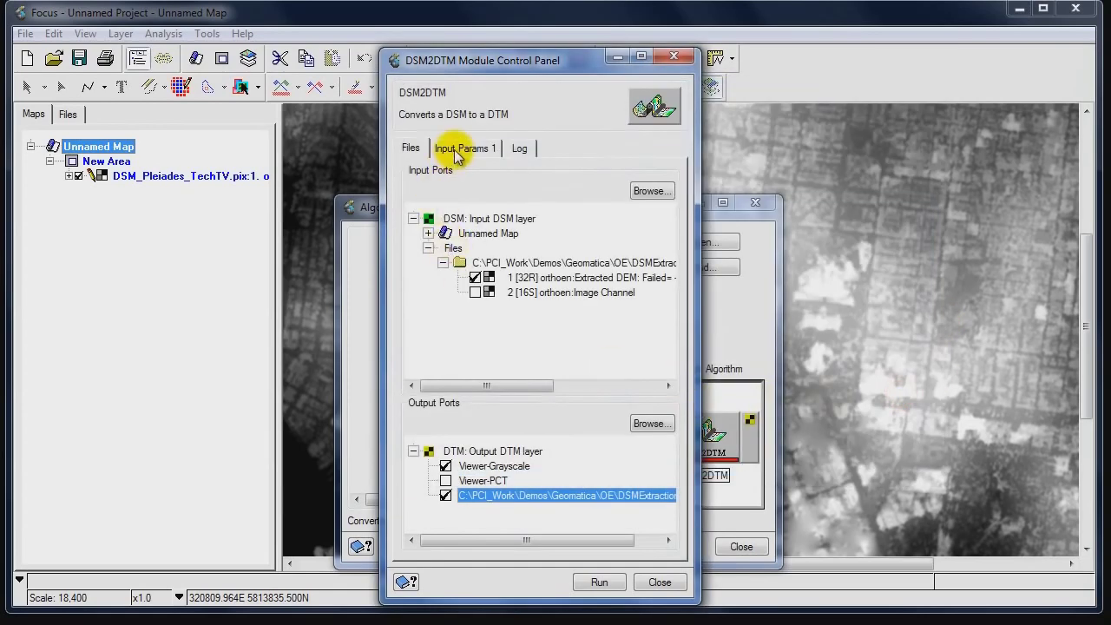
left_click(411, 148)
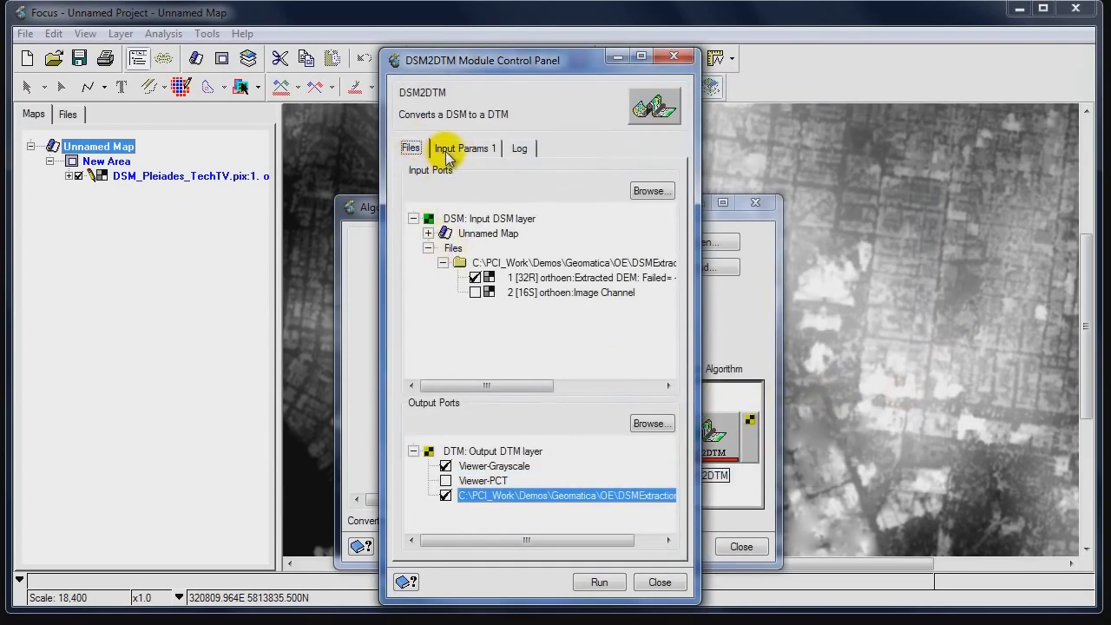
Step: In Input Params 1, keep elevation failure value -100 and set background elevation to -150
left_click(446, 153)
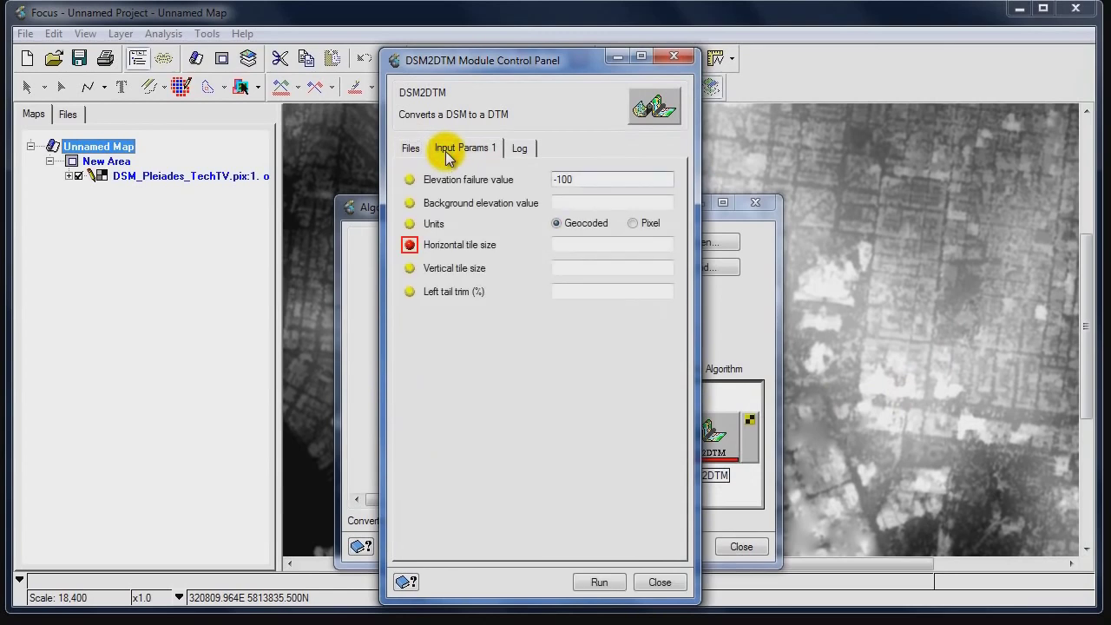
left_click_drag(579, 179, 540, 183)
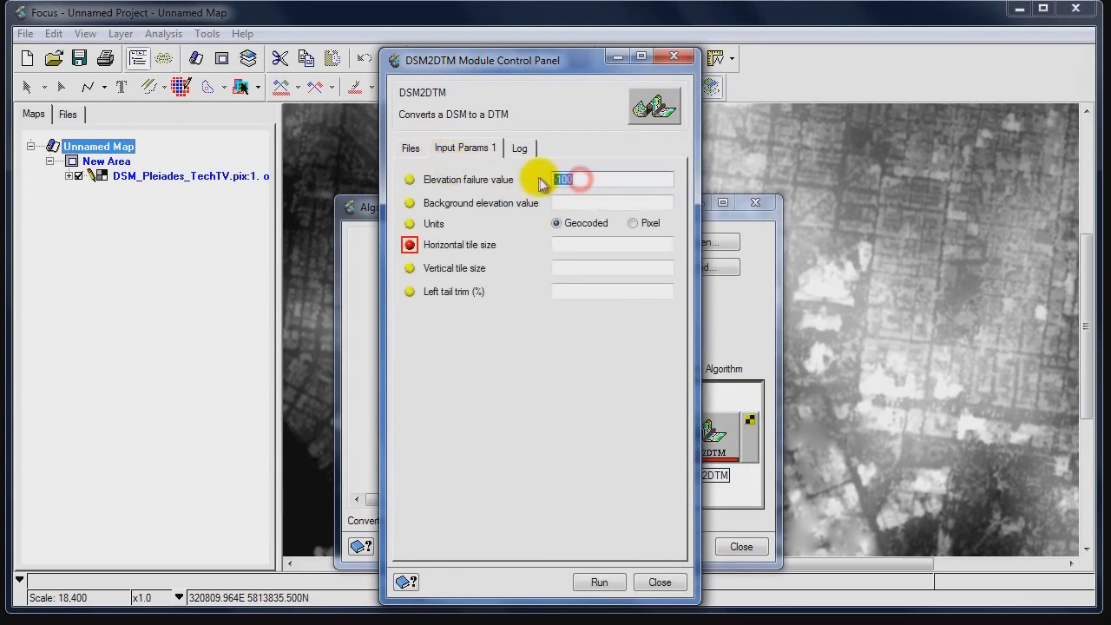
left_click(577, 204)
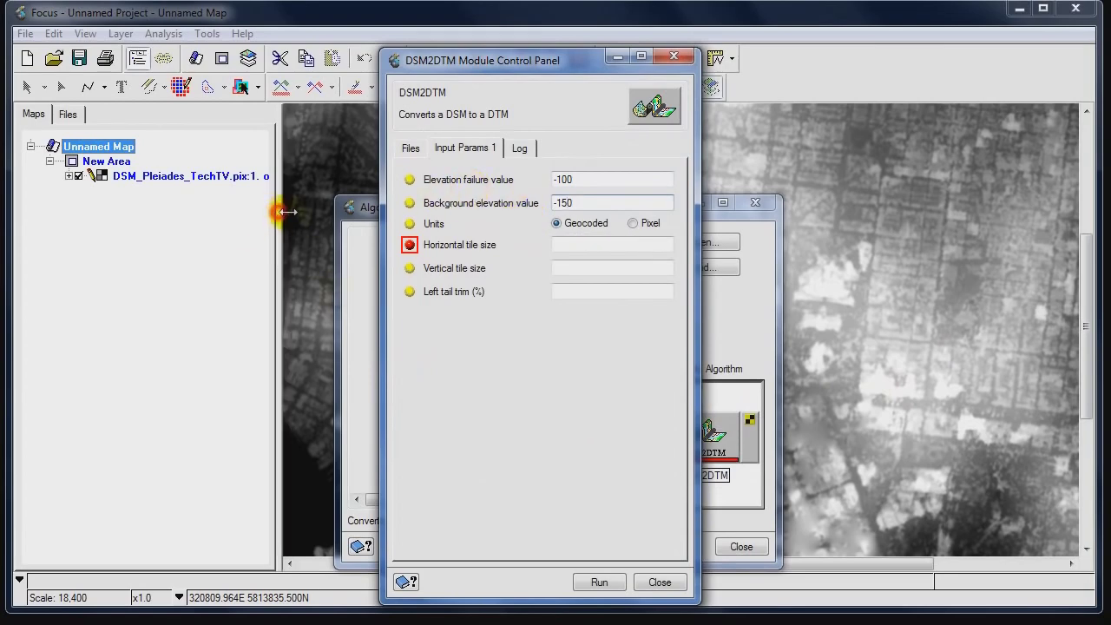
left_click_drag(276, 212, 375, 207)
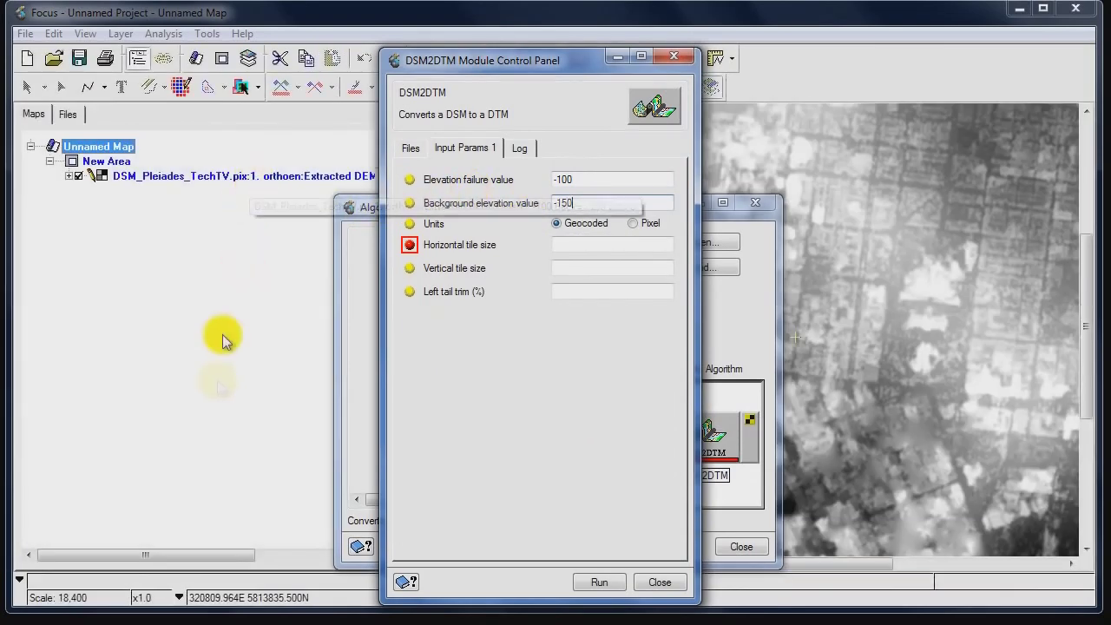
left_click_drag(151, 554, 272, 553)
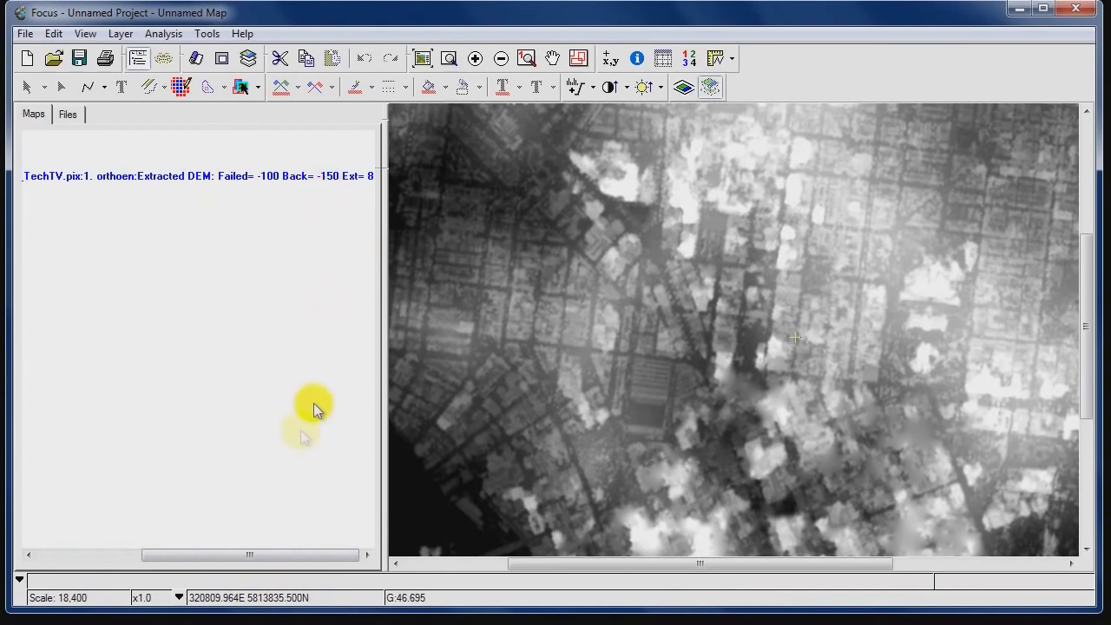
left_click_drag(212, 556, 95, 547)
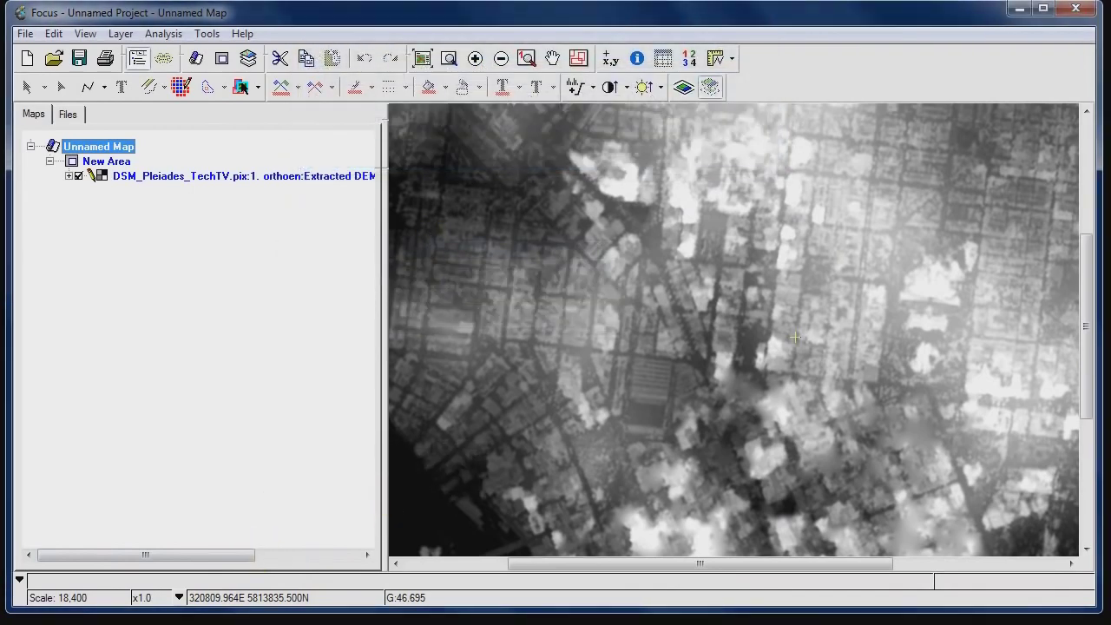
left_click(902, 611)
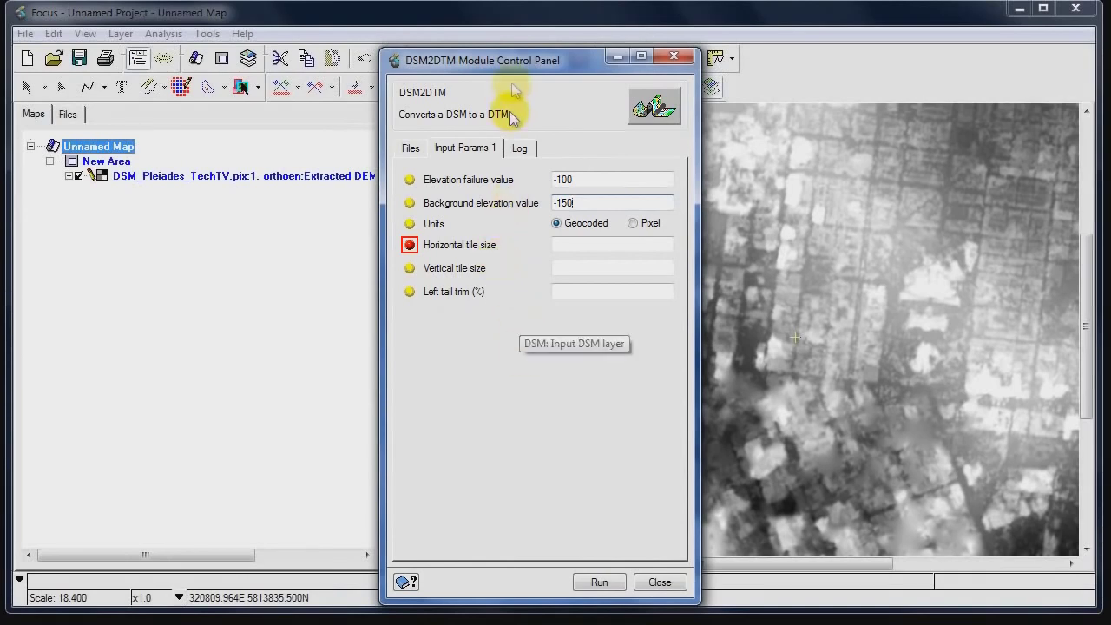
Step: Enter 200 as the DSM2DTM horizontal tile size and review the Files tab
left_click_drag(508, 60, 512, 53)
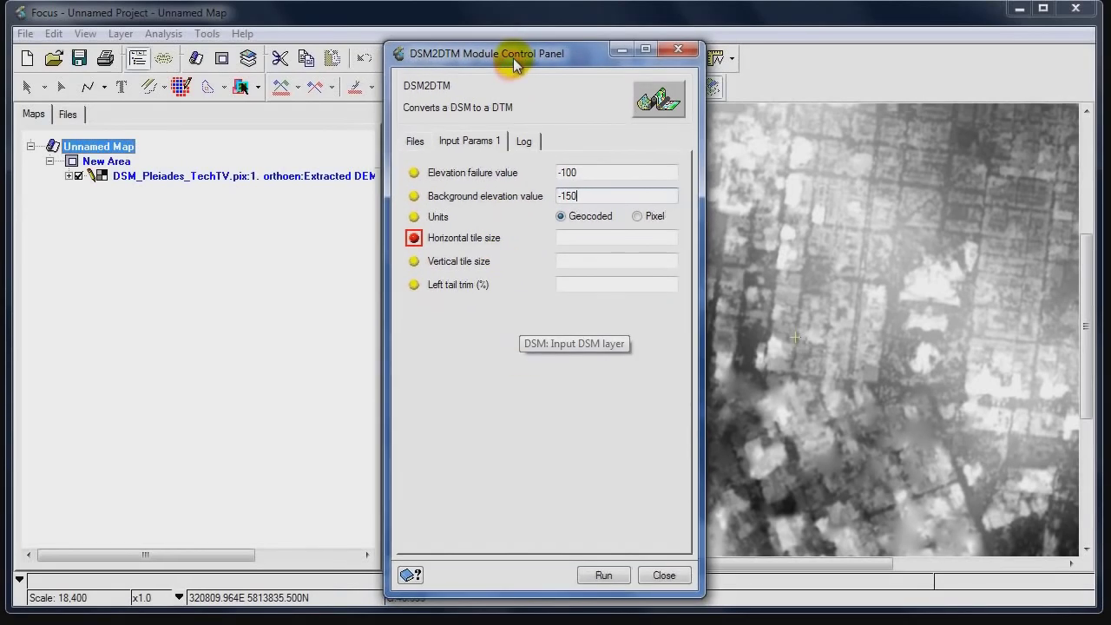
left_click(591, 237)
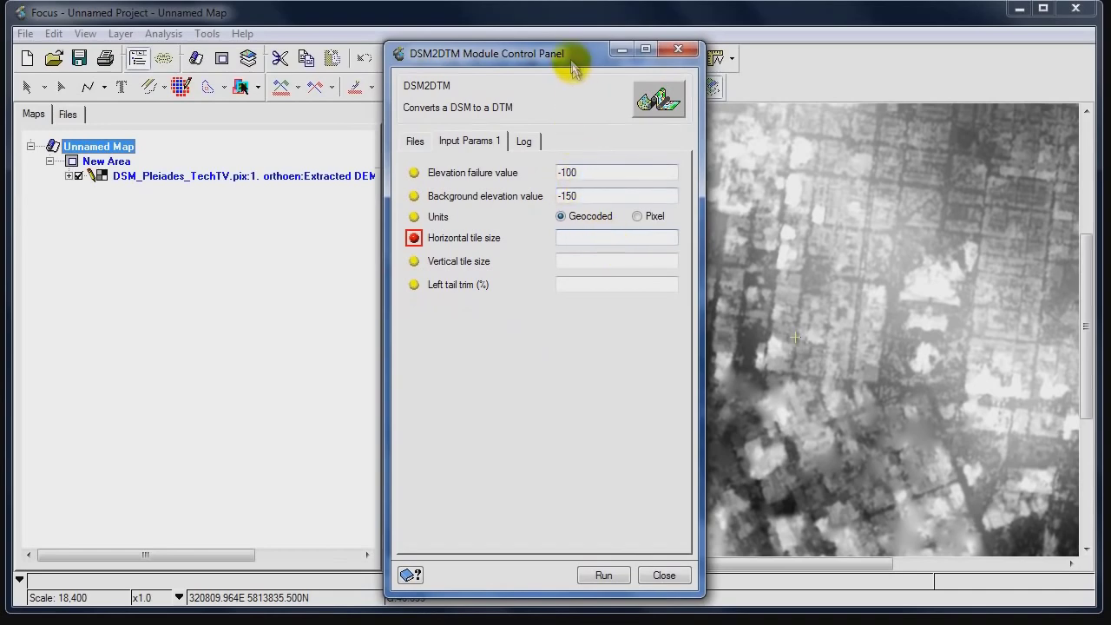
left_click_drag(570, 57, 545, 59)
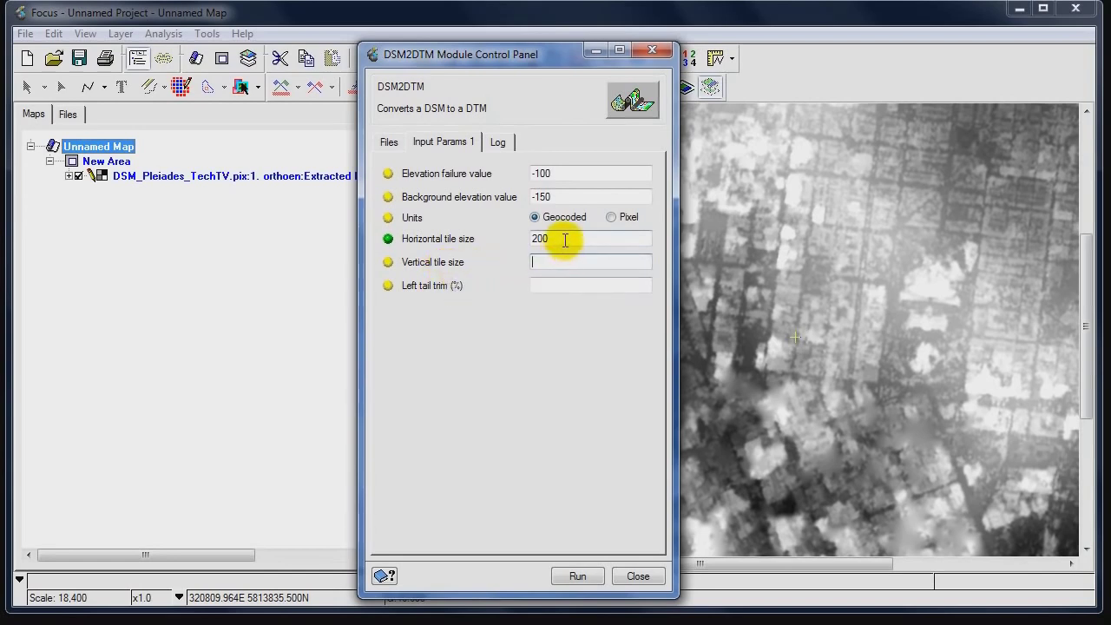
left_click(558, 261)
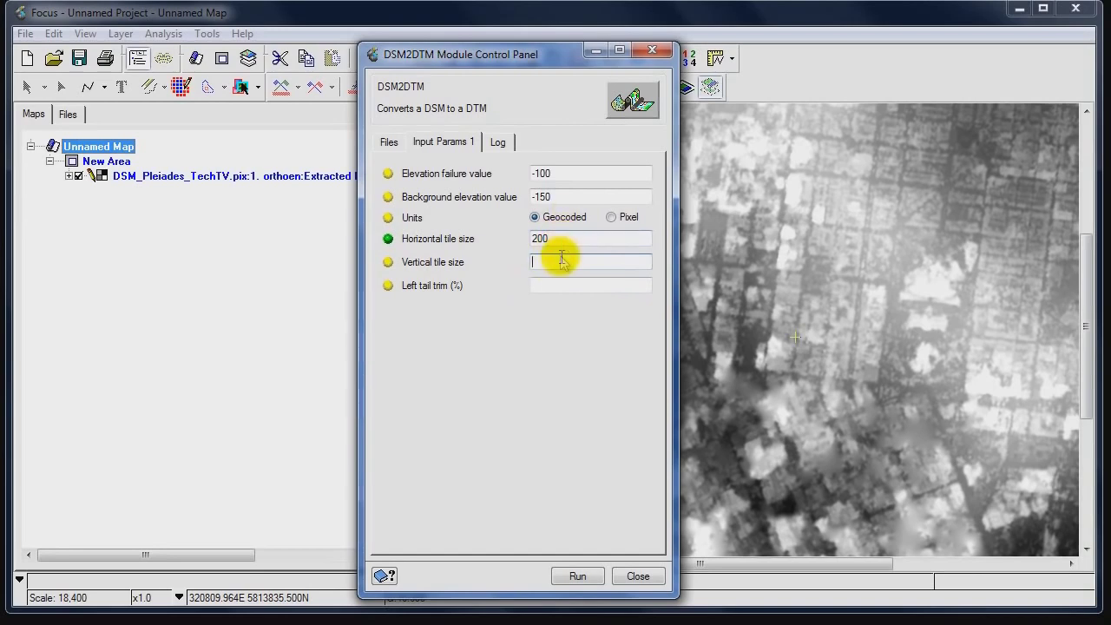
left_click(552, 285)
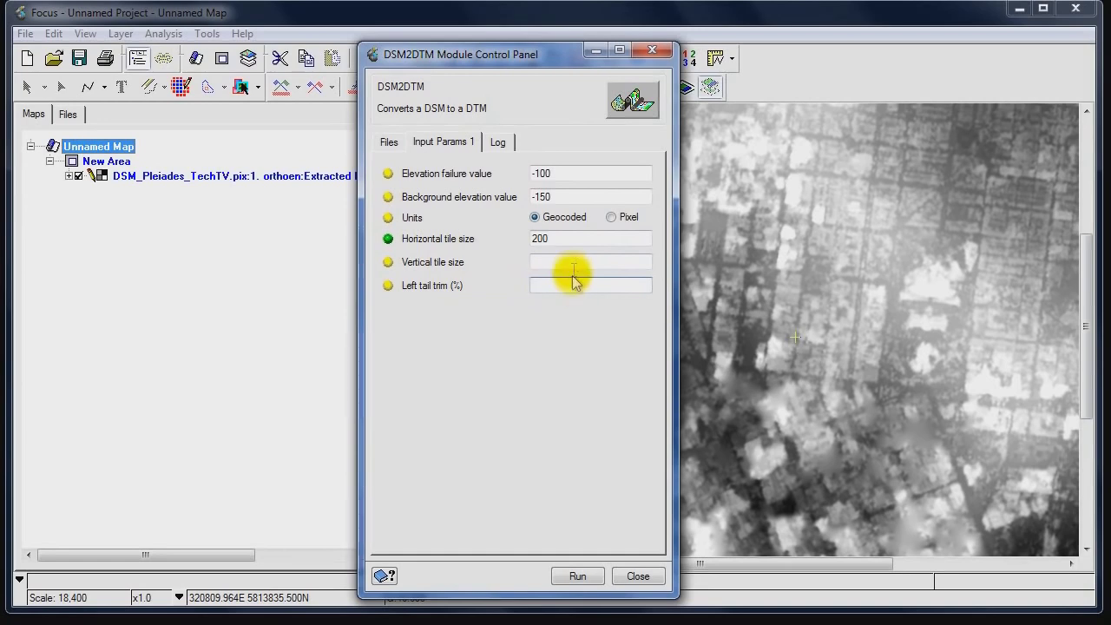
left_click(573, 262)
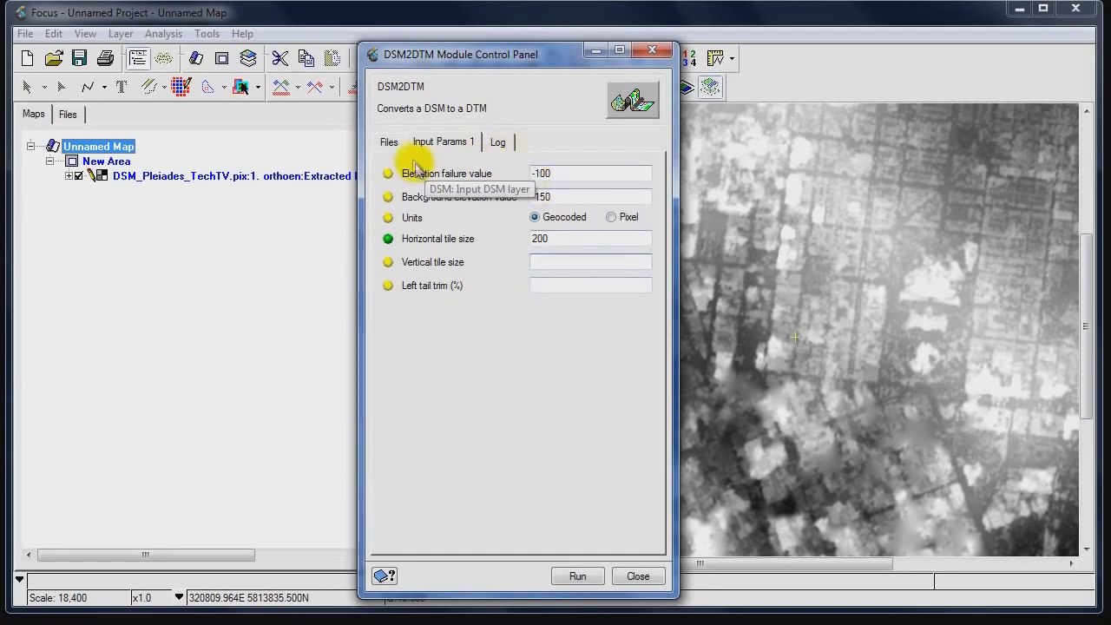
left_click(387, 142)
left_click(423, 144)
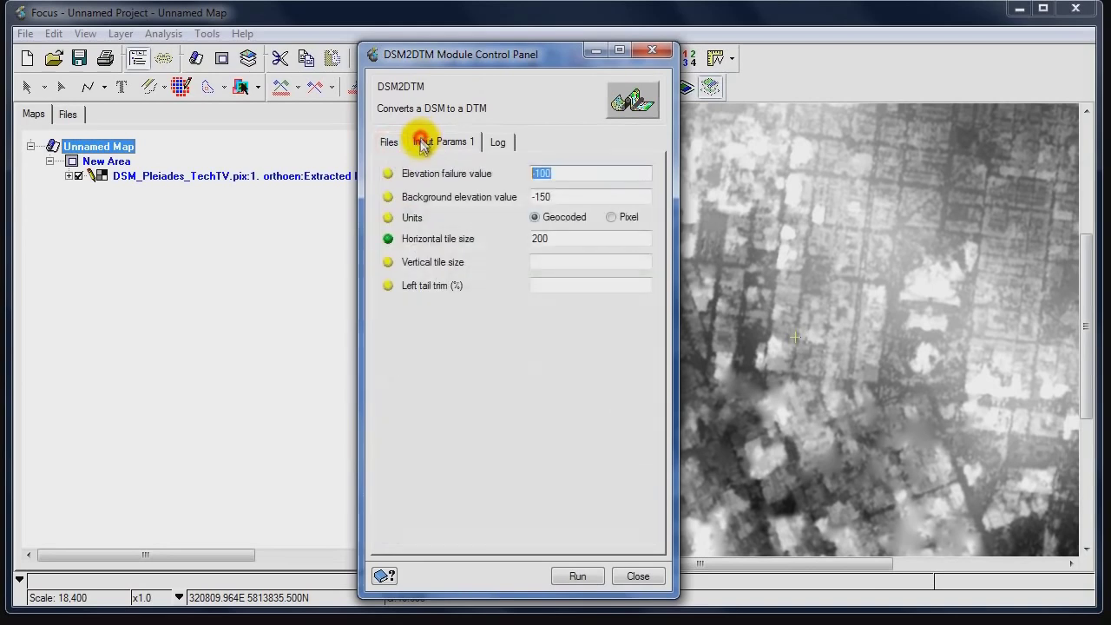
Step: Run DSM2DTM to produce DTM_Pleiades_TechTV.pix, then close its control panel
left_click(577, 577)
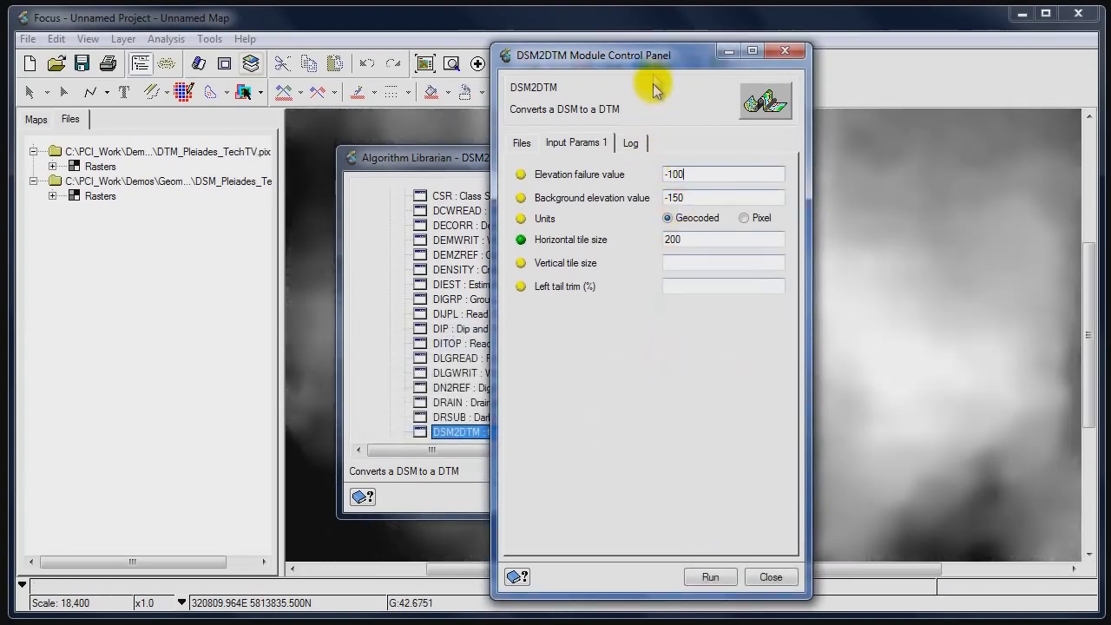
left_click_drag(659, 54, 498, 119)
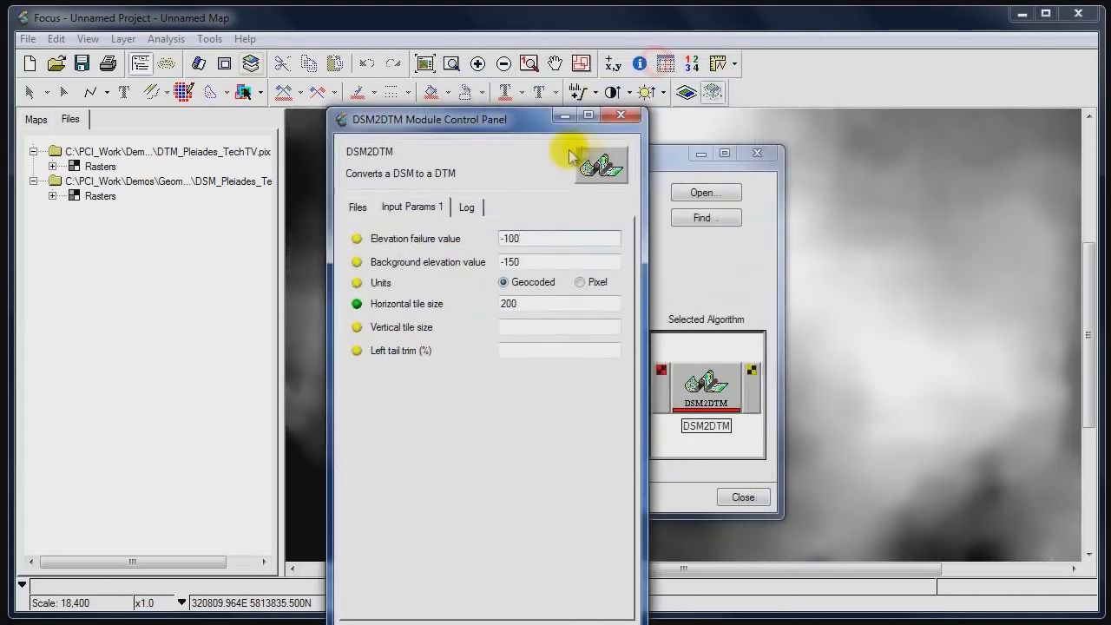
left_click(621, 117)
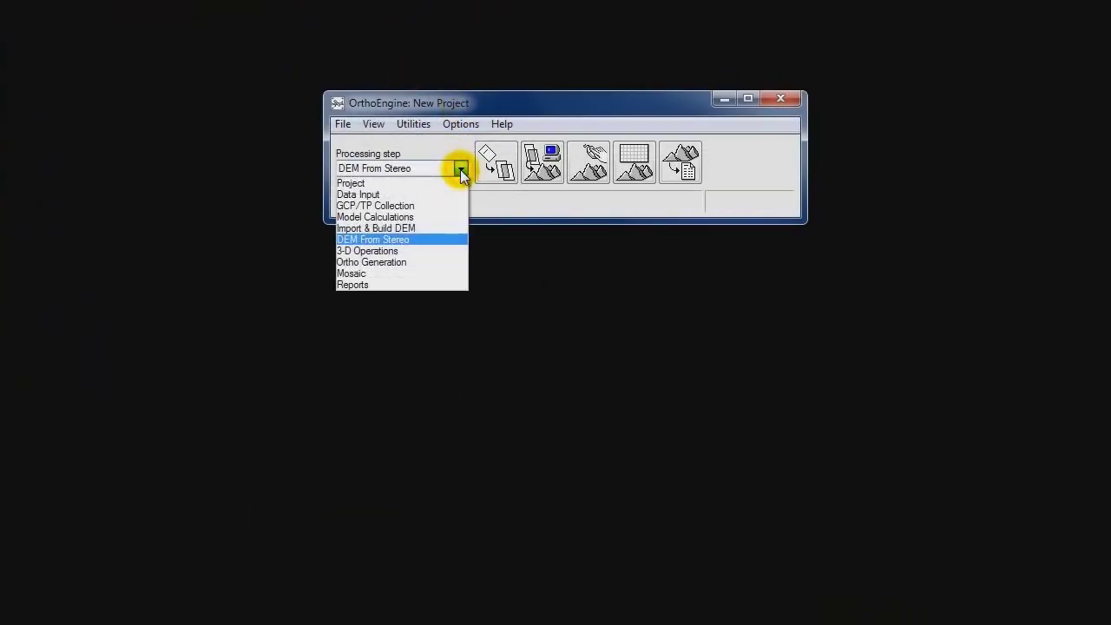
Step: Queue cPSH_Pleiades for ortho generation, writing ocPSH_Pleiades.pix to Output, with DEM File elevation
left_click(389, 263)
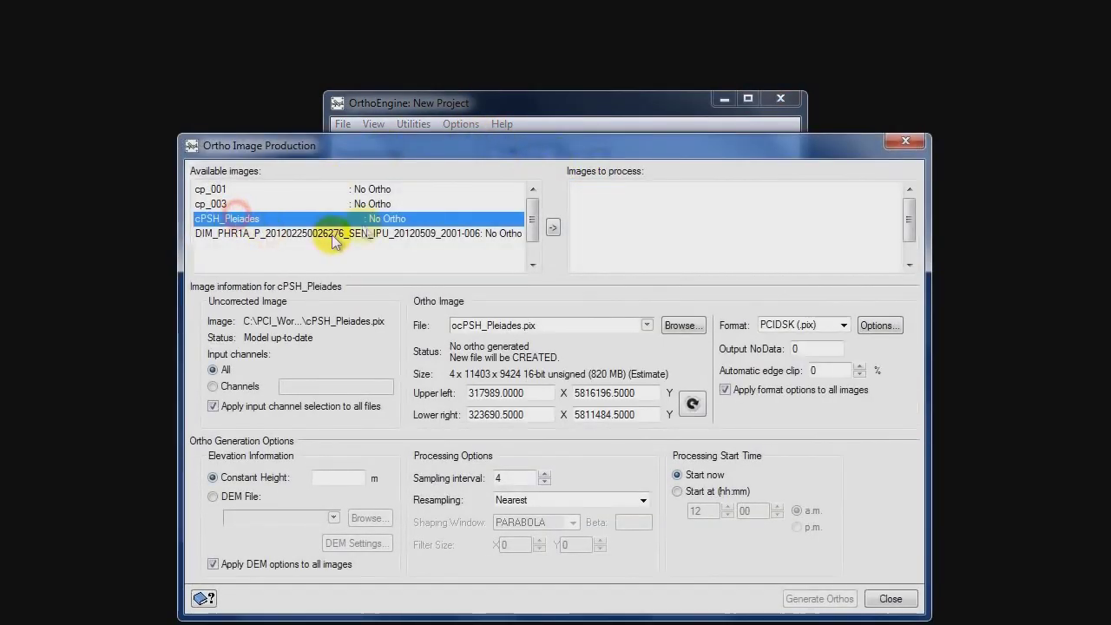
left_click(551, 228)
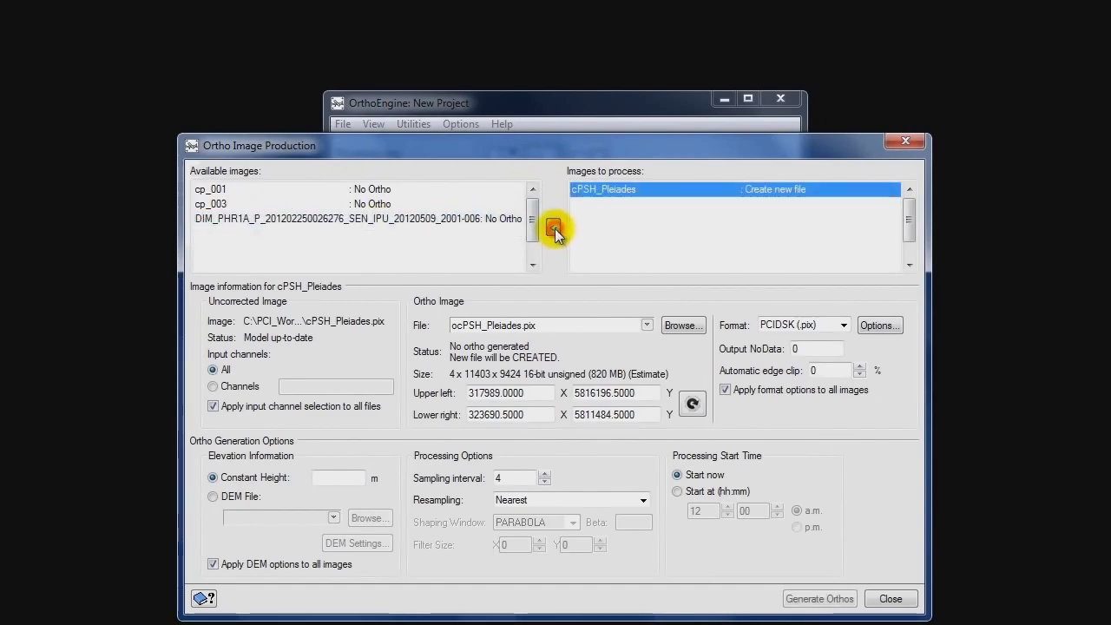
left_click_drag(588, 152, 593, 86)
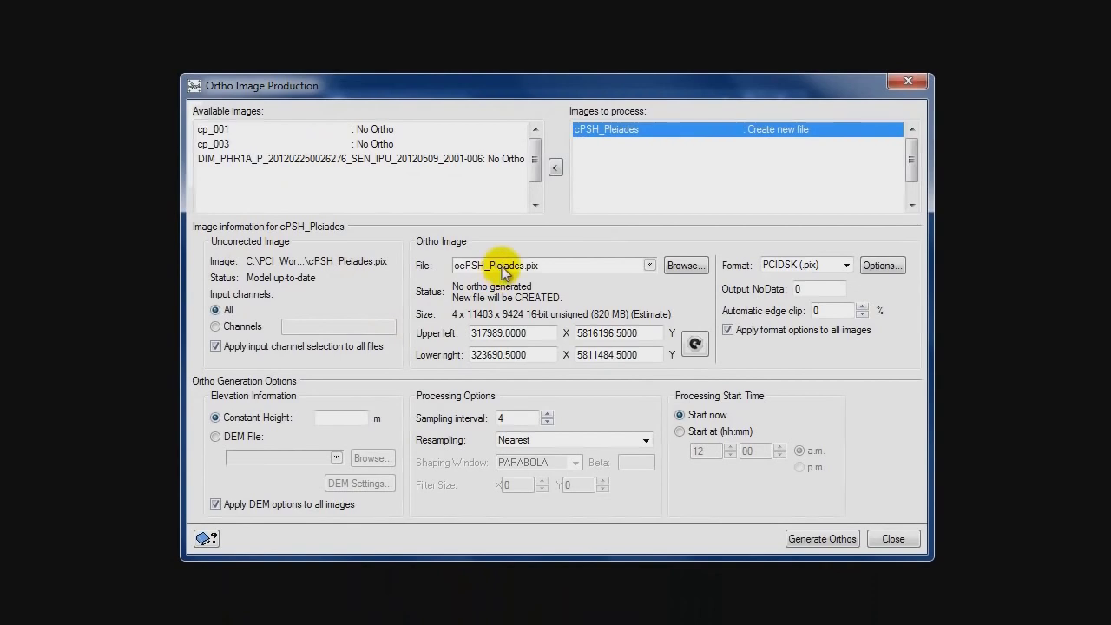
double_click(560, 272)
key("ctrl+c")
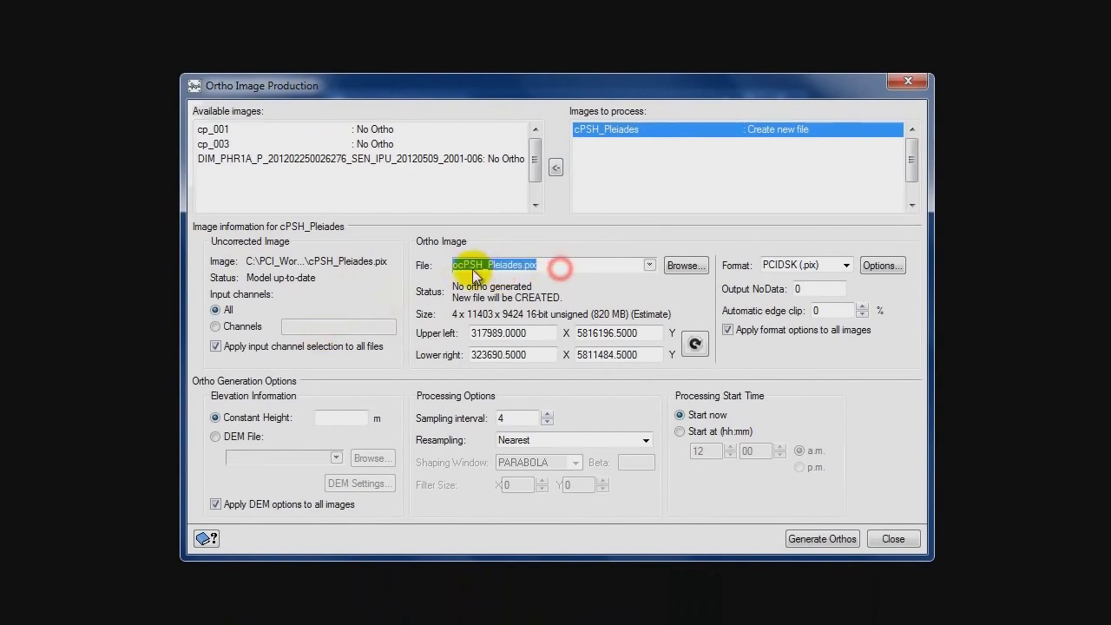
left_click(675, 265)
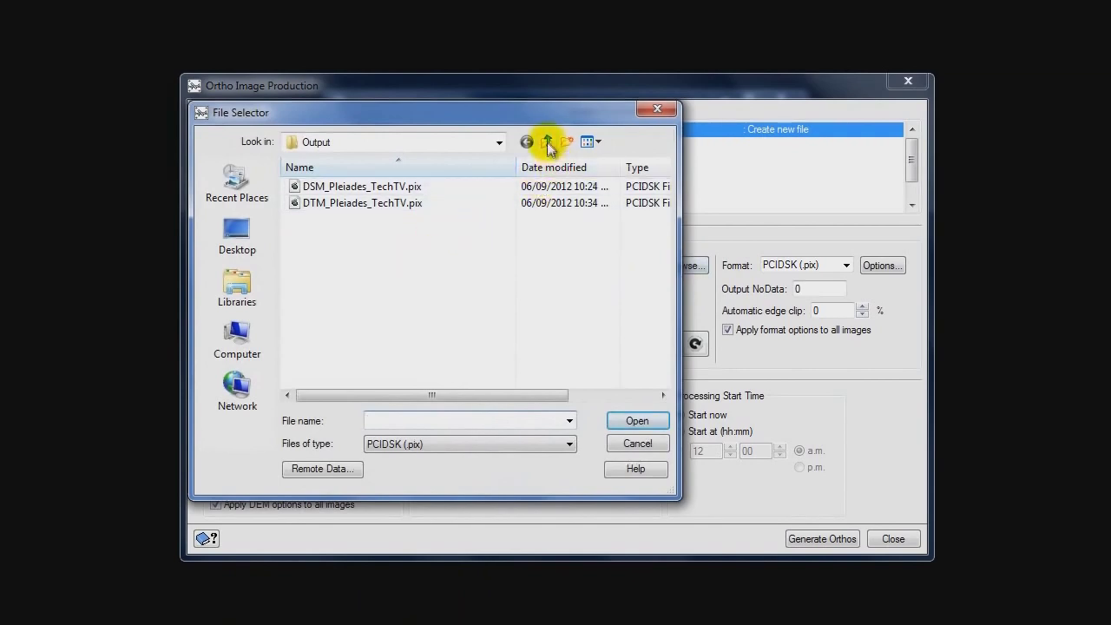
key("ctrl+v")
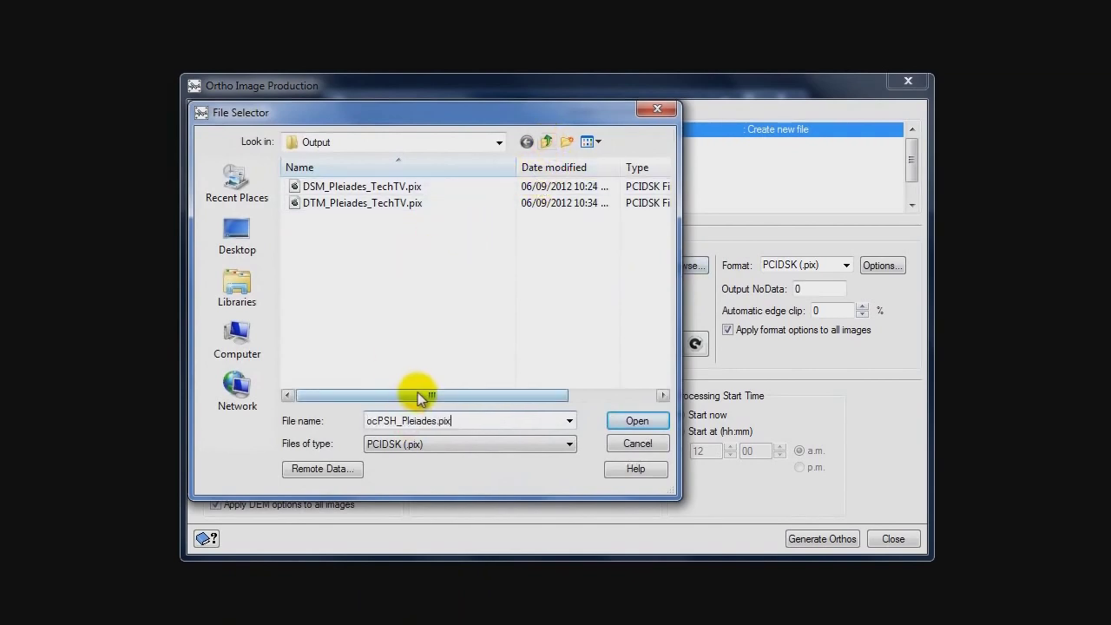
key("Return")
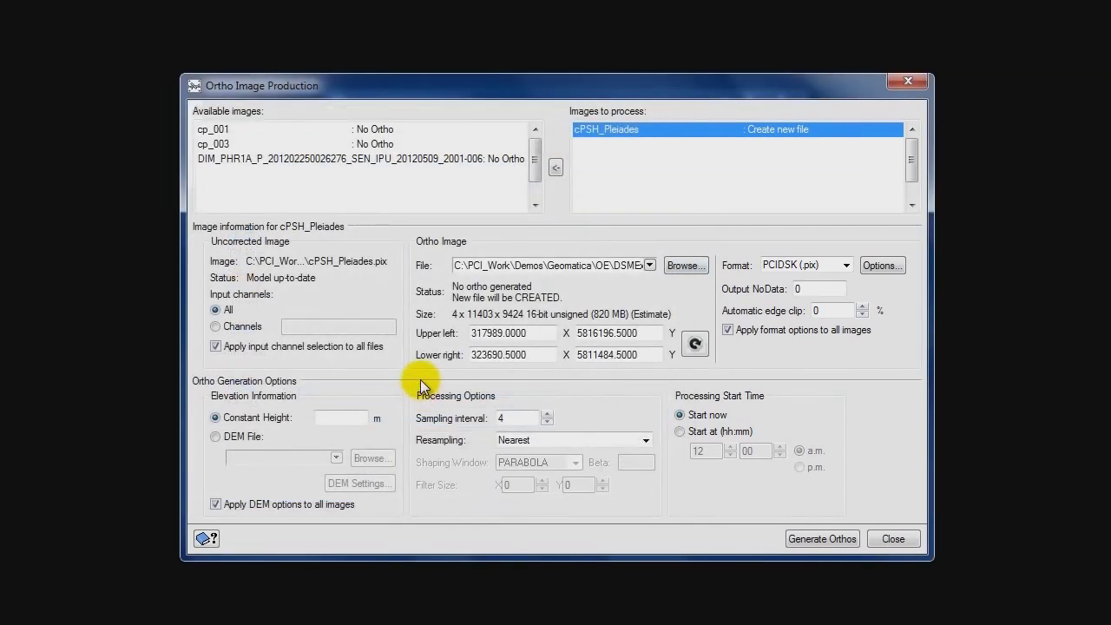
left_click(225, 438)
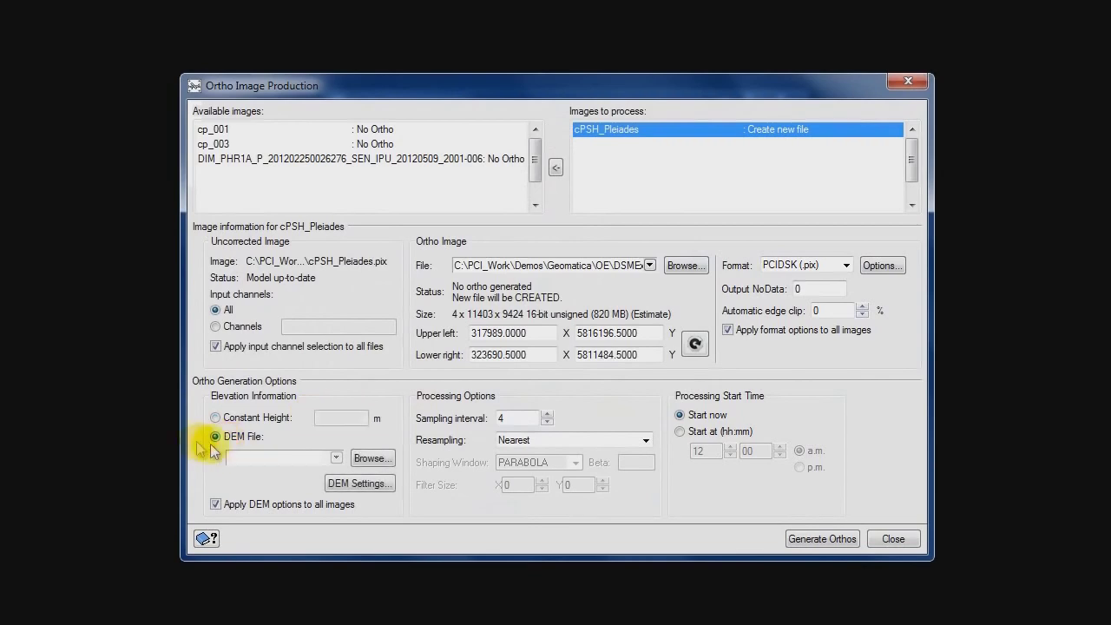
Step: Use DTM_Pleiades_TechTV.pix as the DEM file with an Ellipsoidal elevation reference
left_click(369, 458)
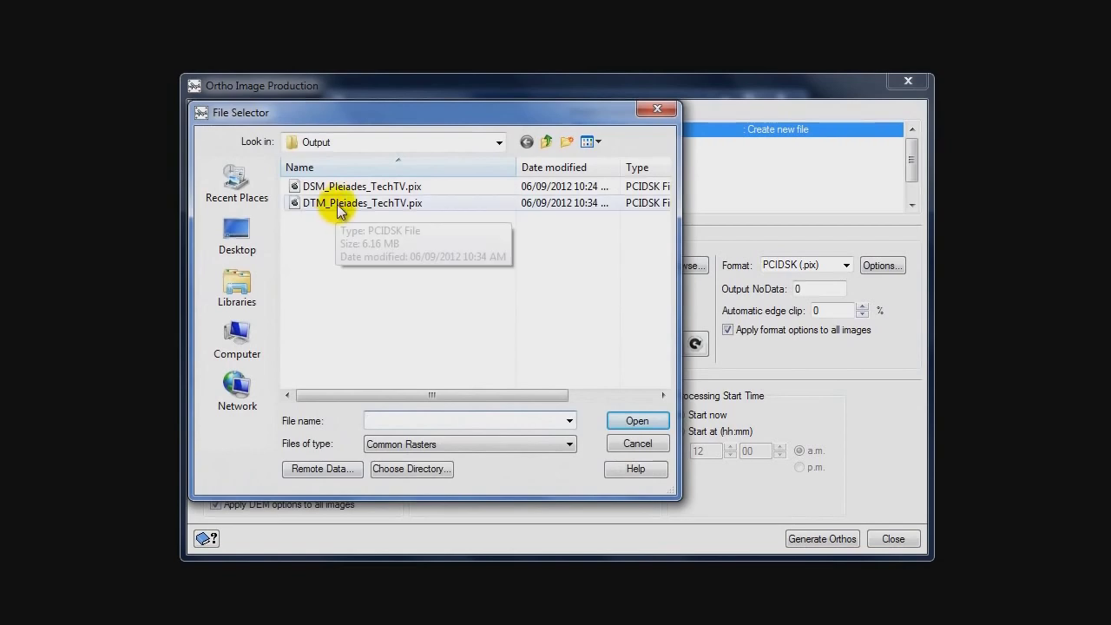
left_click(336, 204)
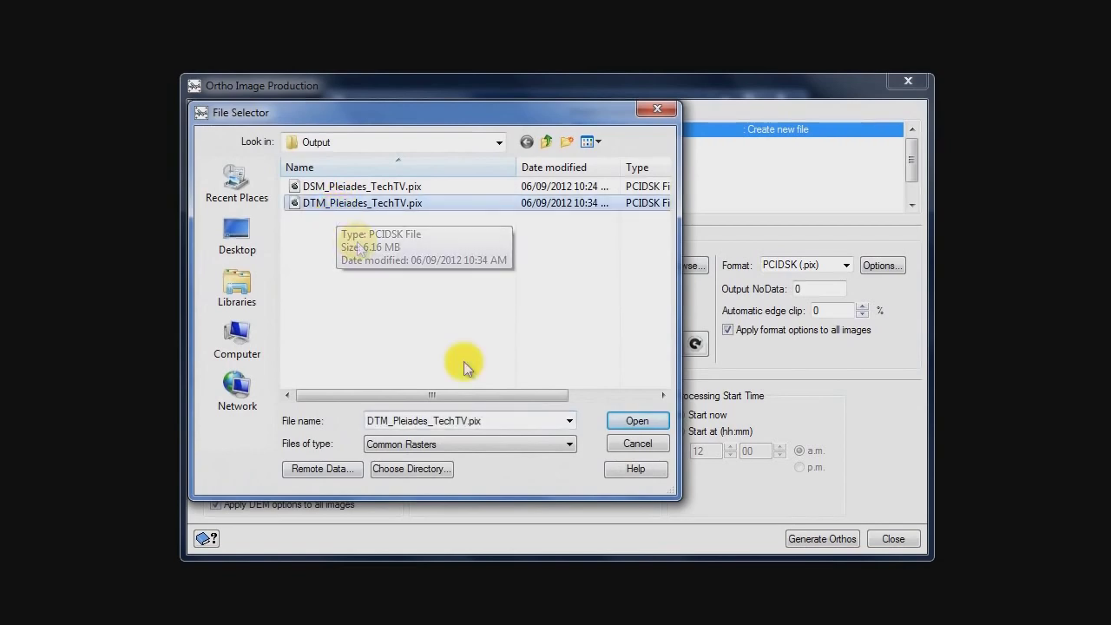
left_click(638, 420)
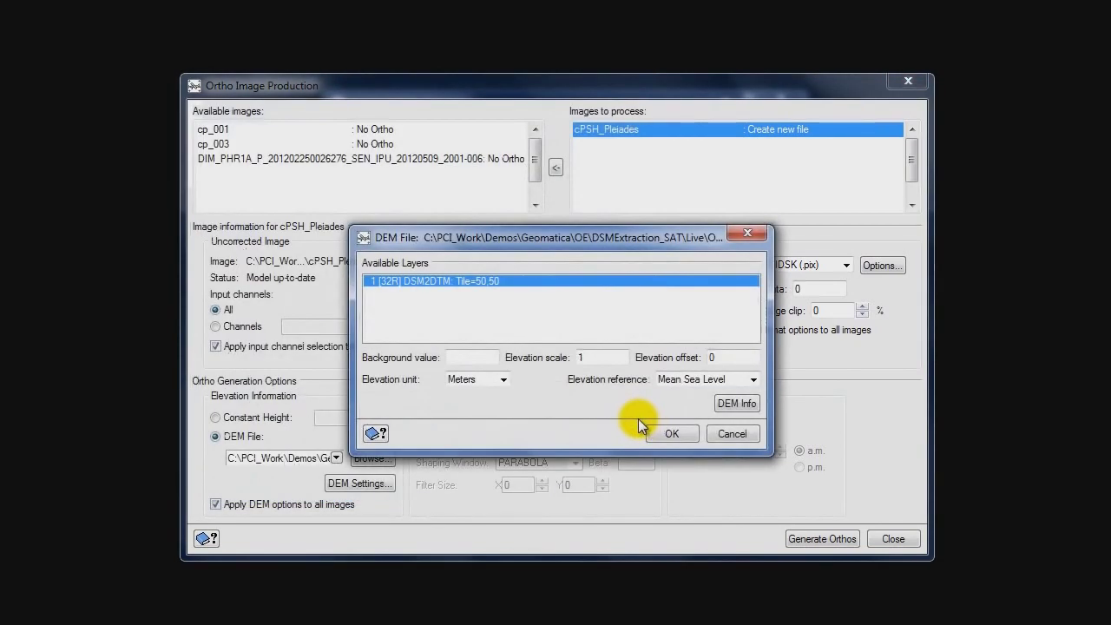
left_click(735, 402)
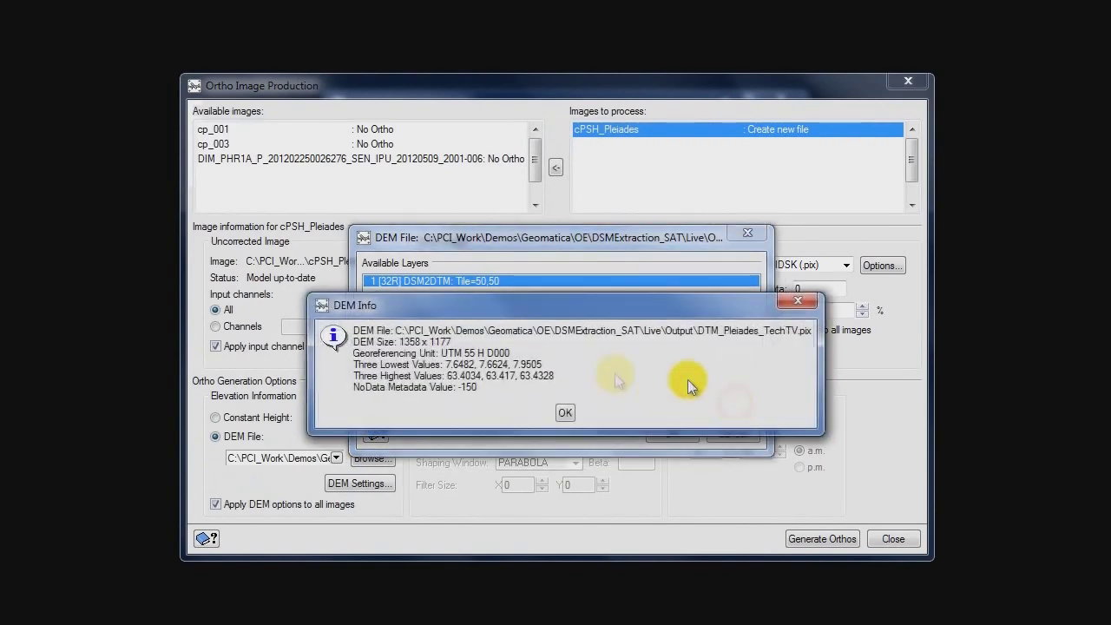
left_click(565, 413)
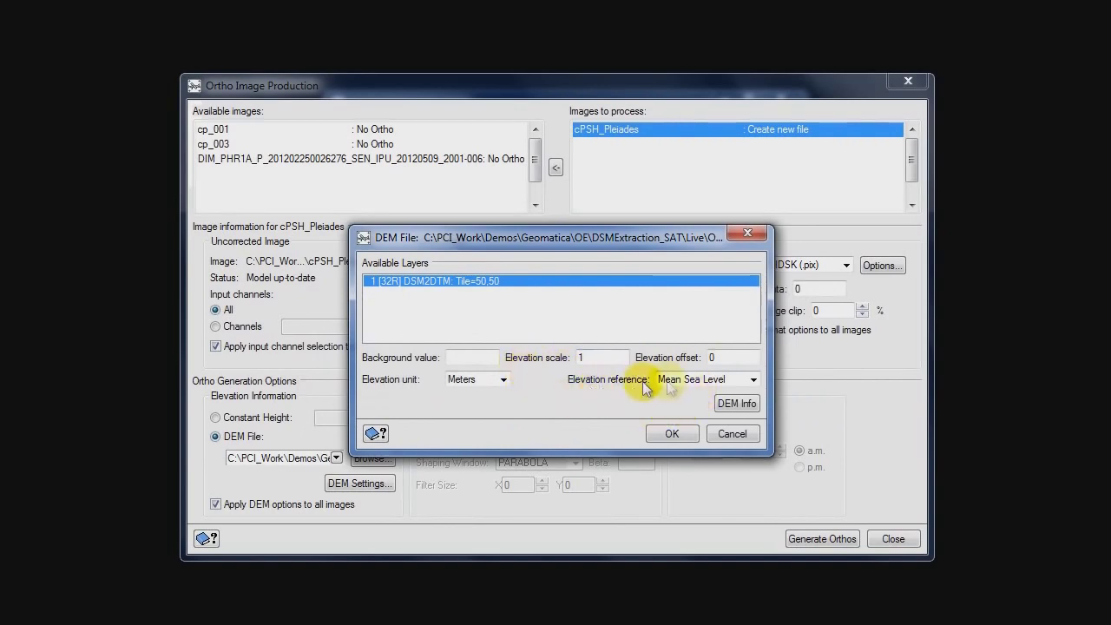
left_click(752, 385)
left_click(696, 402)
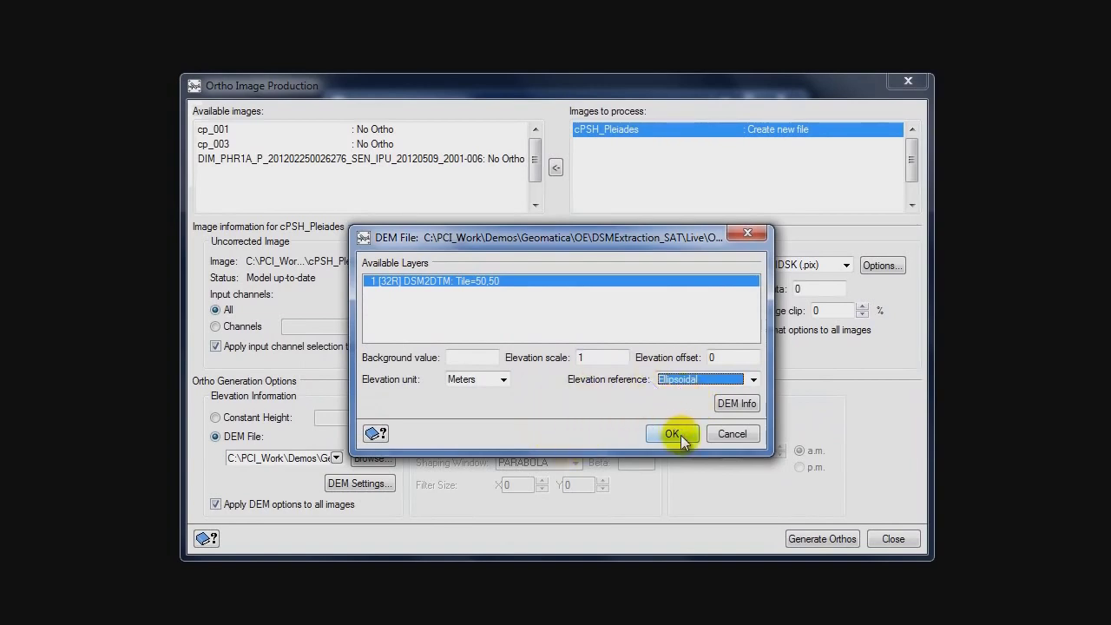
left_click(679, 433)
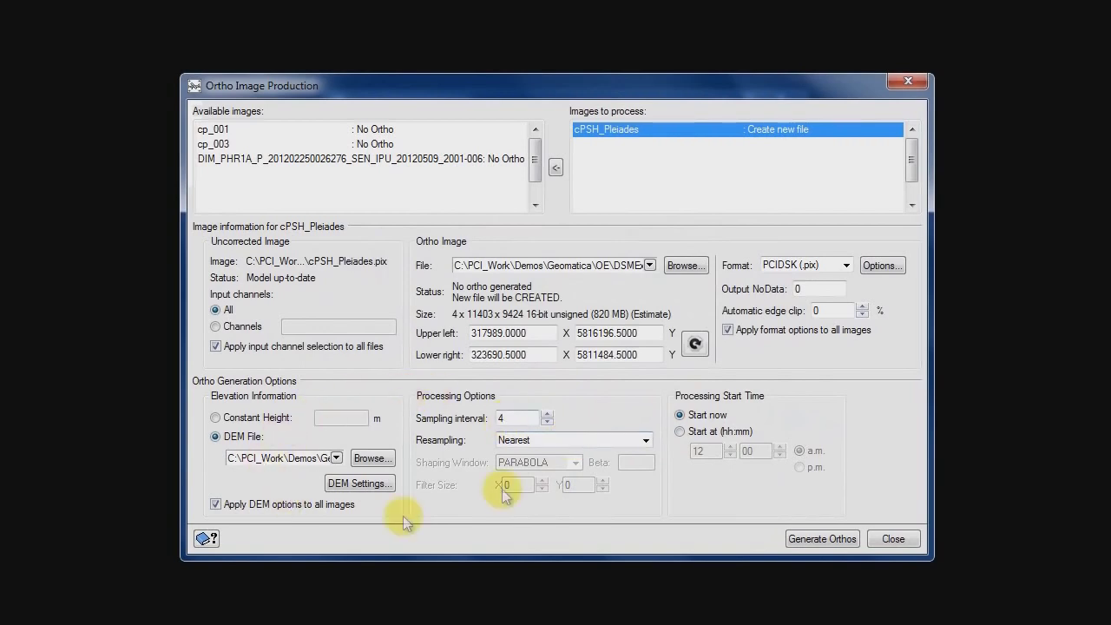
Step: Set ortho resampling to Cubic and recalculate the output extents and image size
left_click(647, 441)
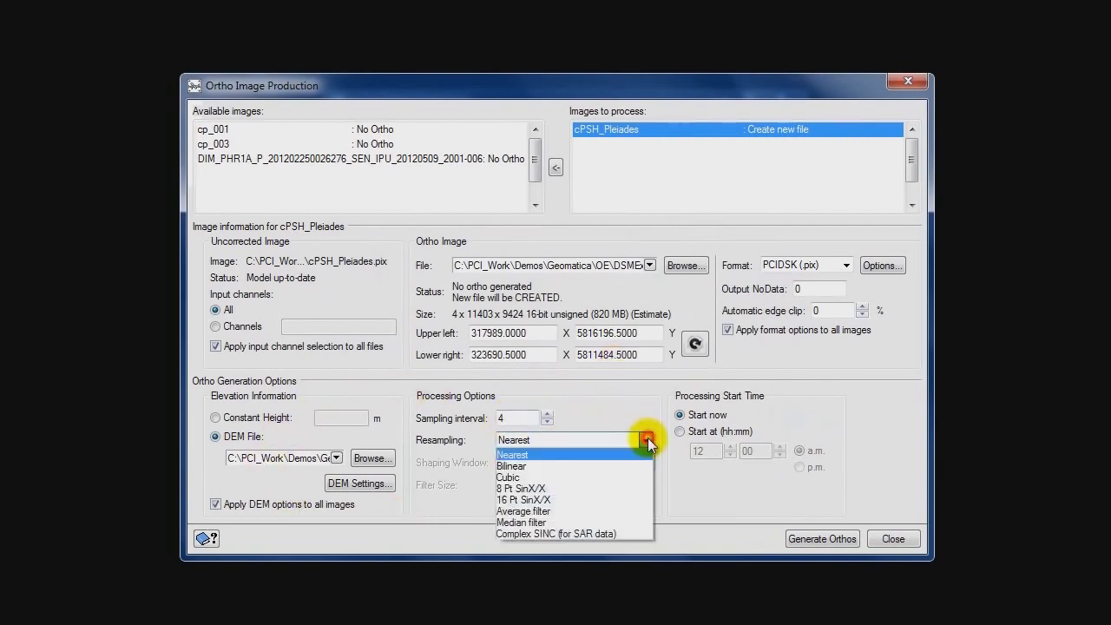
left_click(584, 477)
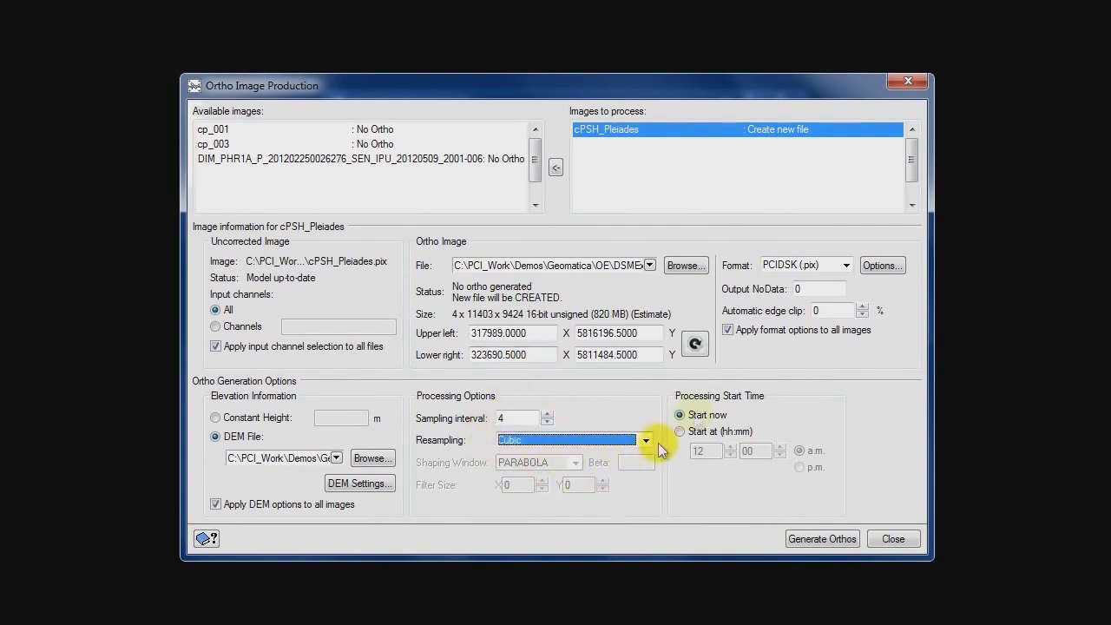
left_click(698, 351)
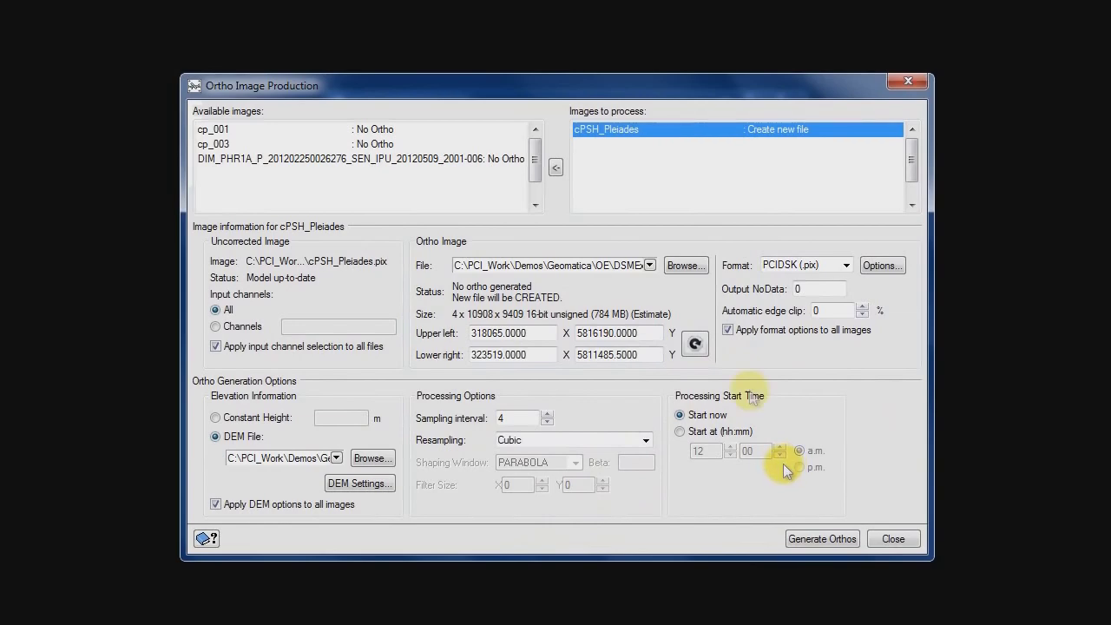
Step: Generate the cPSH_Pleiades ortho image, check the elapsed time, and close the report
left_click(819, 538)
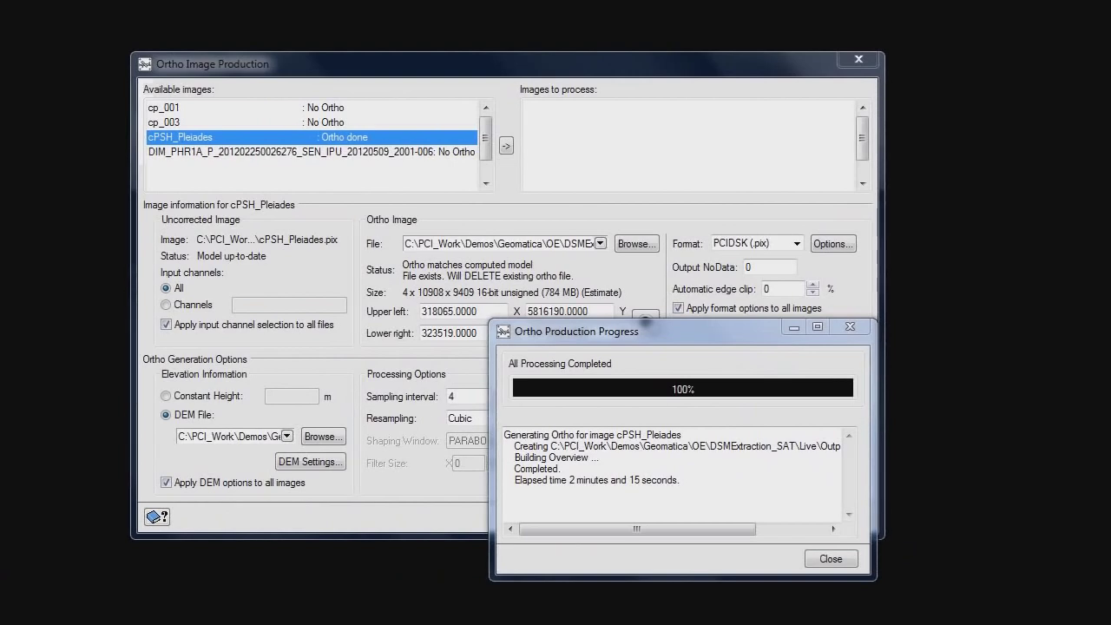
left_click_drag(664, 336, 592, 235)
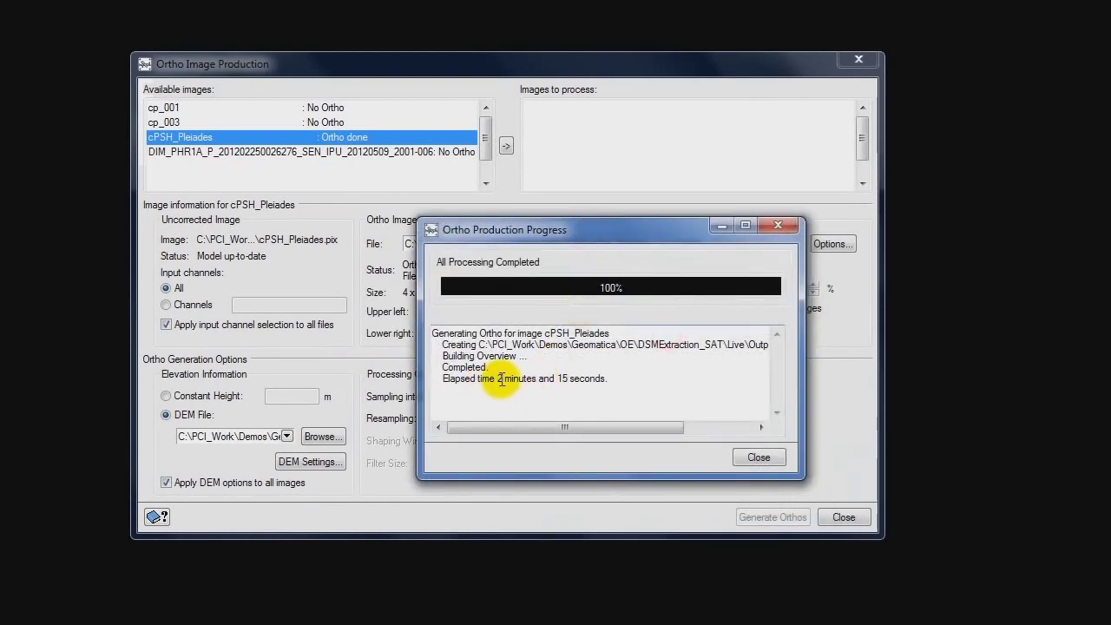
left_click_drag(497, 379, 589, 379)
left_click(589, 378)
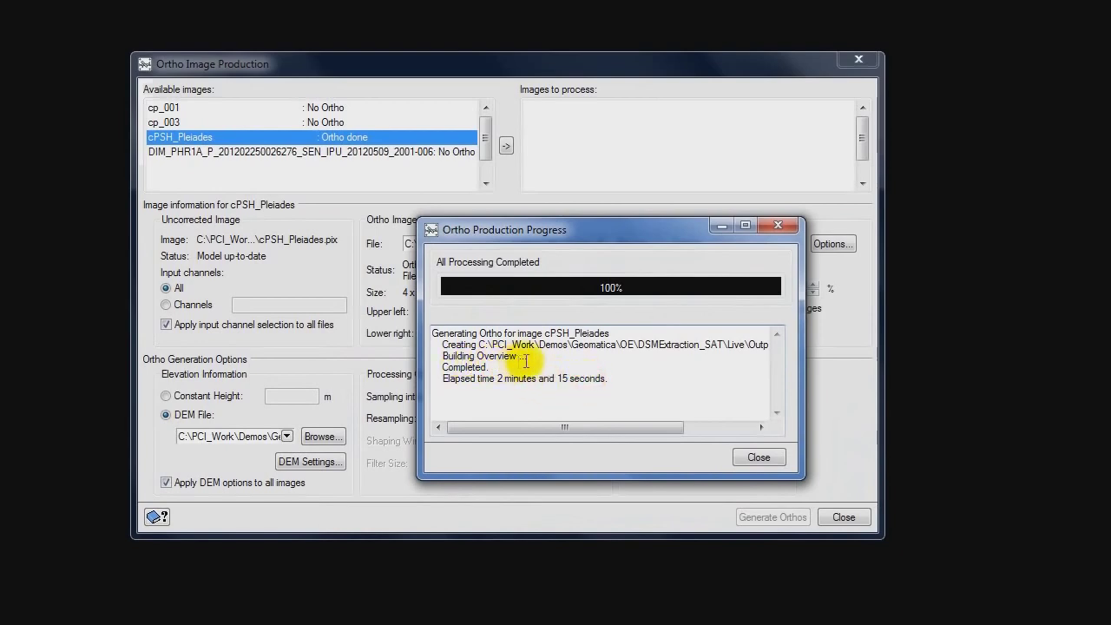
left_click(744, 458)
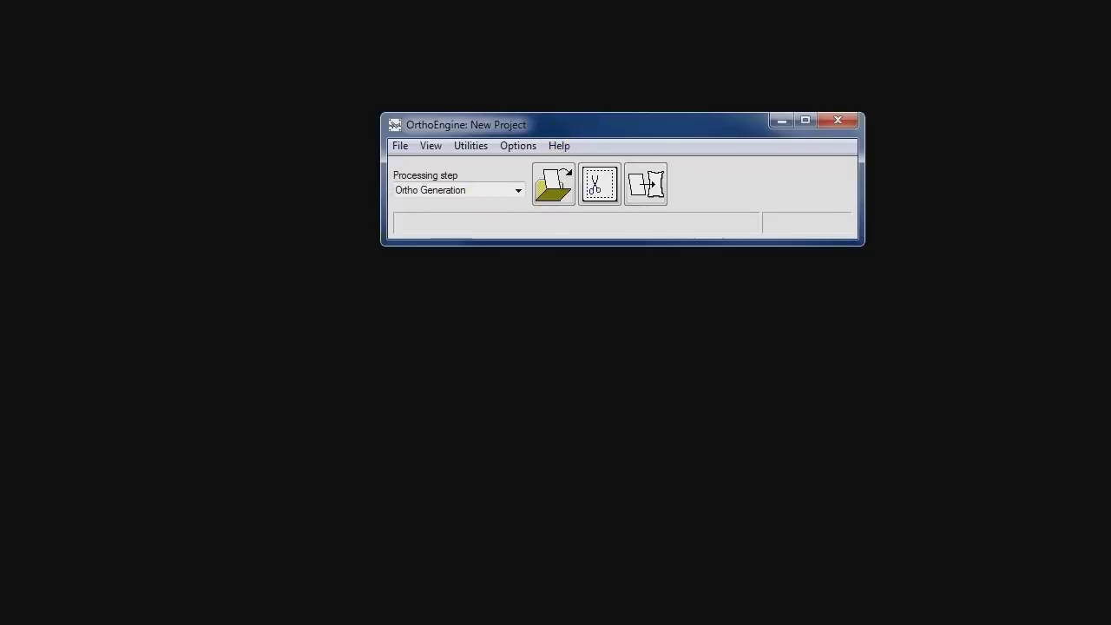
Step: Add ocPSH_Pleiades.pix from the output folder into the Focus map
mouse_move(321, 618)
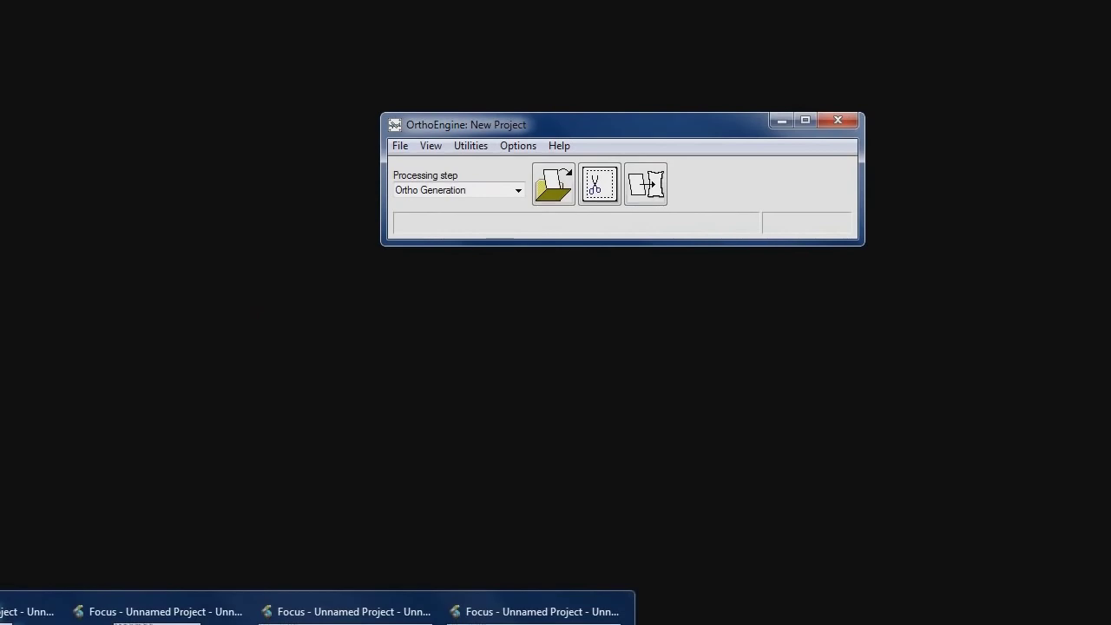
left_click(353, 611)
left_click(142, 598)
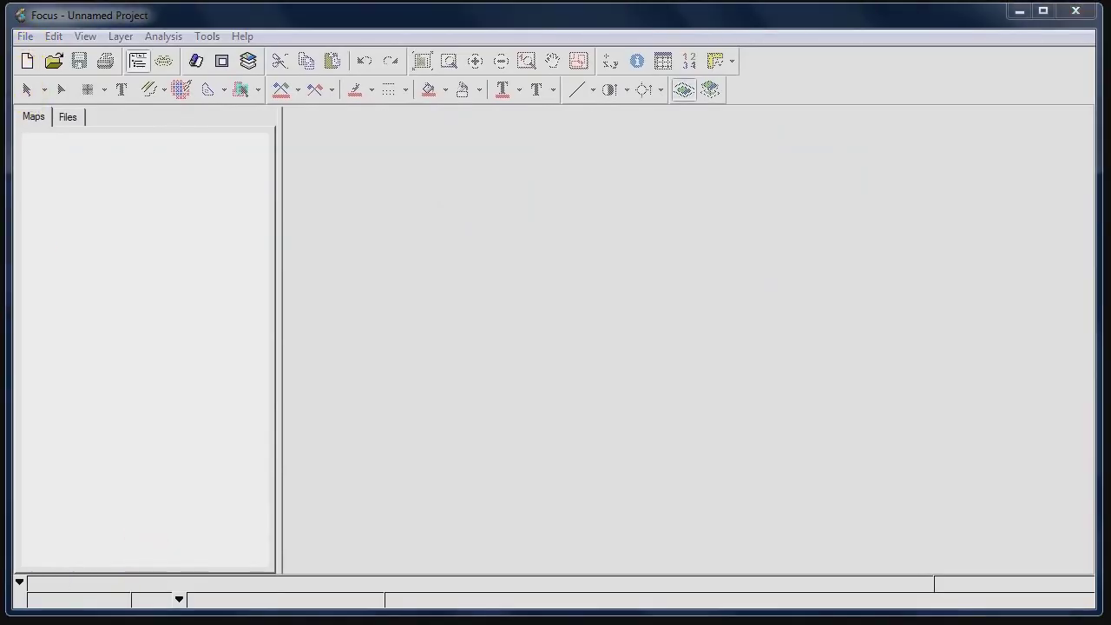
left_click_drag(292, 264, 827, 237)
left_click_drag(811, 443, 482, 347)
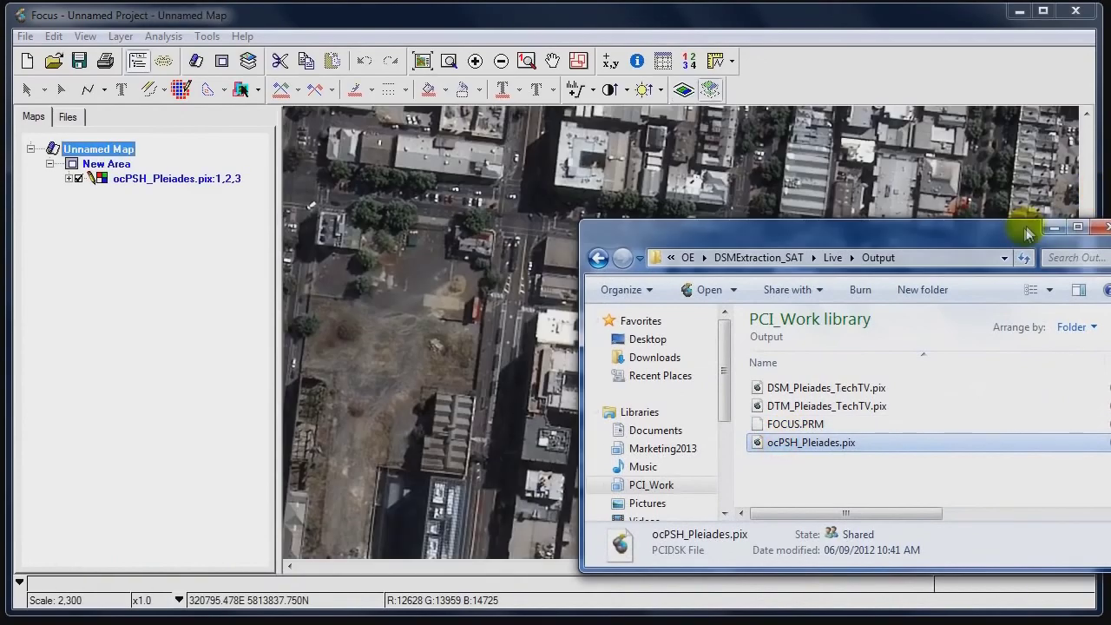
left_click(1052, 228)
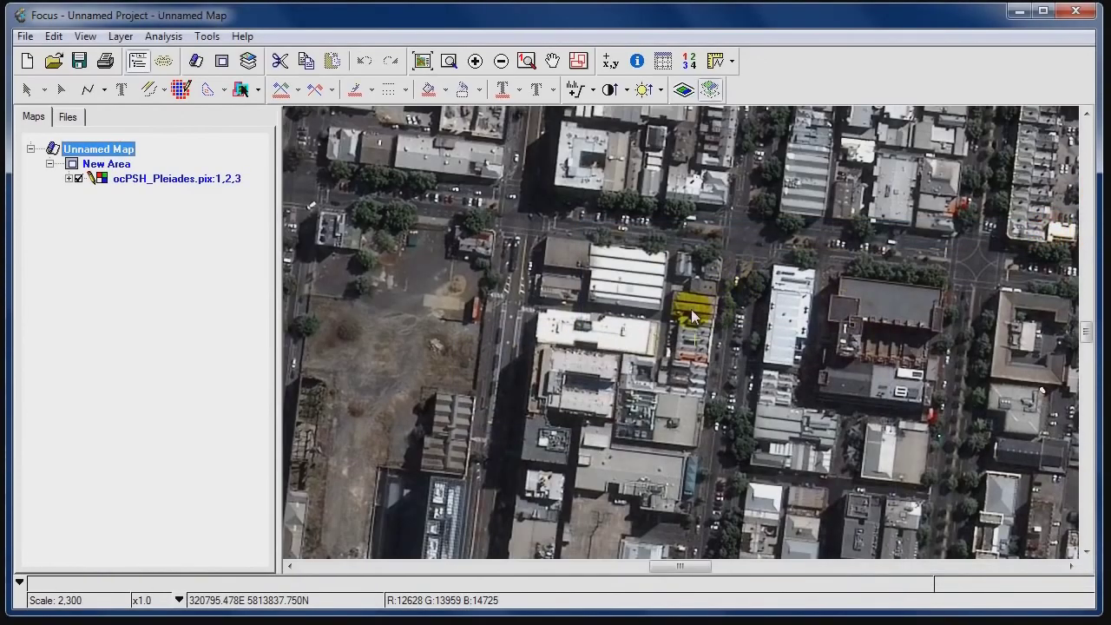
Step: View the ortho image at full overview, then at 1:1 resolution over the park
left_click_drag(594, 225, 620, 315)
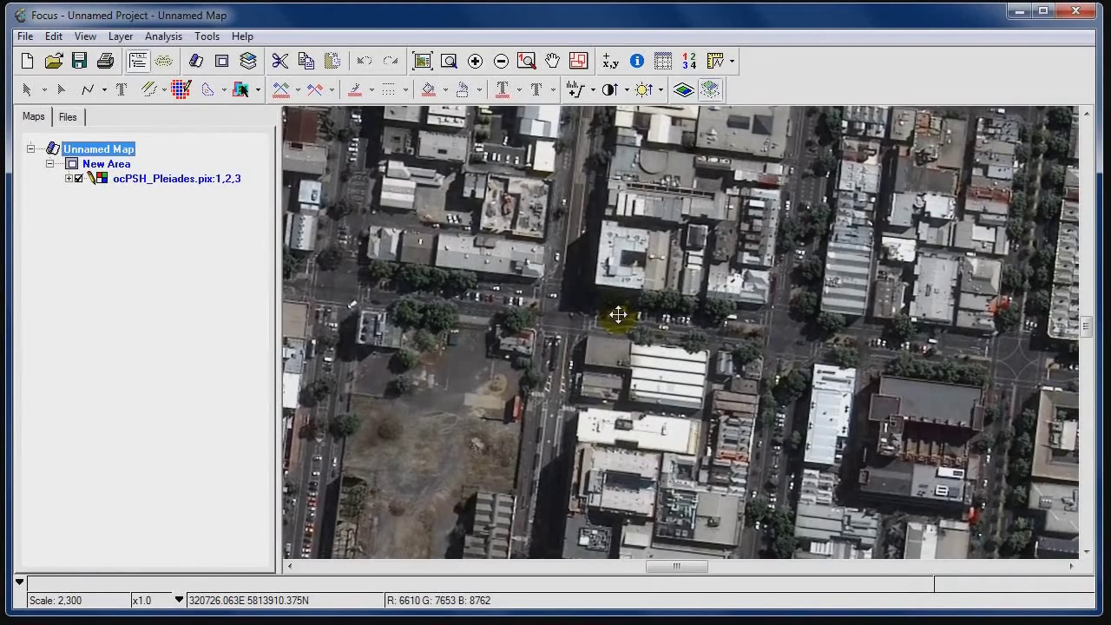
left_click_drag(521, 160, 644, 211)
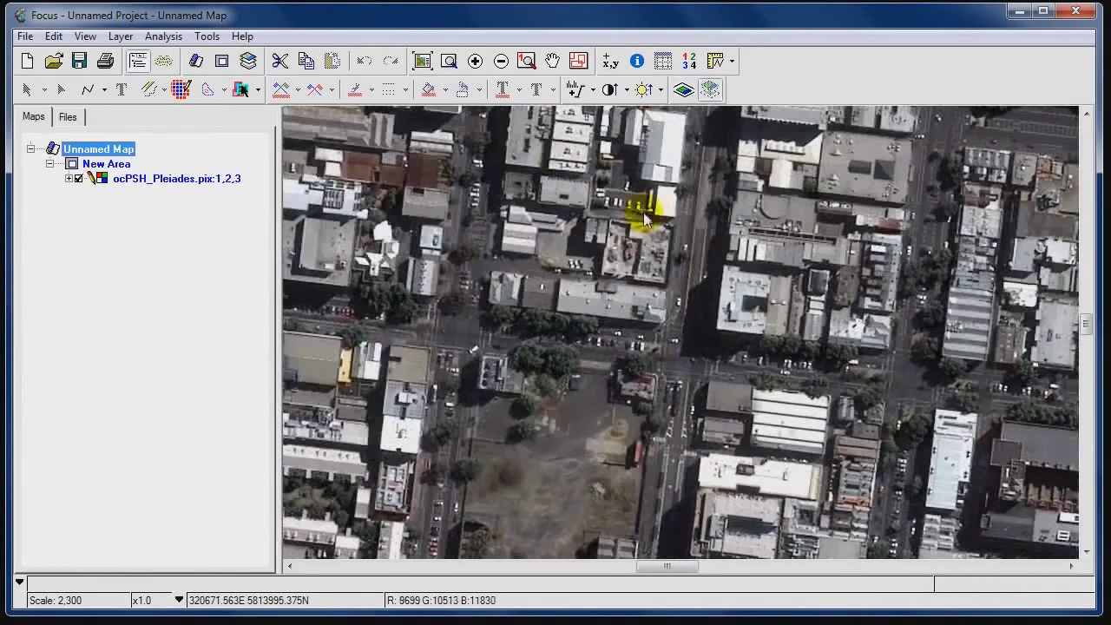
left_click(423, 62)
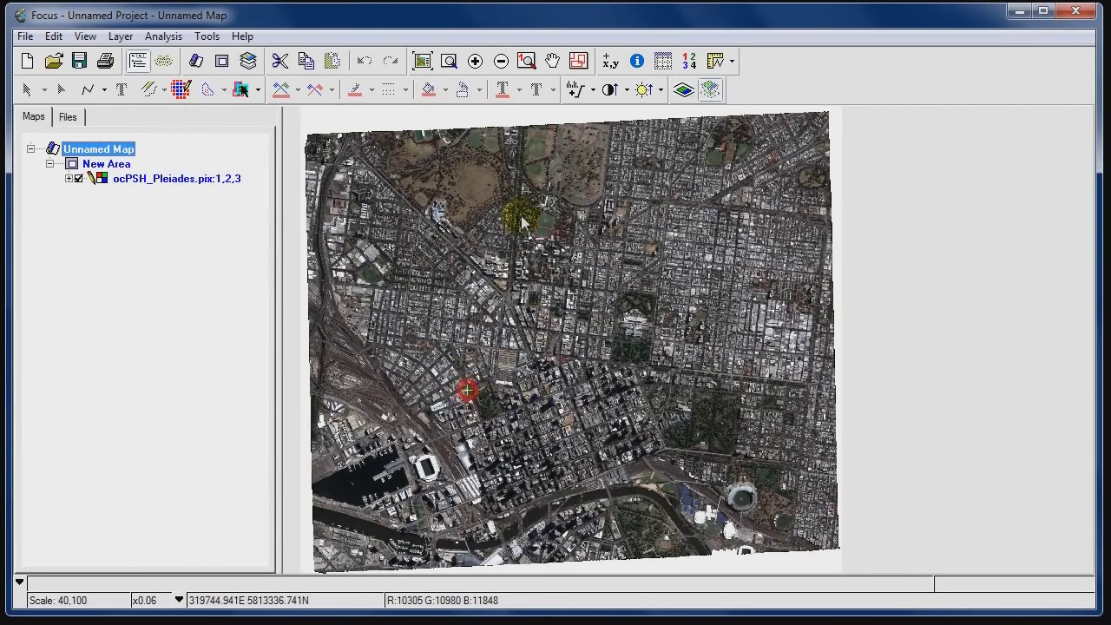
left_click(526, 61)
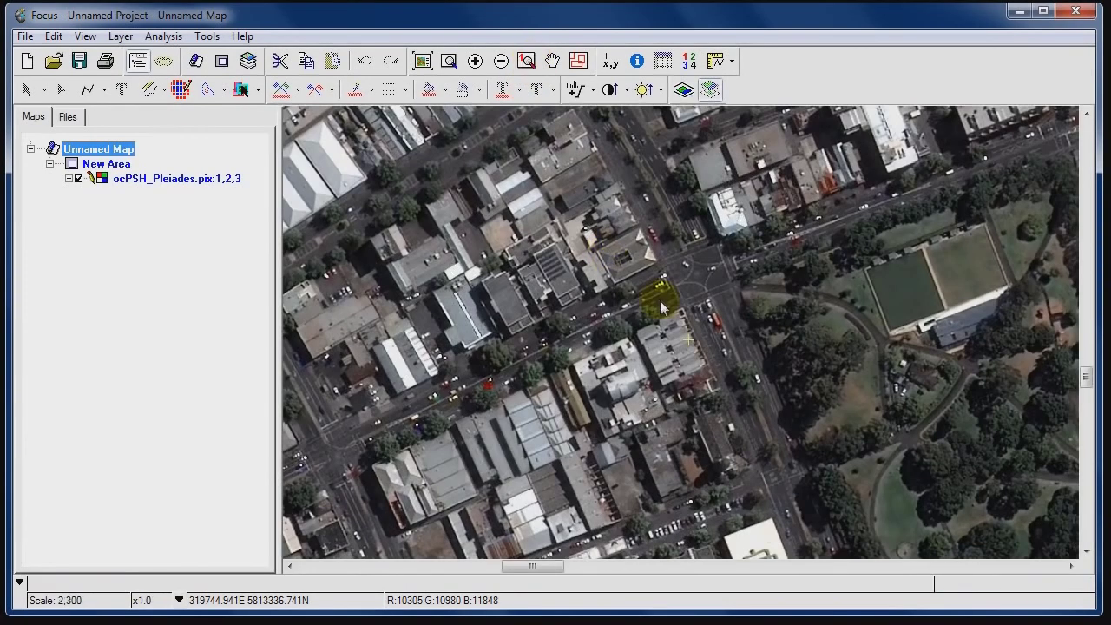
left_click_drag(653, 273, 658, 332)
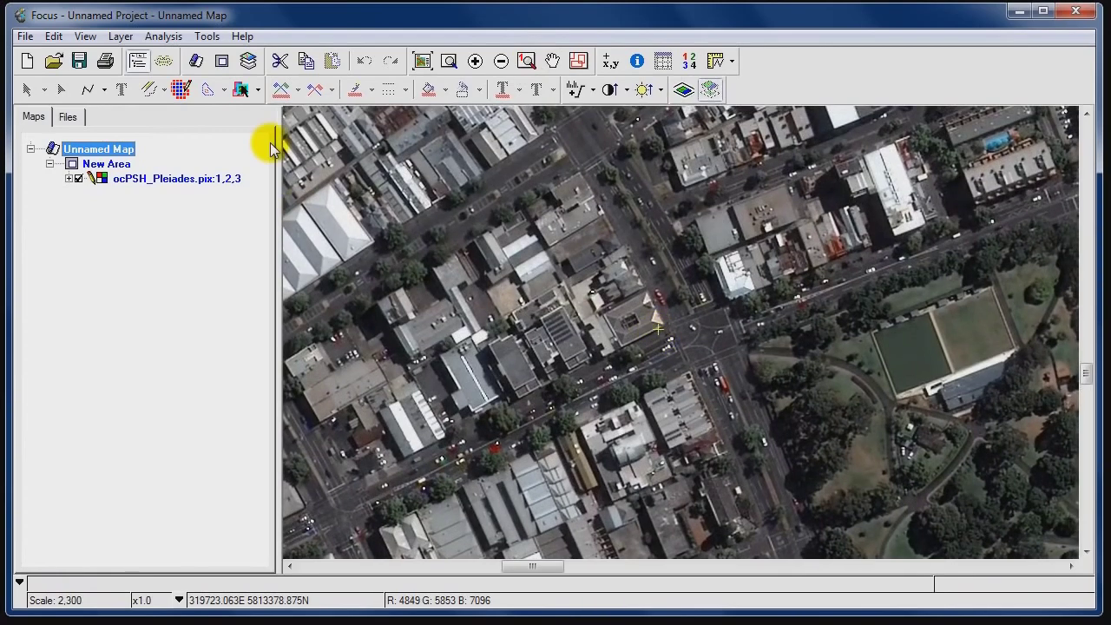
Step: Export the current Focus view to Google Earth as melbourne.kmz
left_click(26, 36)
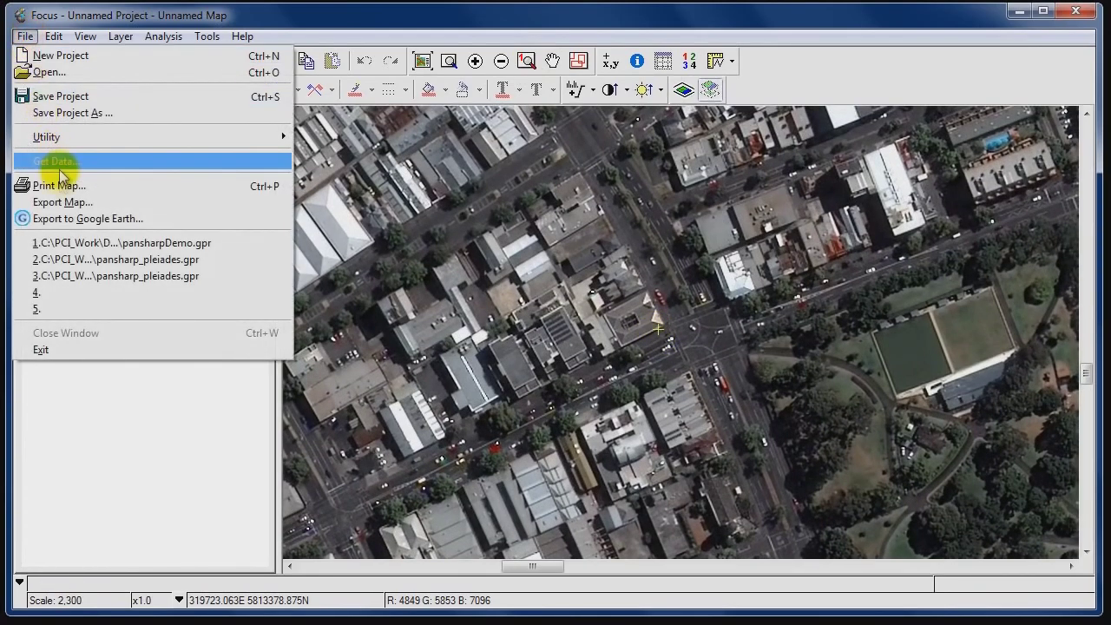
left_click(70, 222)
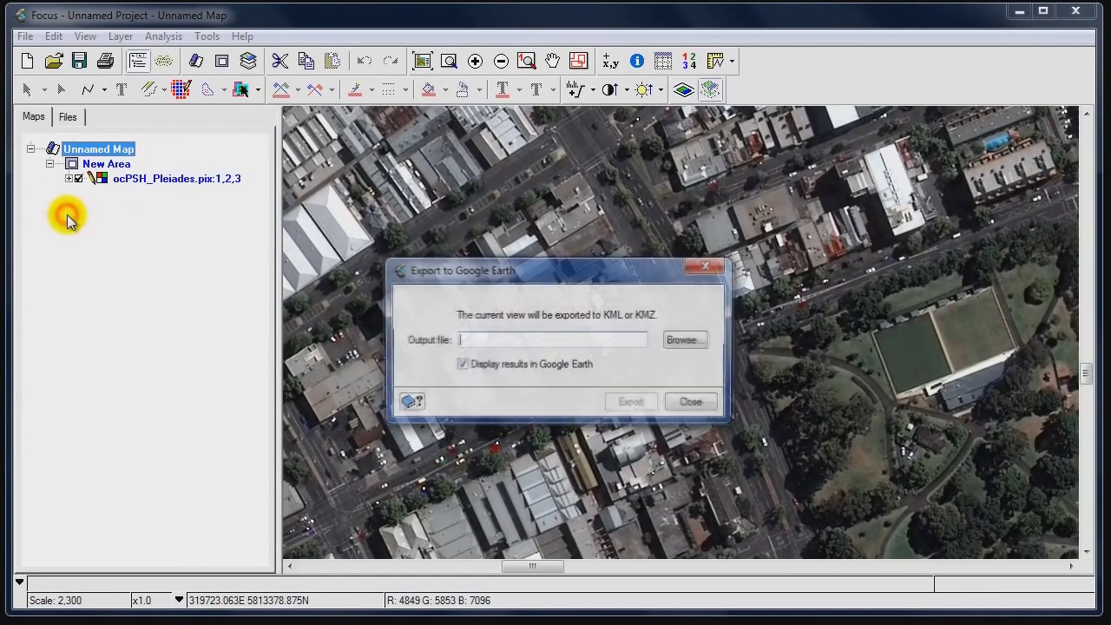
left_click(611, 320)
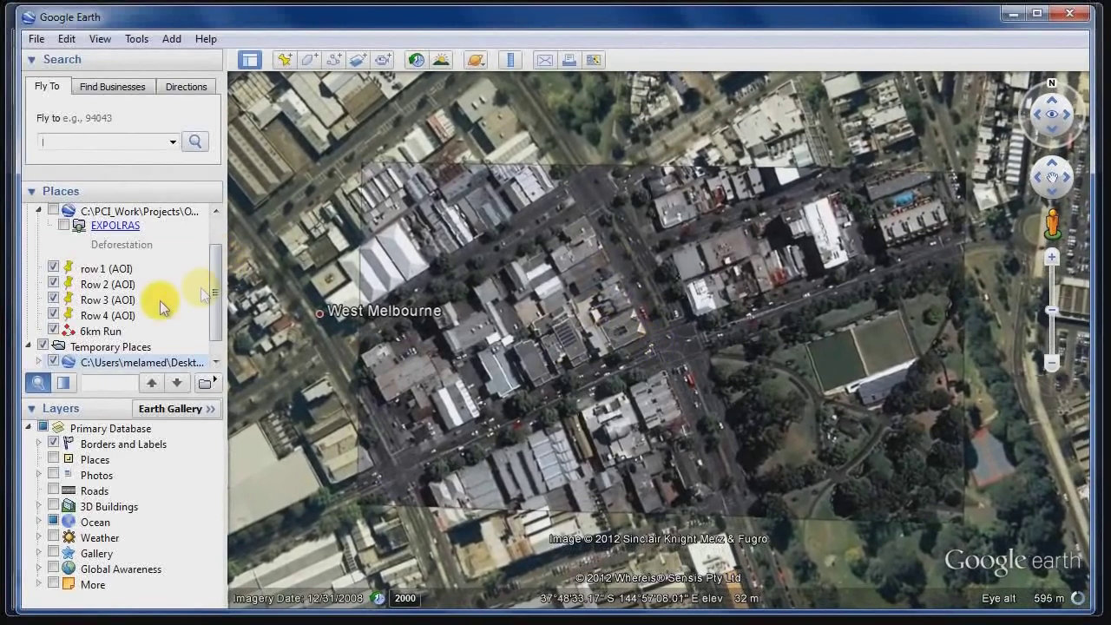
left_click(53, 361)
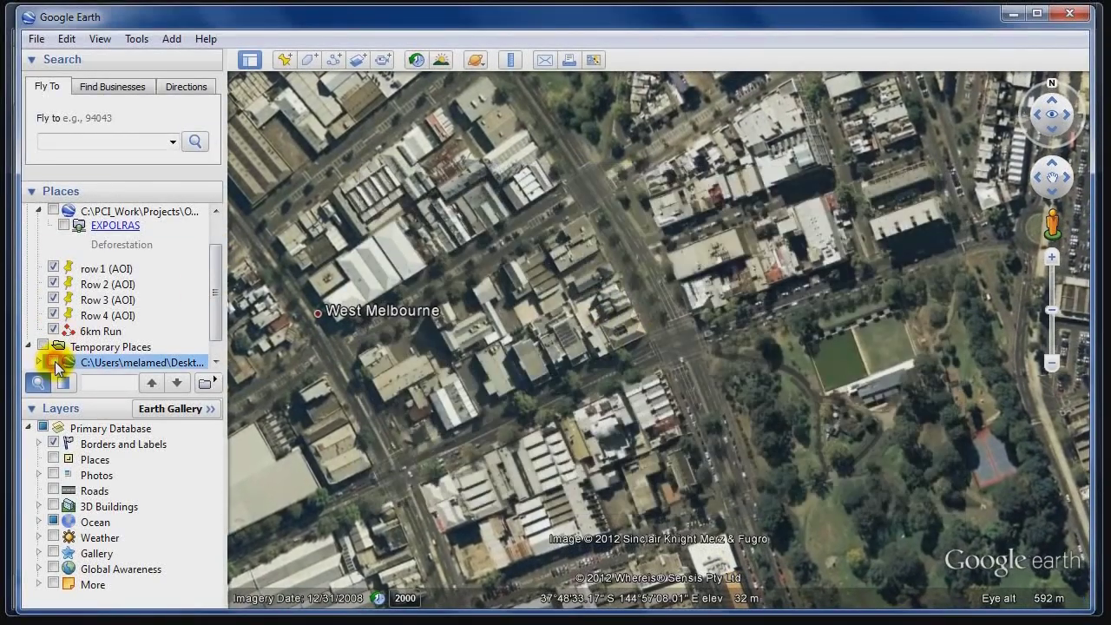
left_click(53, 347)
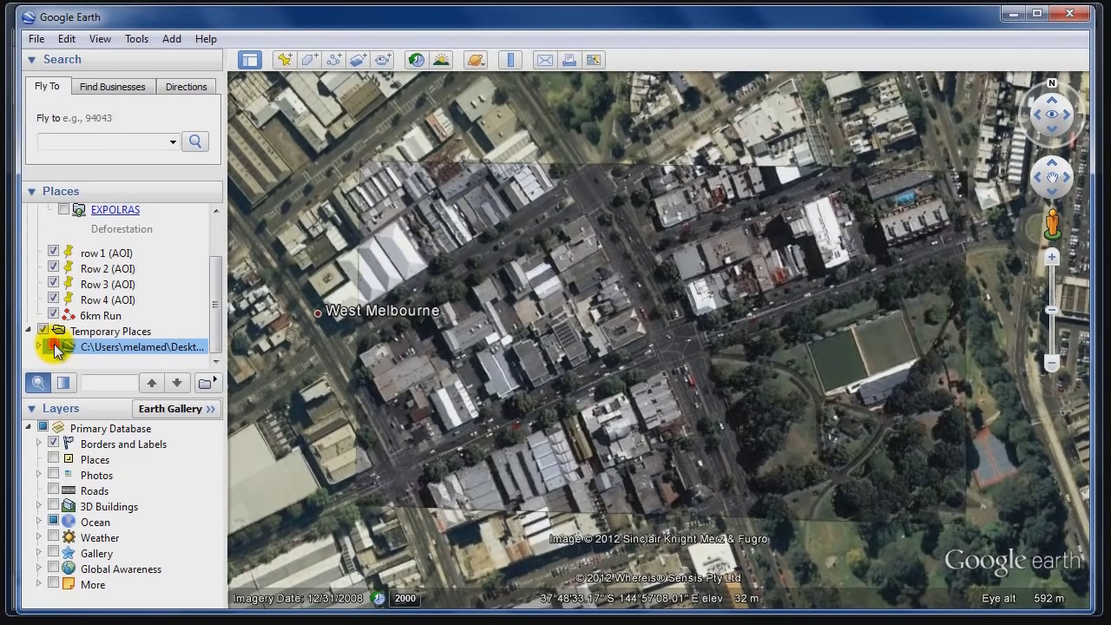
left_click(54, 347)
left_click(54, 347)
left_click(54, 347)
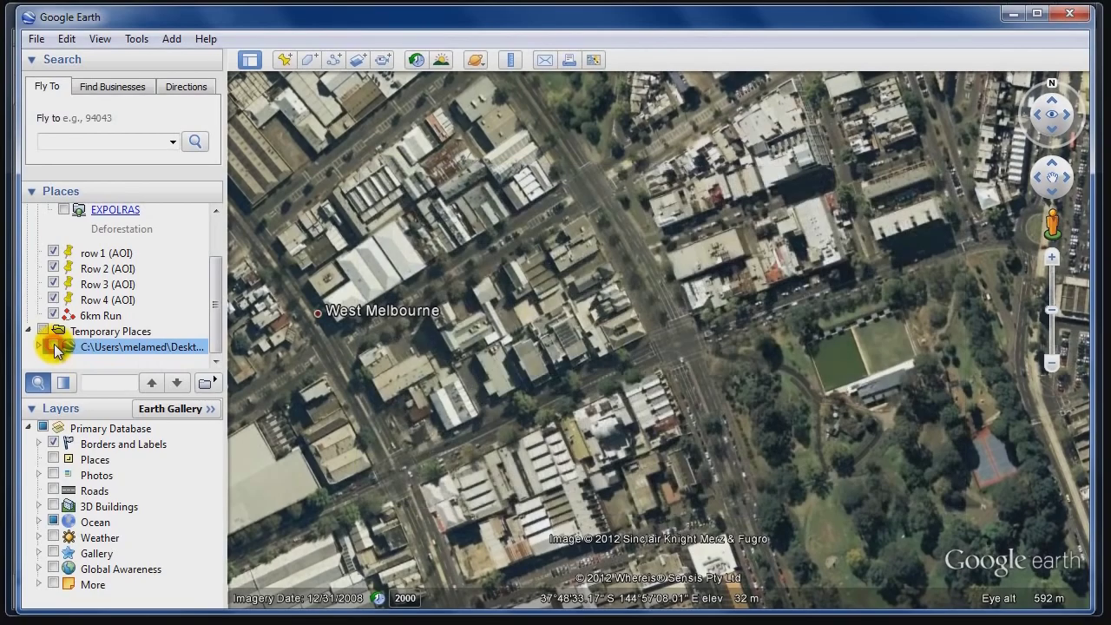
left_click(54, 347)
left_click(54, 347)
left_click(54, 347)
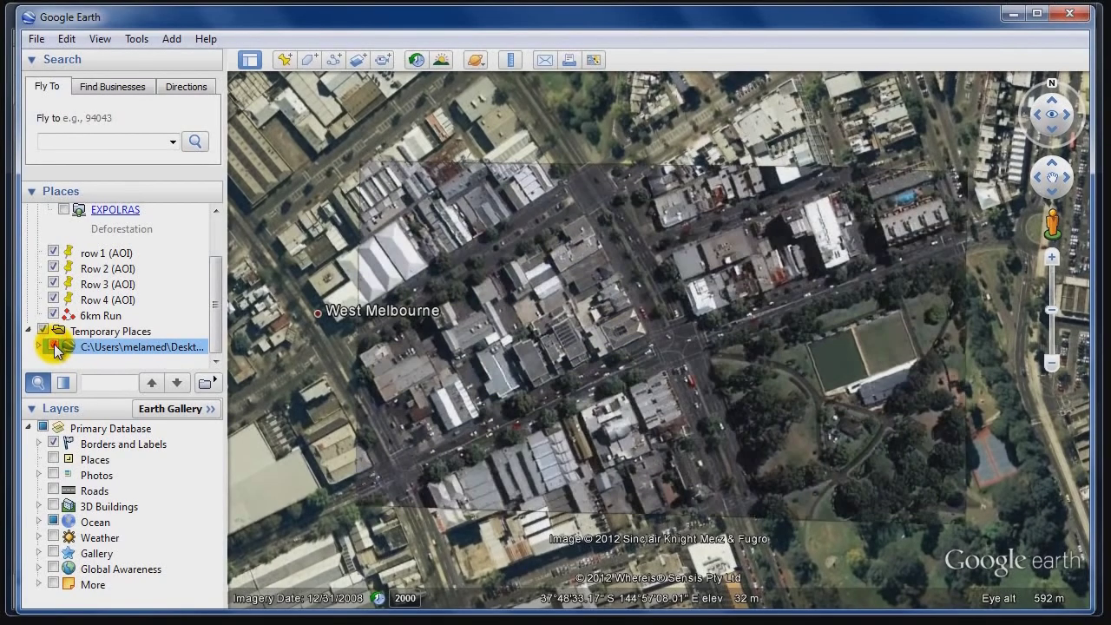
left_click(54, 347)
left_click(54, 347)
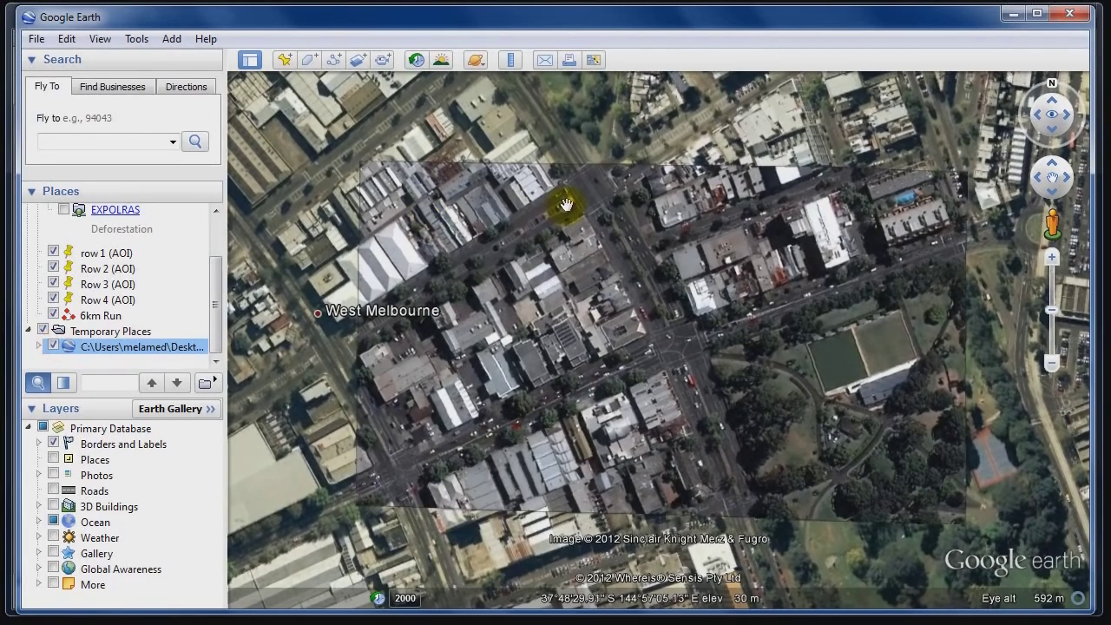
scroll(565, 204, "up", 3)
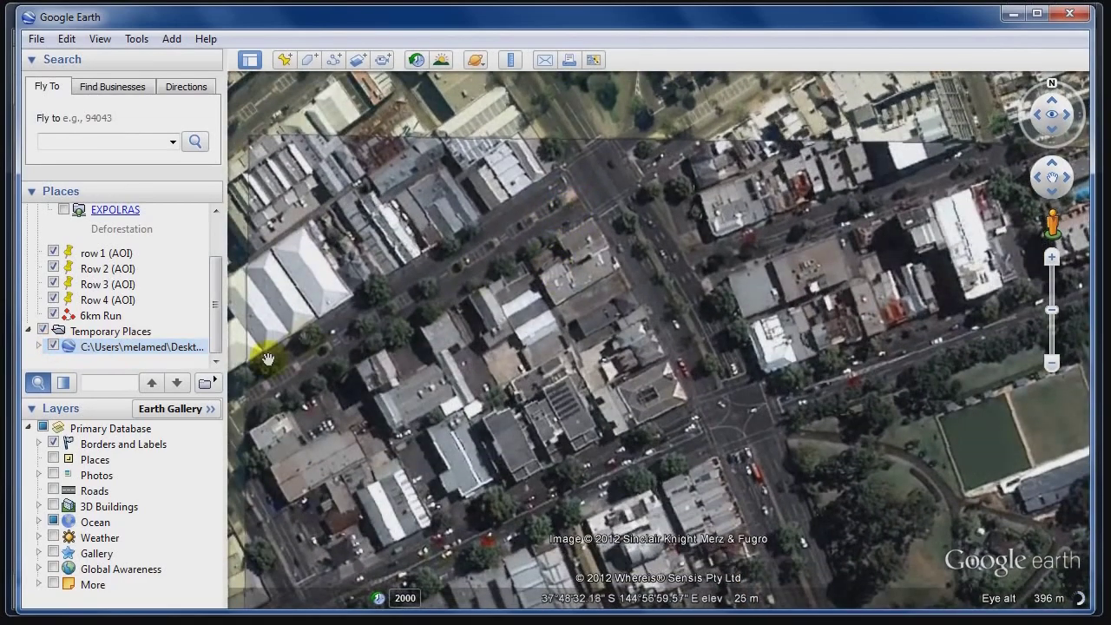
left_click(53, 347)
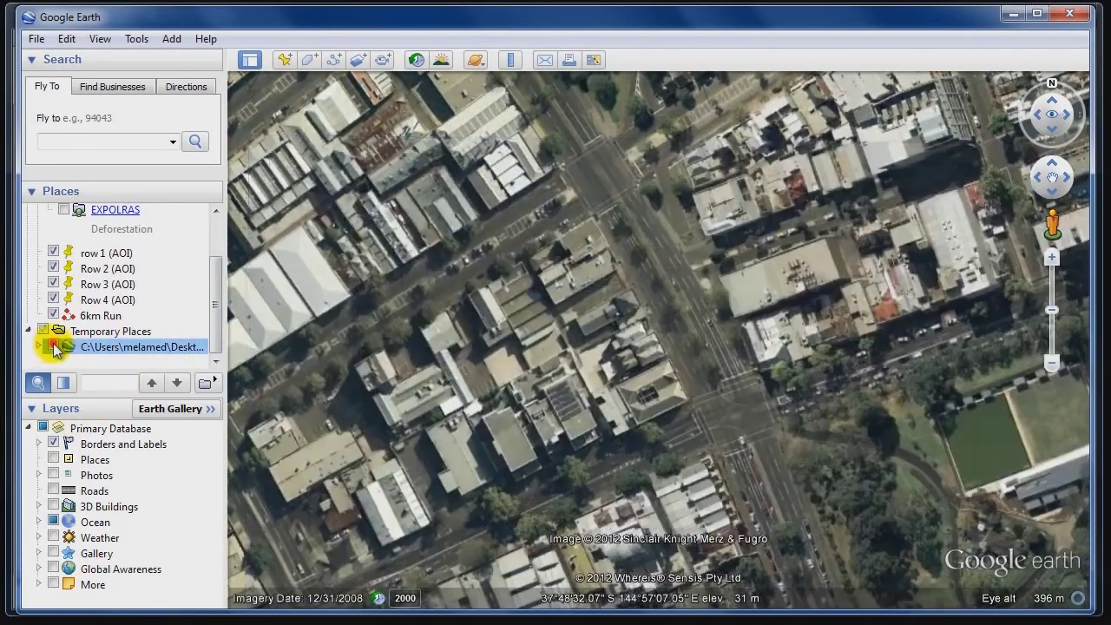
left_click(54, 347)
left_click(54, 347)
left_click(53, 347)
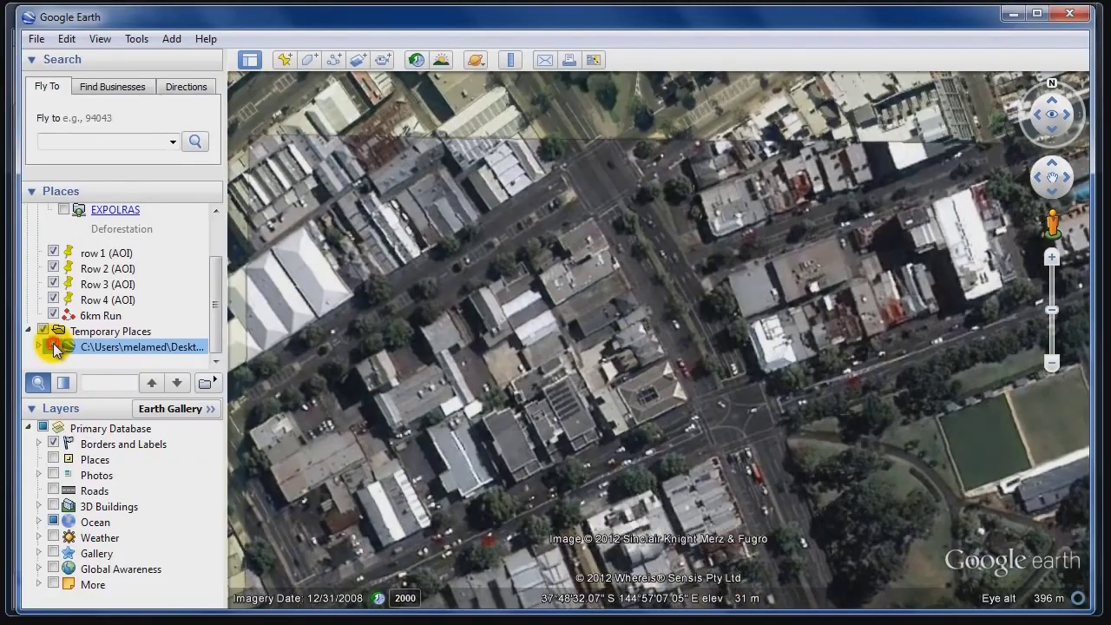
left_click(54, 348)
scroll(400, 404, "down", 2)
scroll(401, 401, "down", 2)
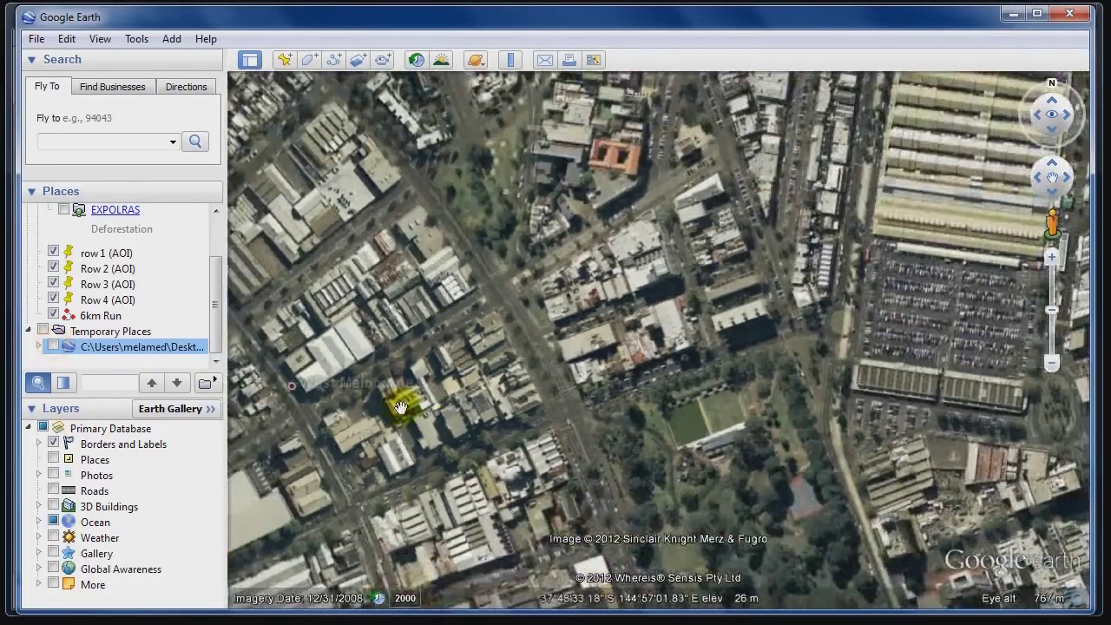
left_click_drag(411, 492, 512, 418)
left_click(54, 347)
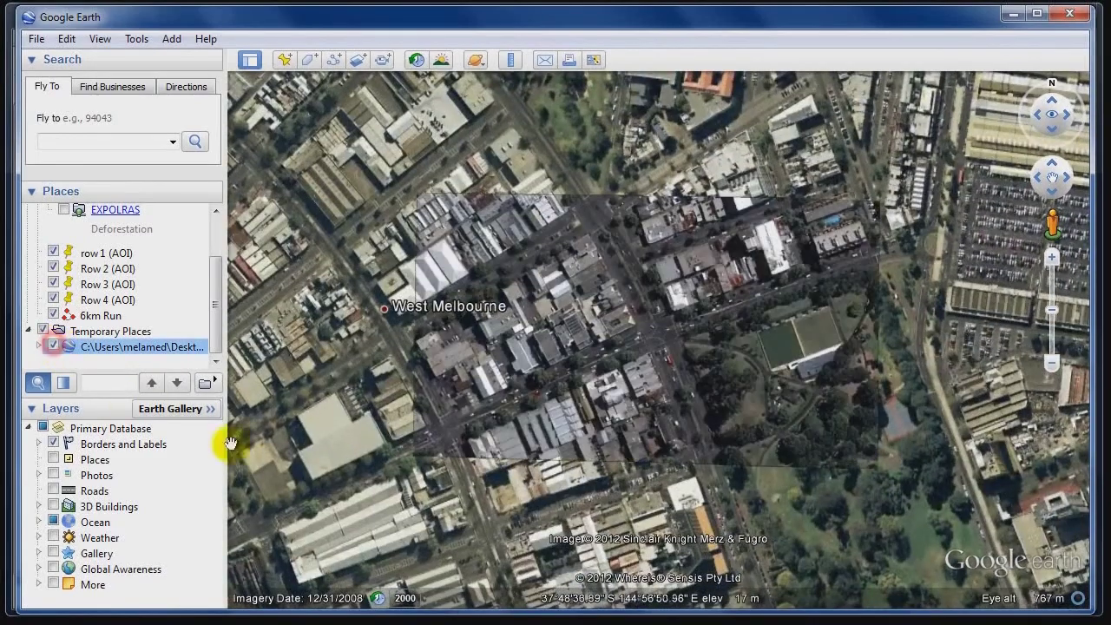